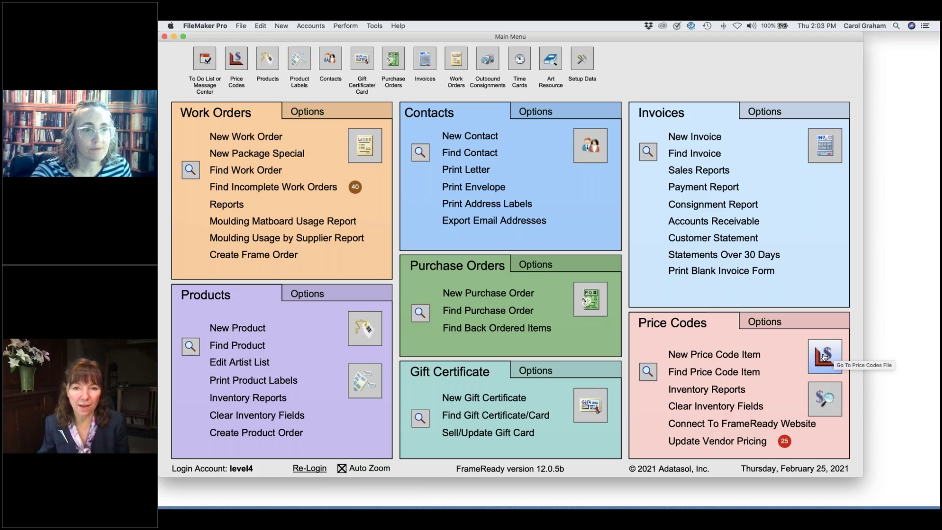
# - Open the Price Codes file, find the items matching "prt" and sort the found list by item
pyautogui.click(824, 356)
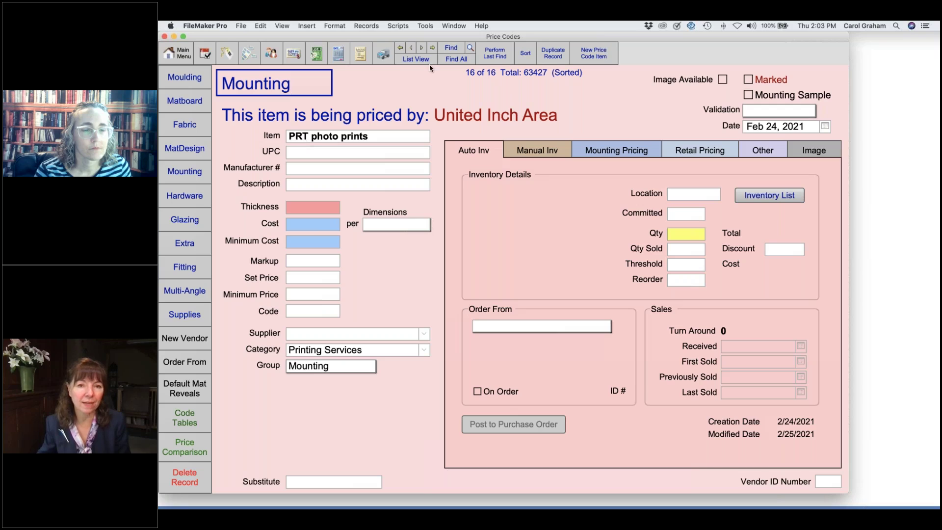
pyautogui.click(449, 49)
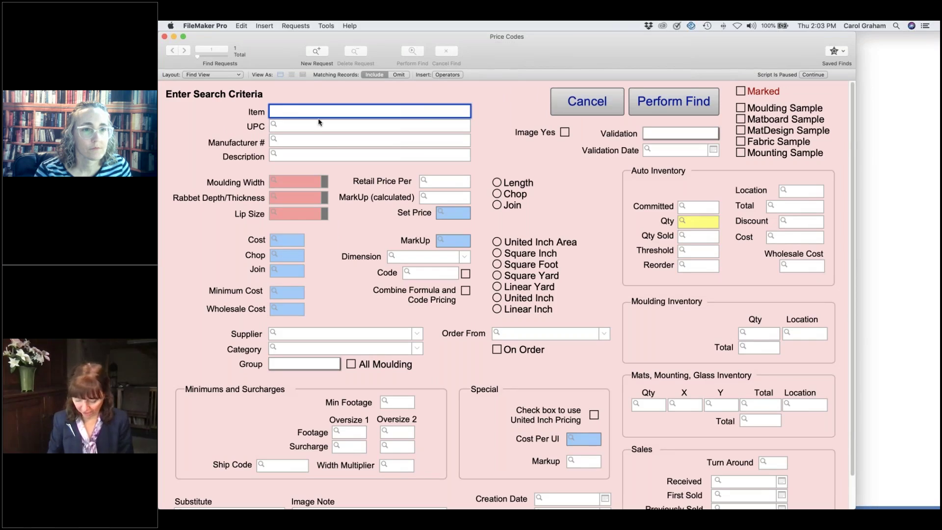
pyautogui.write('prt')
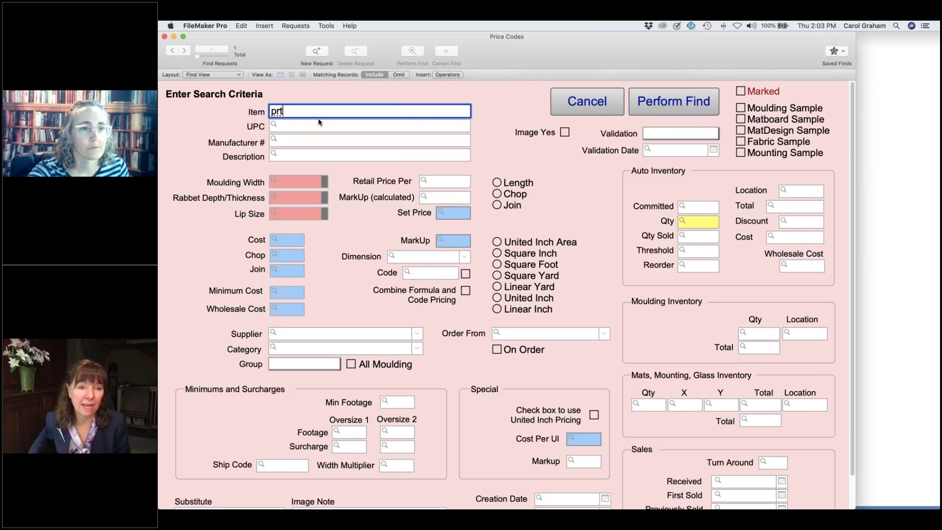
pyautogui.press('Return')
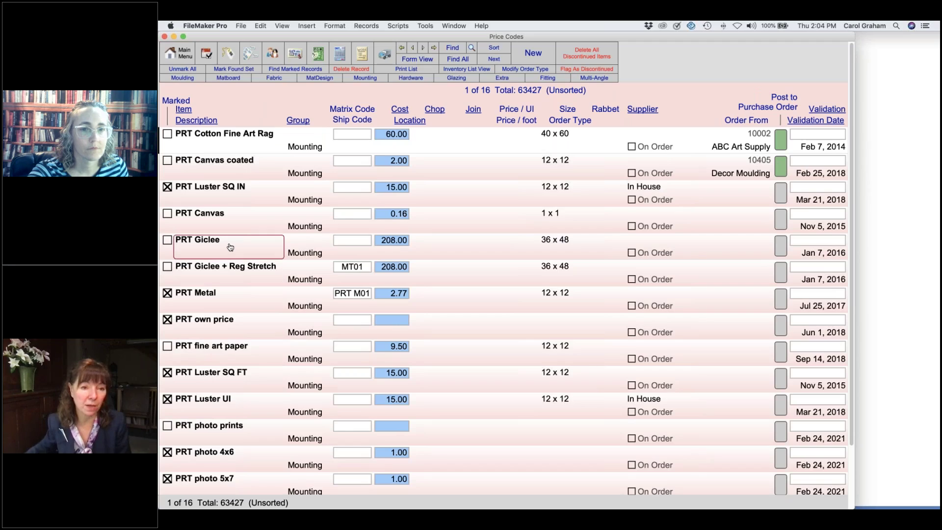
pyautogui.click(190, 111)
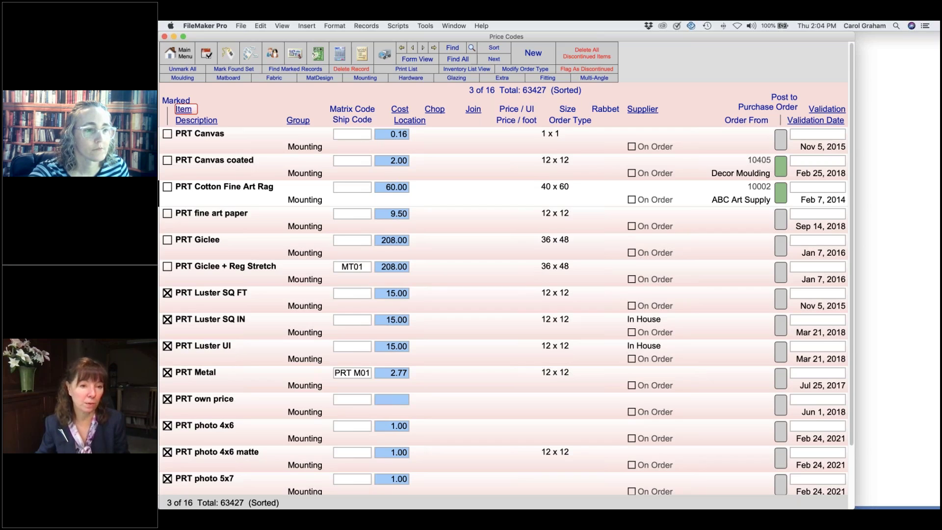
pyautogui.click(213, 139)
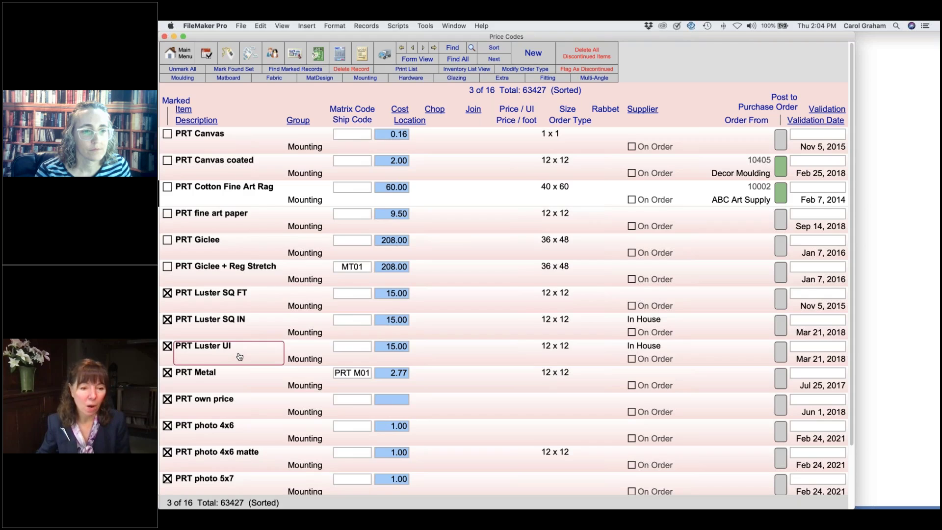
# - Open the PRT photo prints record from the found list and check its category
pyautogui.scroll(-3, 239, 357)
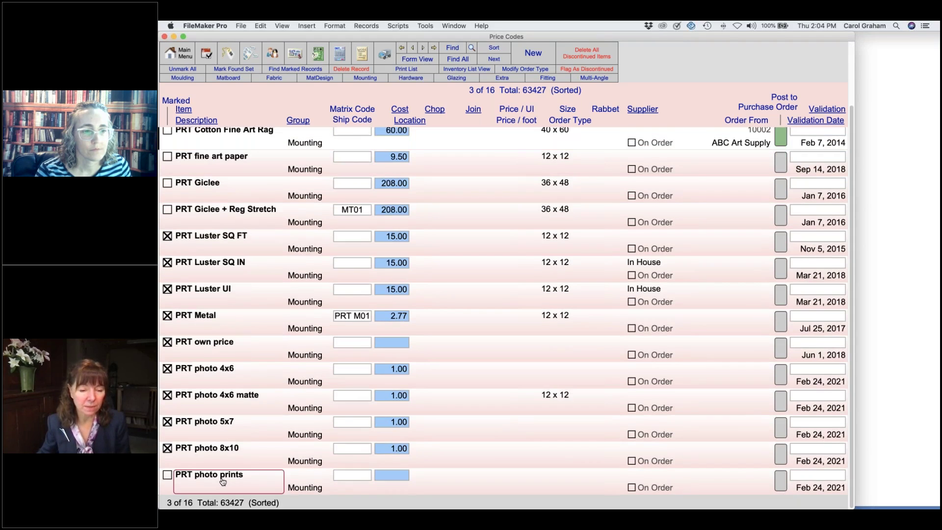
pyautogui.click(223, 481)
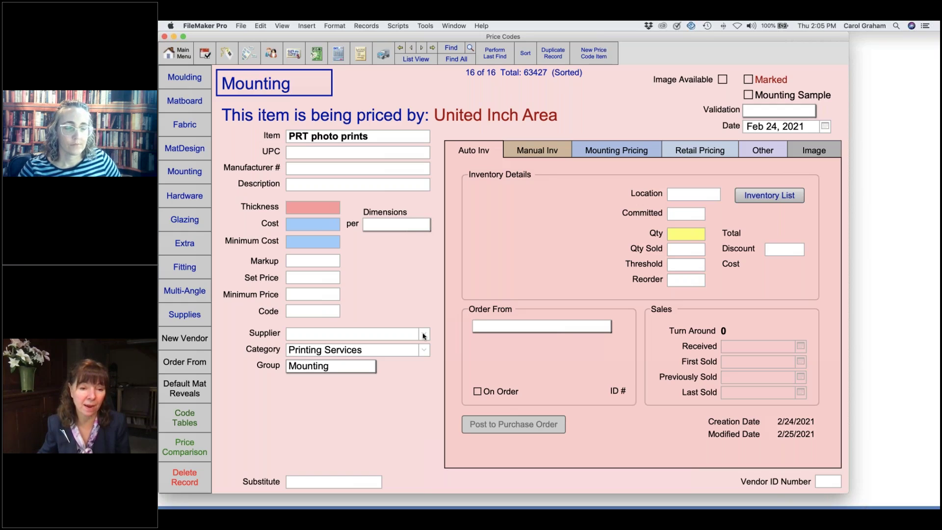
pyautogui.click(378, 353)
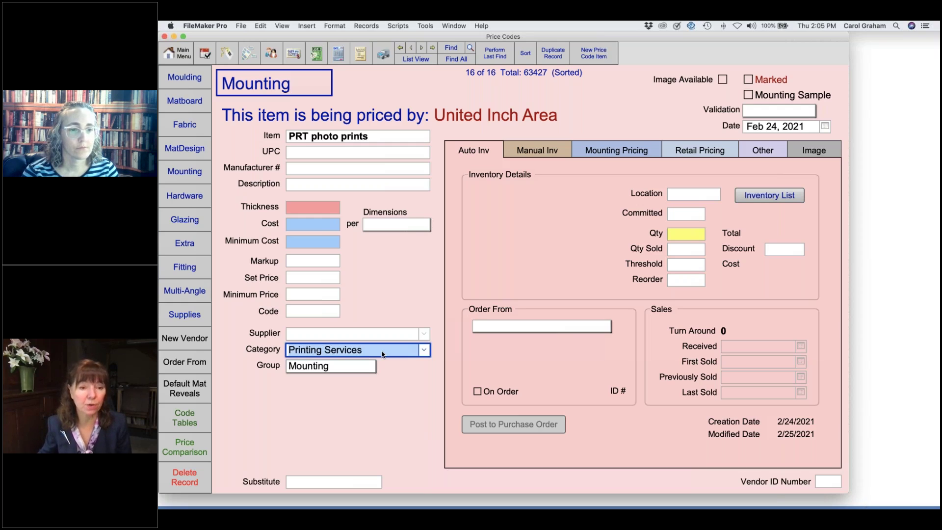
pyautogui.click(424, 352)
pyautogui.click(408, 275)
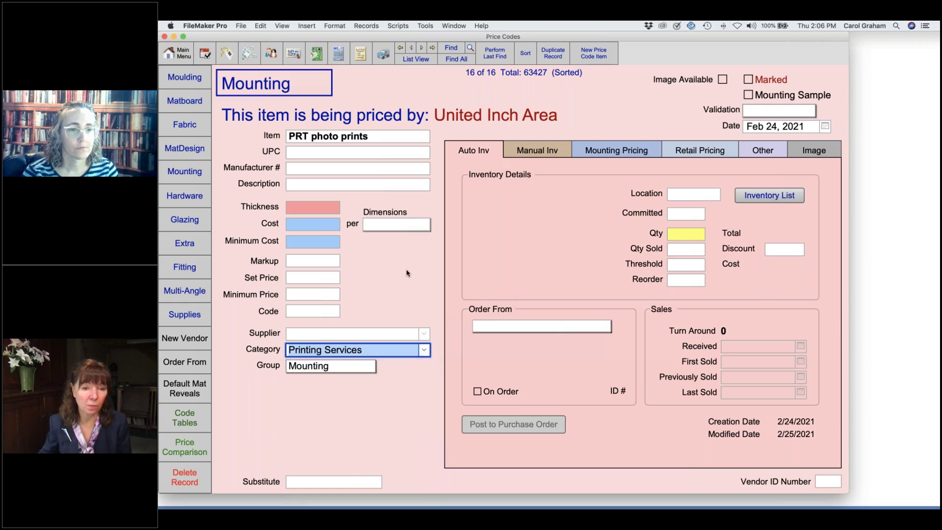
pyautogui.click(406, 275)
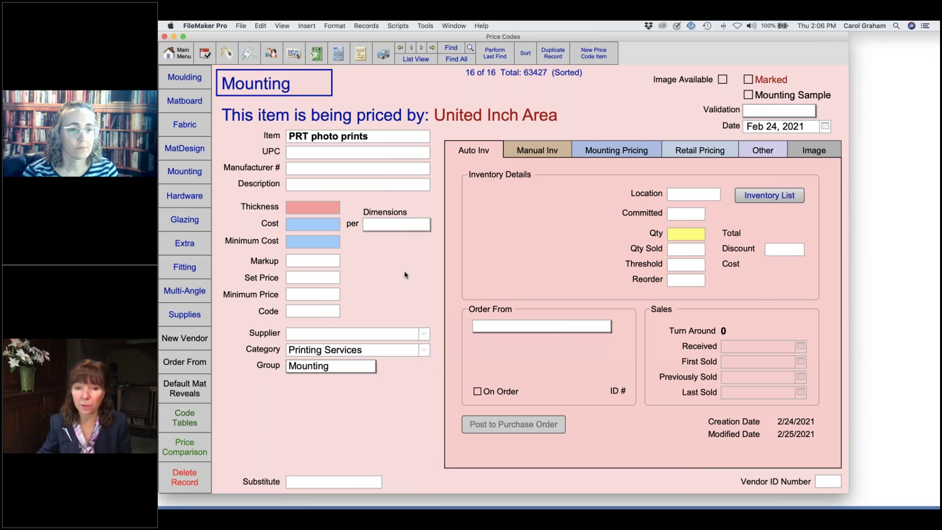
# - Replace the category of the PRT photo prints item with Printing Service
pyautogui.click(376, 352)
pyautogui.press('BackSpace')
pyautogui.write('P')
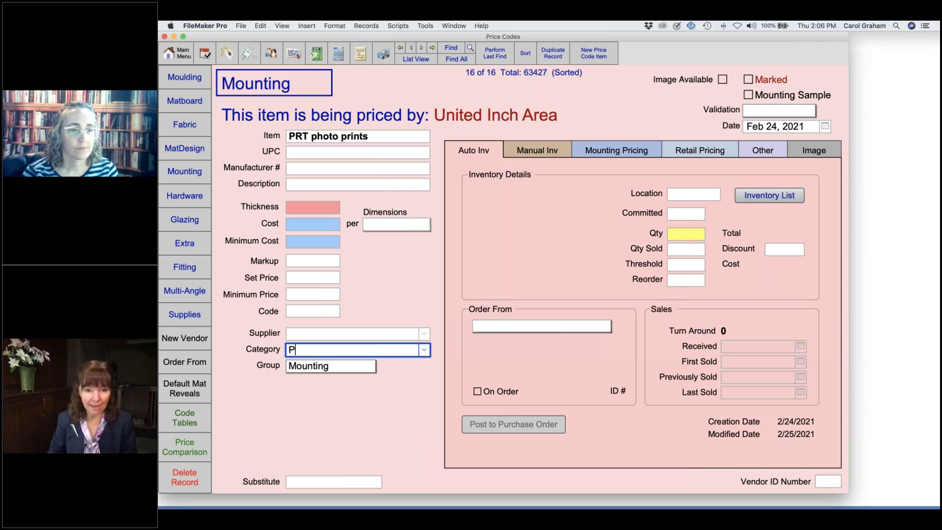
pyautogui.write('rinting')
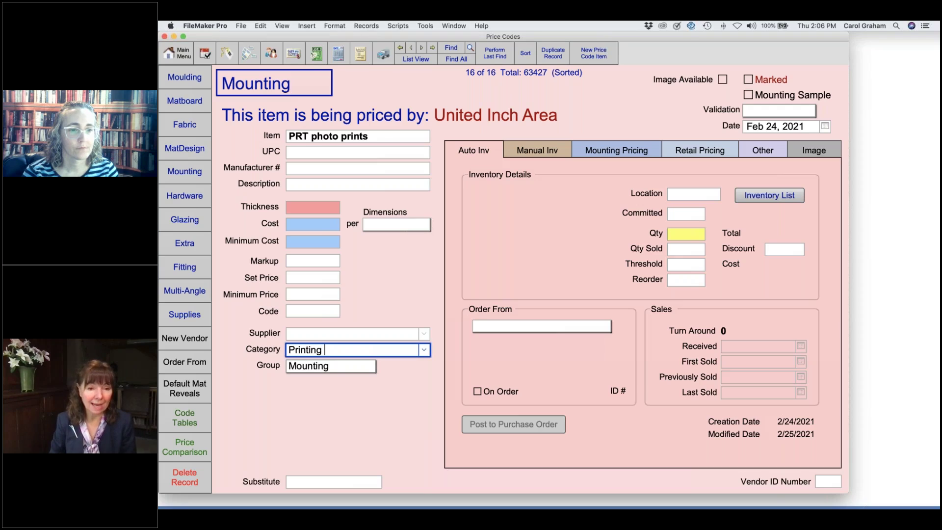
pyautogui.write(' Ser')
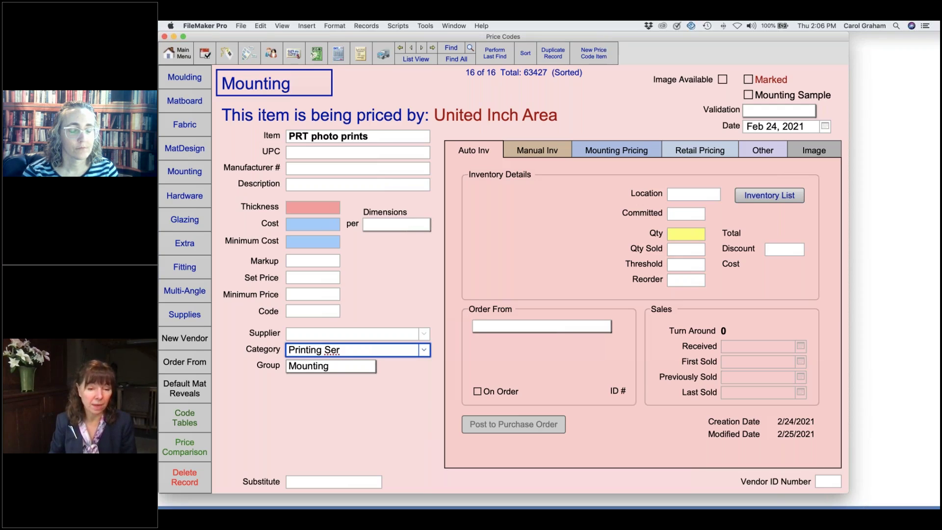
pyautogui.write('vice')
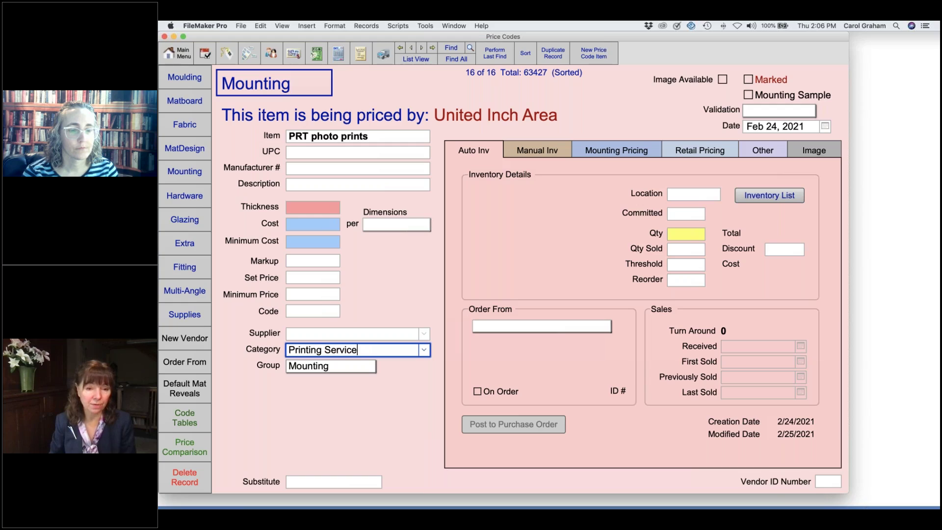
pyautogui.click(433, 364)
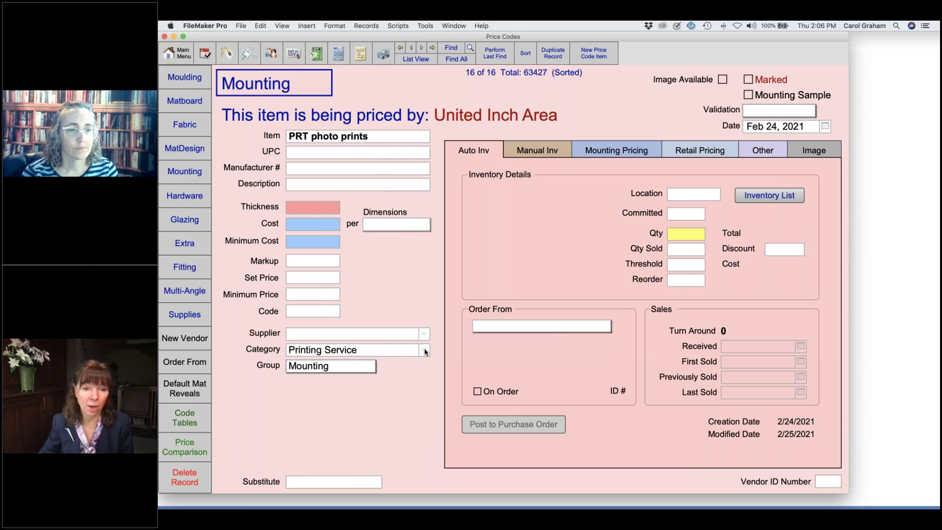
# - Set the category of PRT photo prints to the existing Printing Services value and review the category choices
pyautogui.click(425, 351)
pyautogui.scroll(-3, 357, 429)
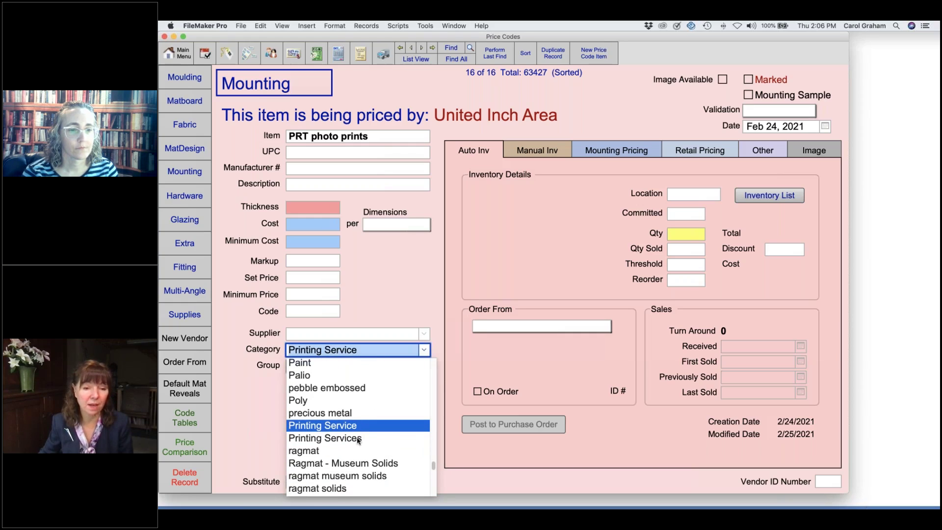
pyautogui.click(359, 439)
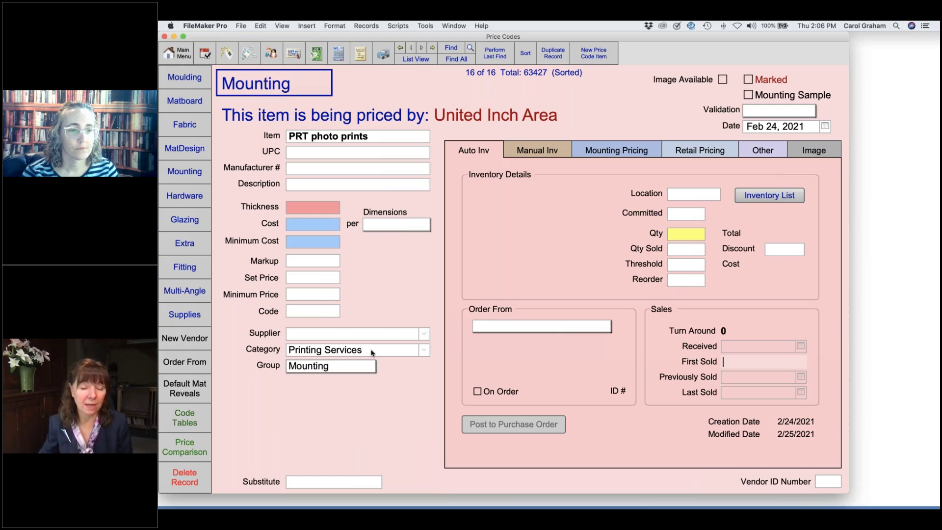
pyautogui.click(422, 352)
pyautogui.scroll(-3, 365, 432)
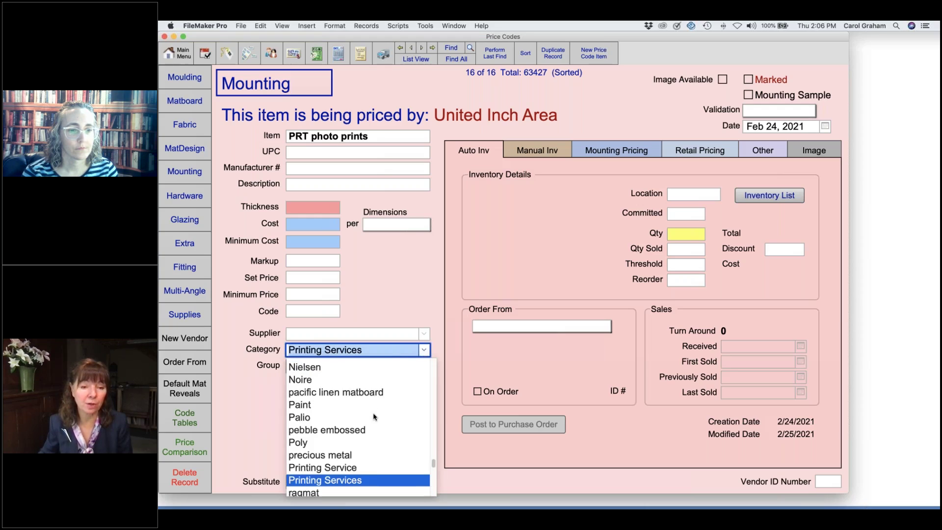
pyautogui.click(387, 291)
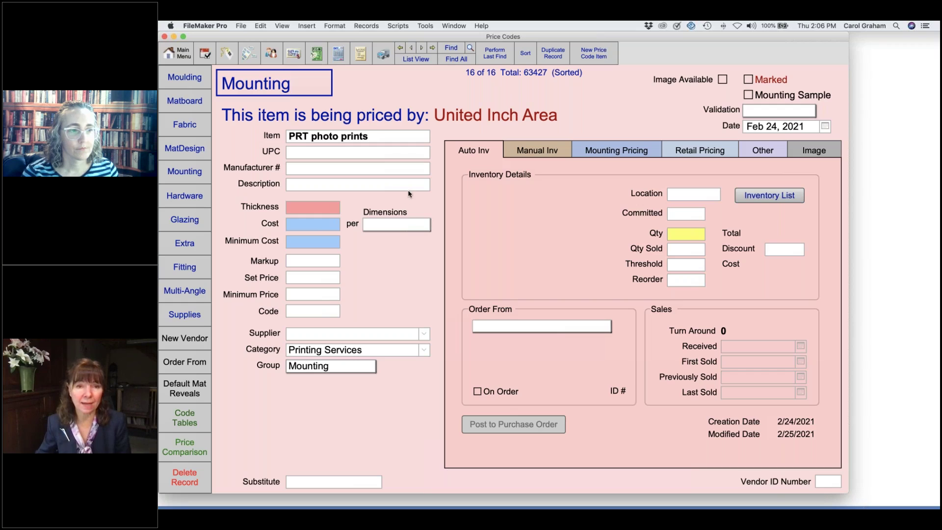
# - Return to the list of found printing items and open the PRT own price record
pyautogui.click(425, 60)
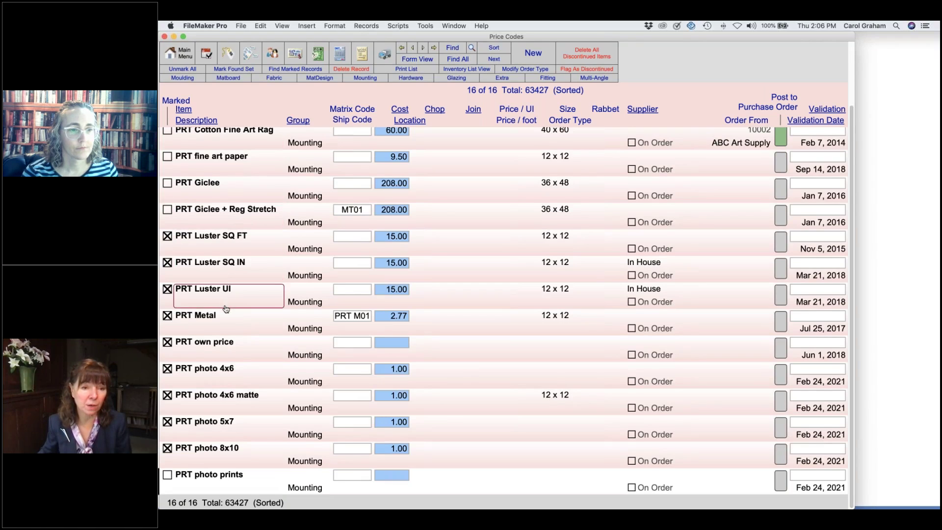
pyautogui.click(219, 348)
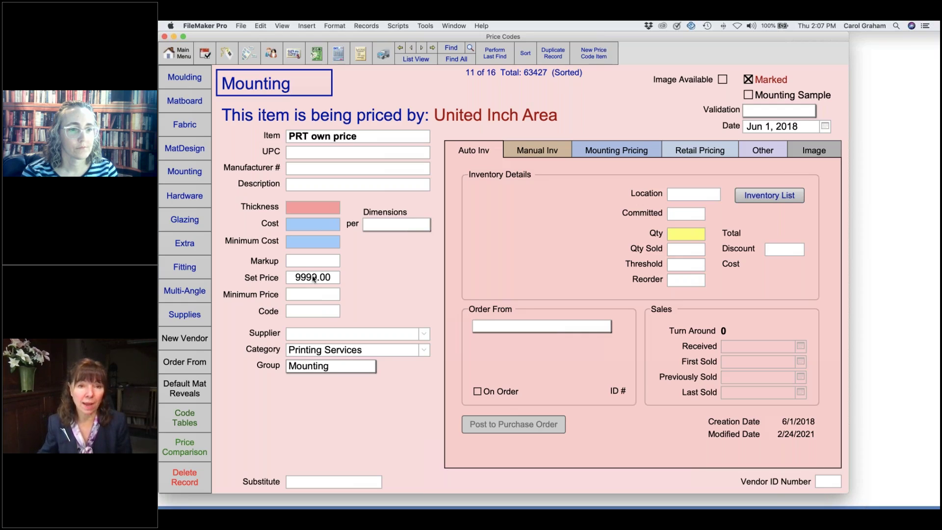
# - Create a new work order with artwork orientation None and set its Mount/Stretch item to PRT own price
pyautogui.click(360, 54)
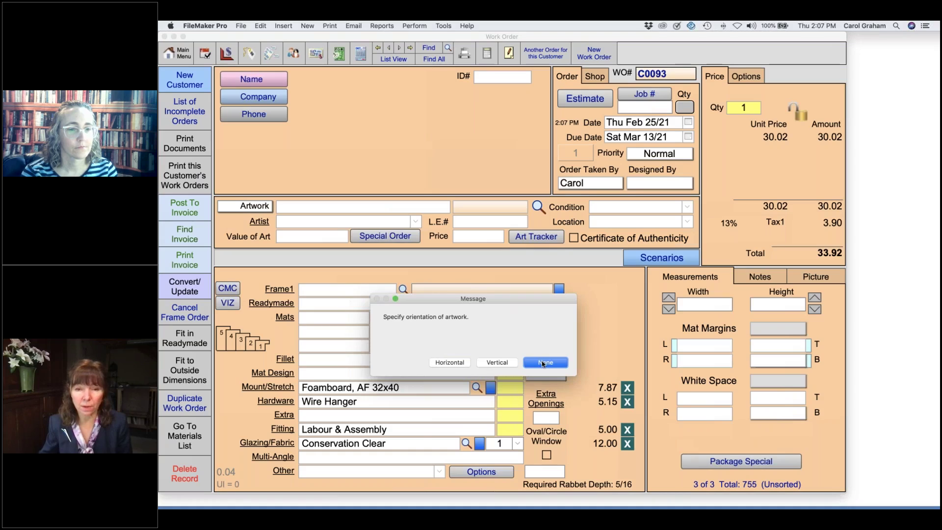
pyautogui.click(544, 363)
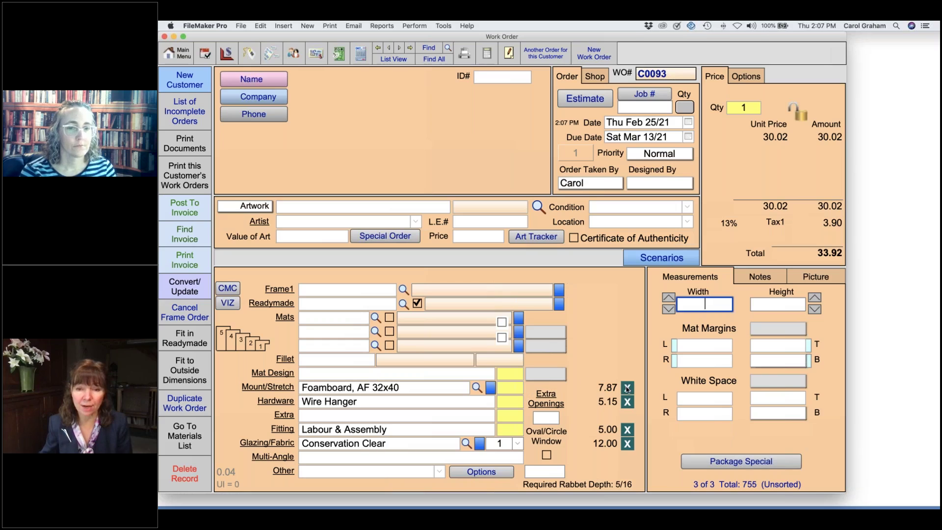
pyautogui.click(352, 387)
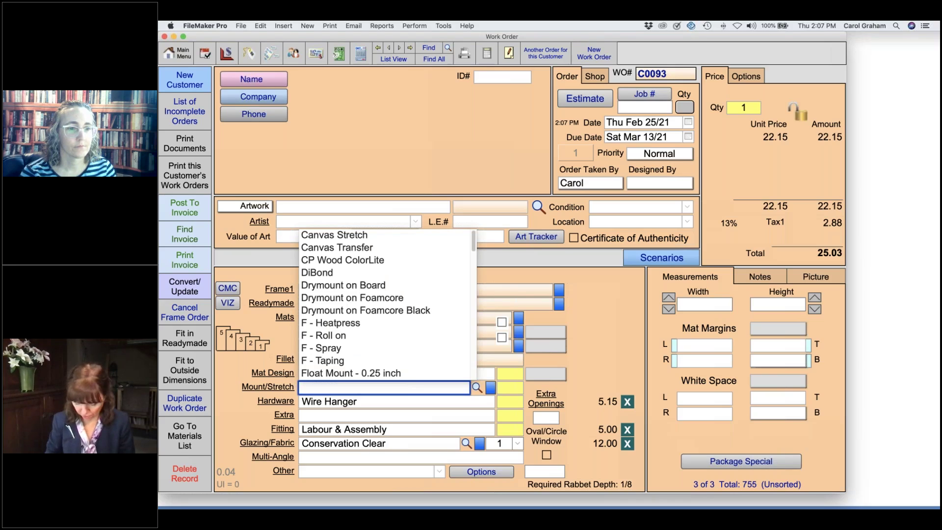
pyautogui.write('prt')
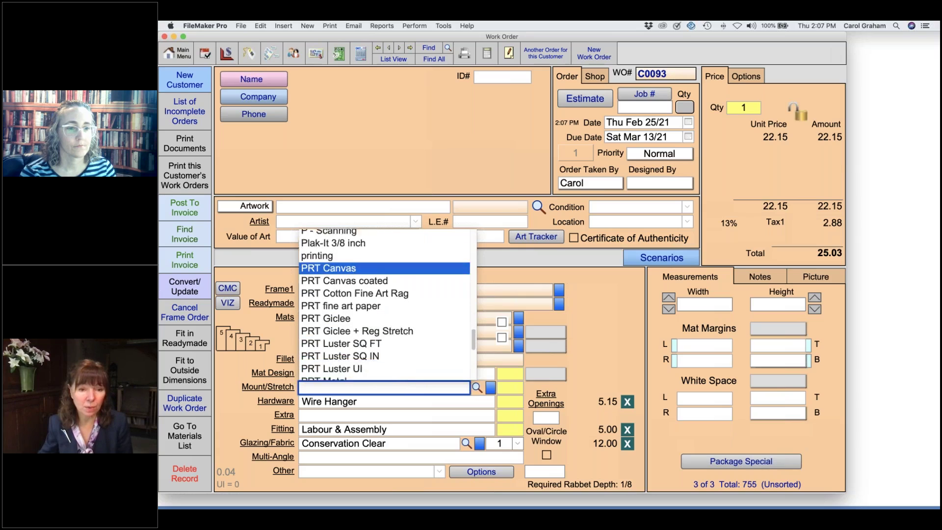
pyautogui.scroll(-3, 357, 340)
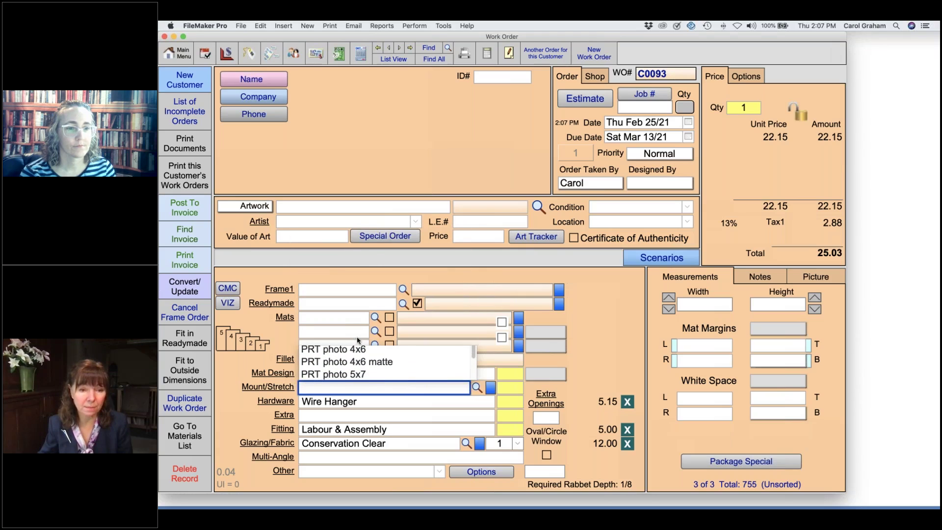
pyautogui.write('own')
pyautogui.press('Tab')
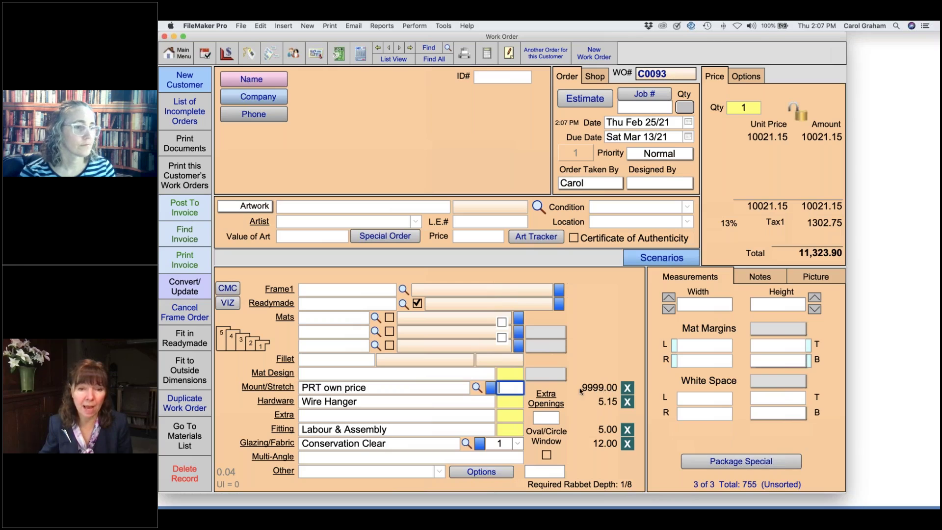
# - Set the formula's Set Price for PRT own price to 25 in the work order's mounting details and return to the order
pyautogui.click(273, 387)
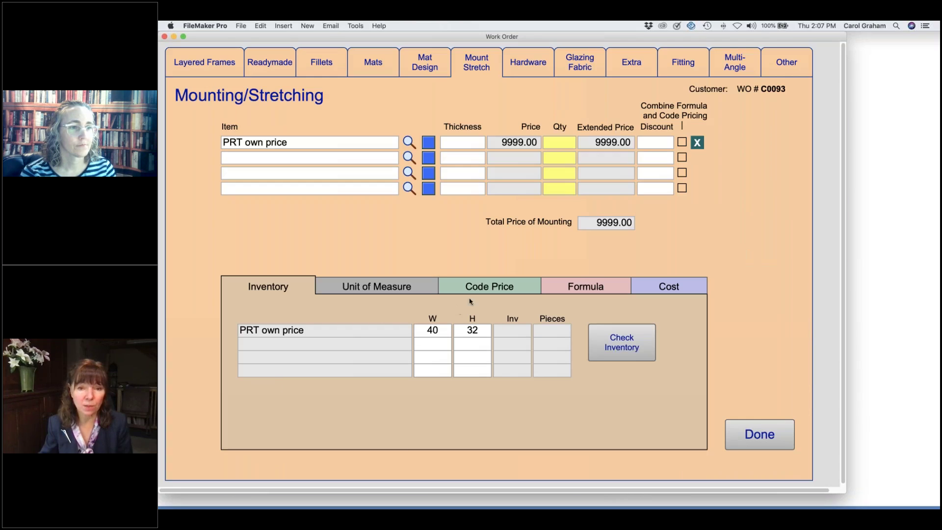
pyautogui.click(601, 286)
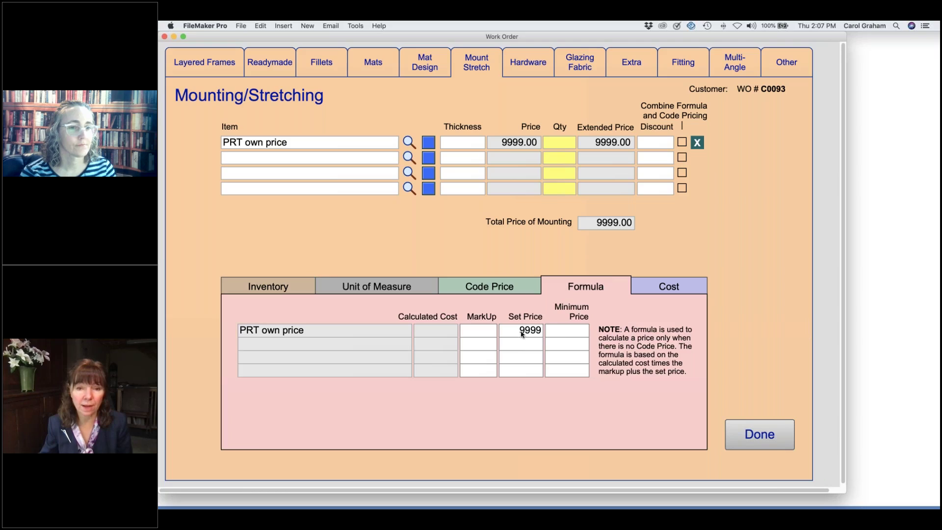
pyautogui.click(523, 331)
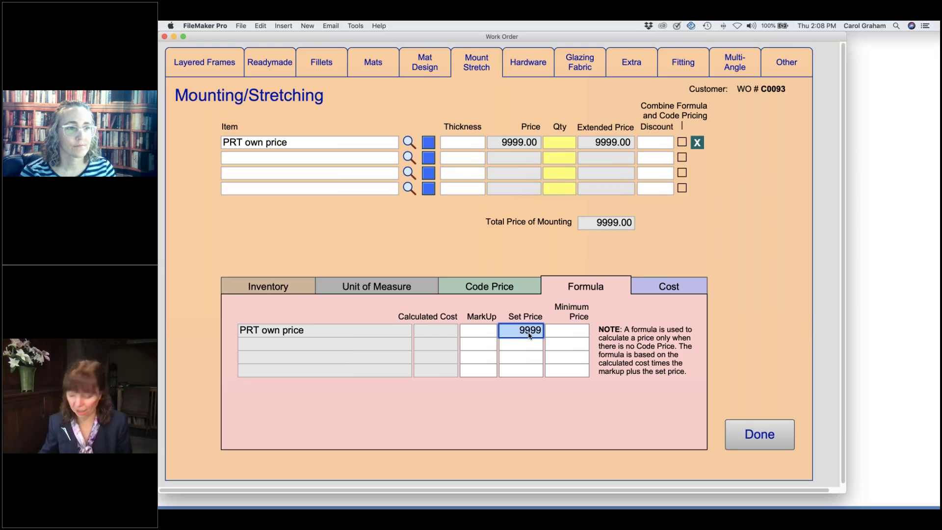
pyautogui.write('25')
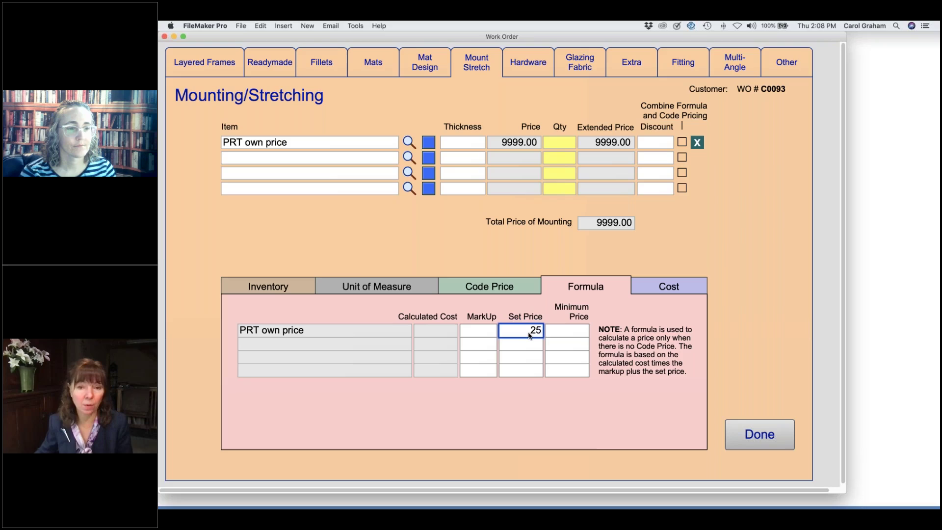
pyautogui.click(685, 308)
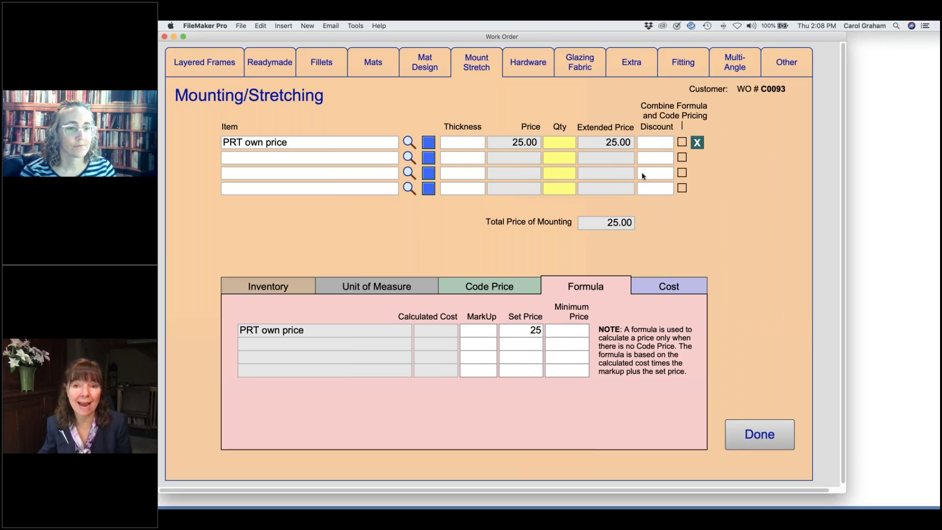
pyautogui.click(759, 432)
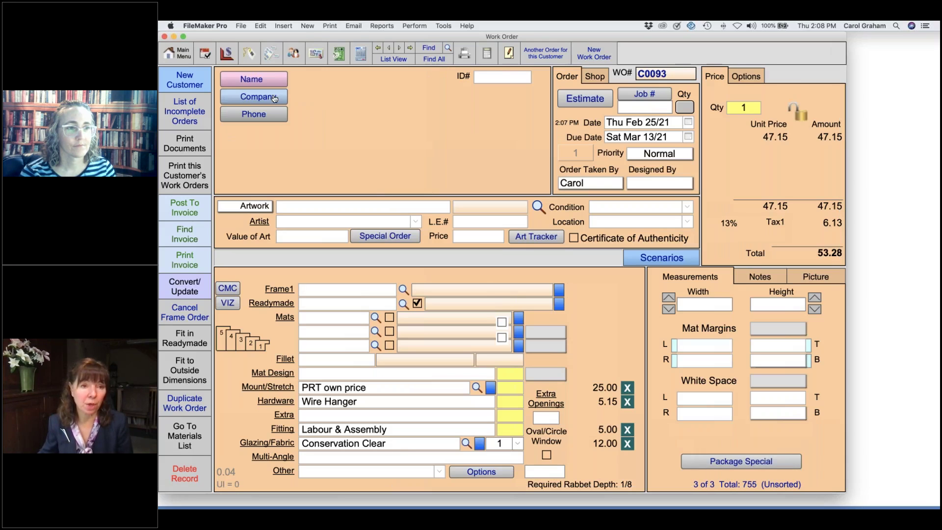
# - Return to the price codes and review the PRT printing items in the list of found records
pyautogui.click(226, 52)
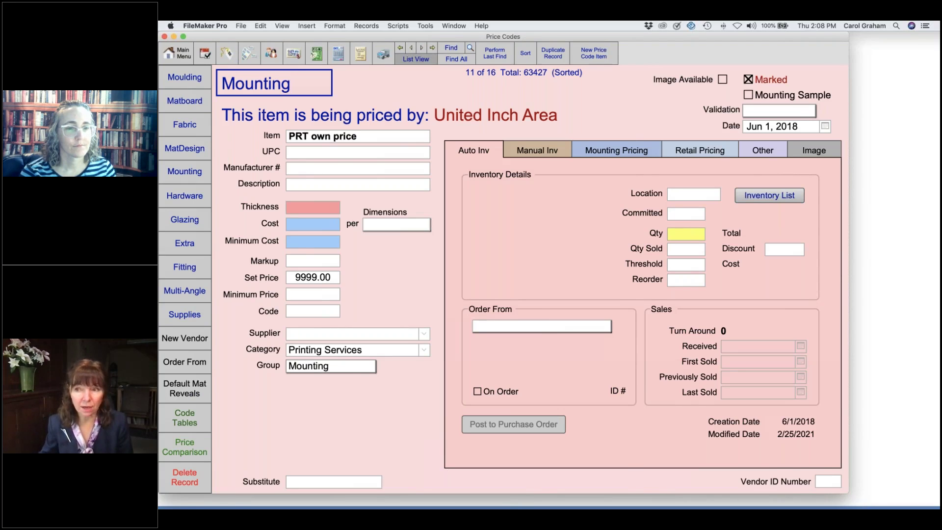
pyautogui.click(415, 58)
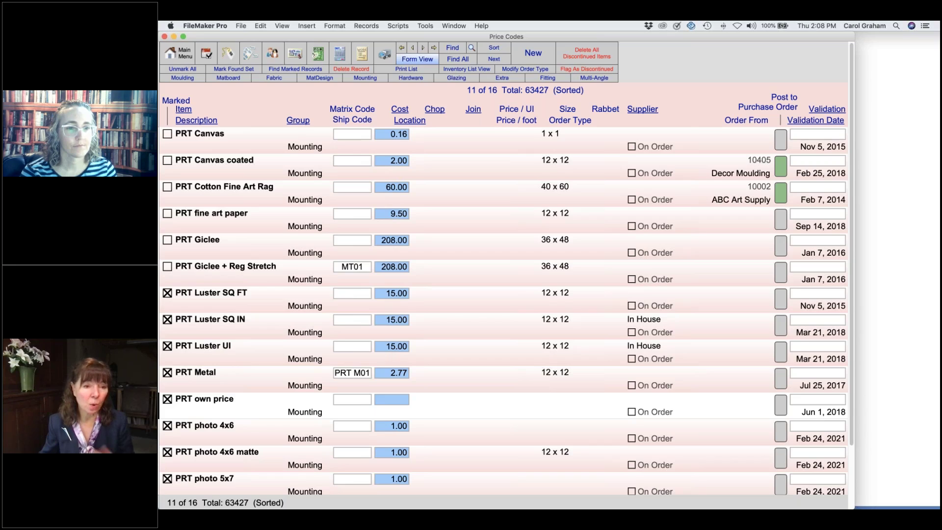
pyautogui.click(229, 308)
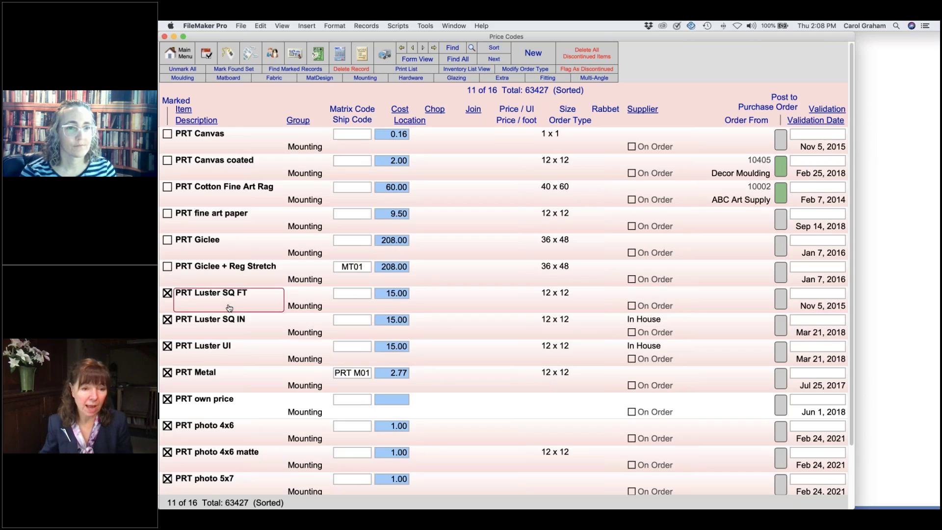
pyautogui.click(219, 413)
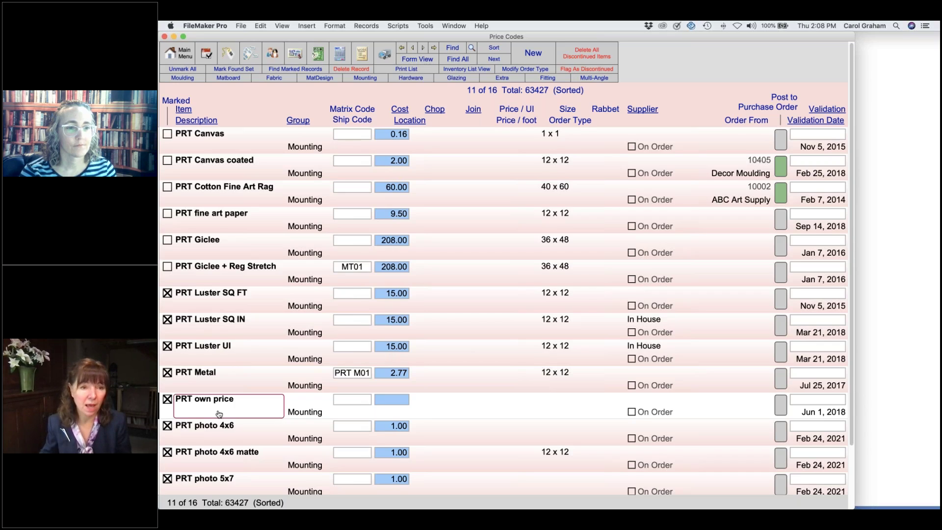
pyautogui.click(223, 275)
pyautogui.click(230, 194)
pyautogui.click(237, 167)
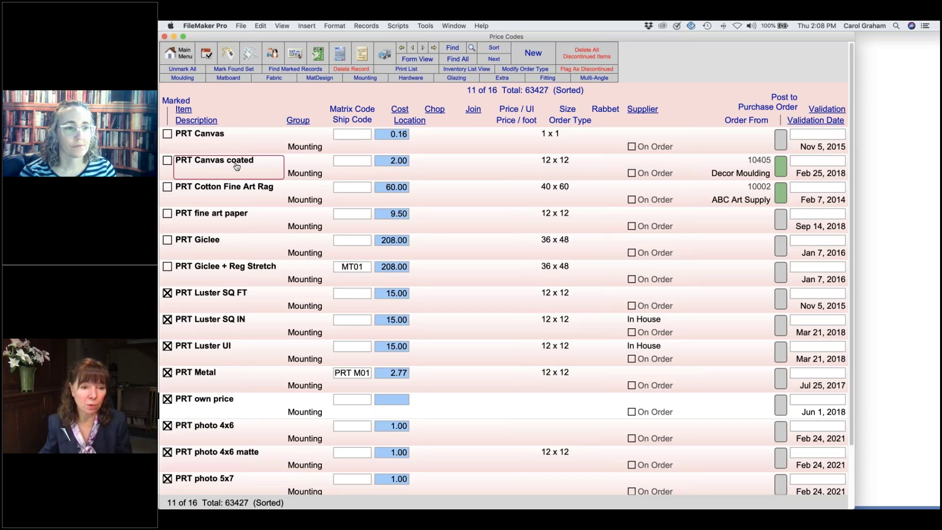
pyautogui.click(222, 349)
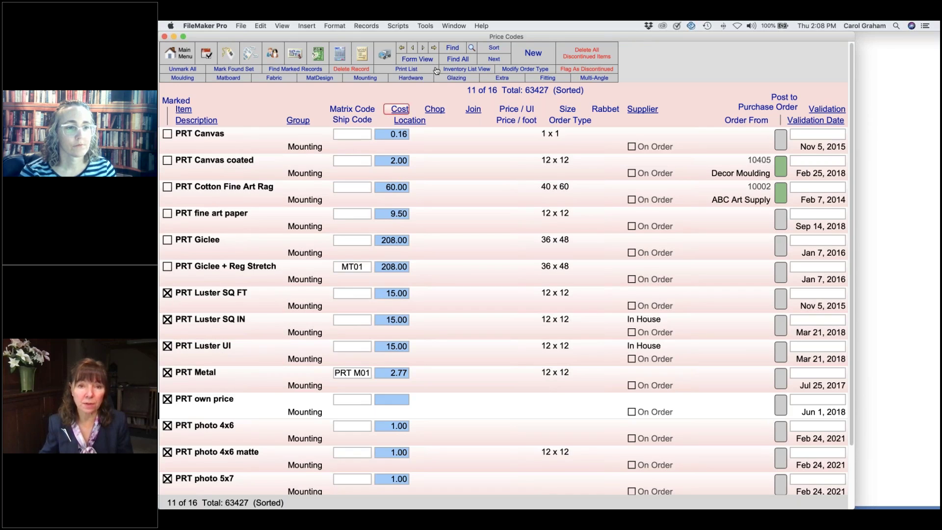
# - Search the price codes for items named prt luster
pyautogui.click(452, 47)
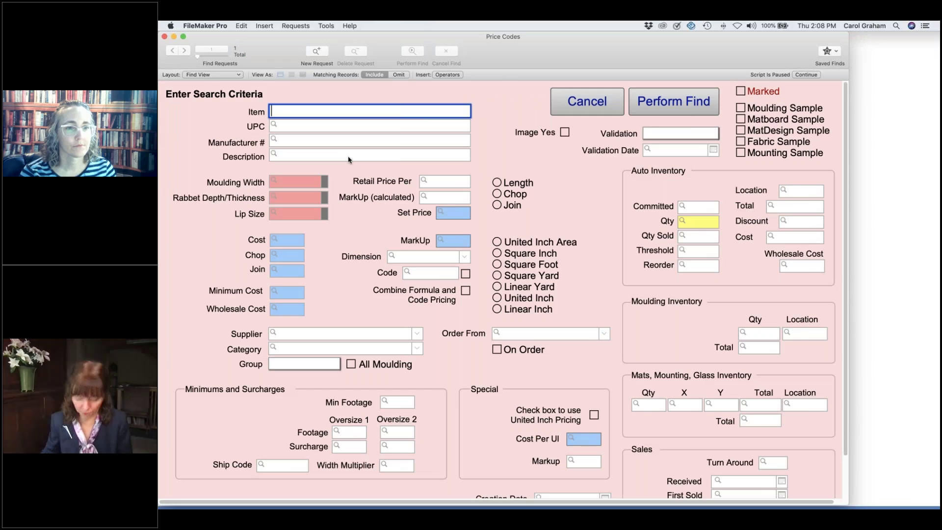
pyautogui.write('prt luste')
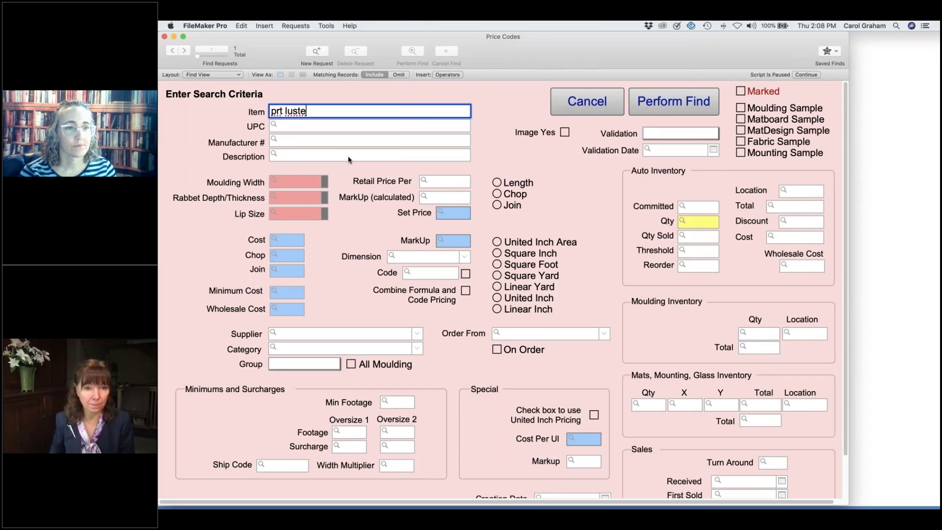
pyautogui.write('r')
pyautogui.press('Return')
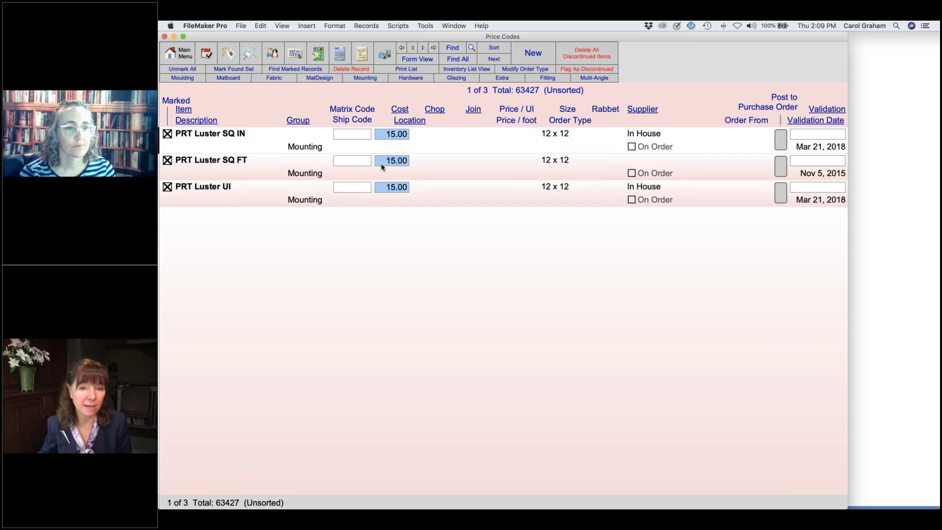
# - Open the PRT Luster UI record and compare its mounting pricing with that of PRT Luster SQ FT and PRT Luster SQ IN
pyautogui.click(212, 194)
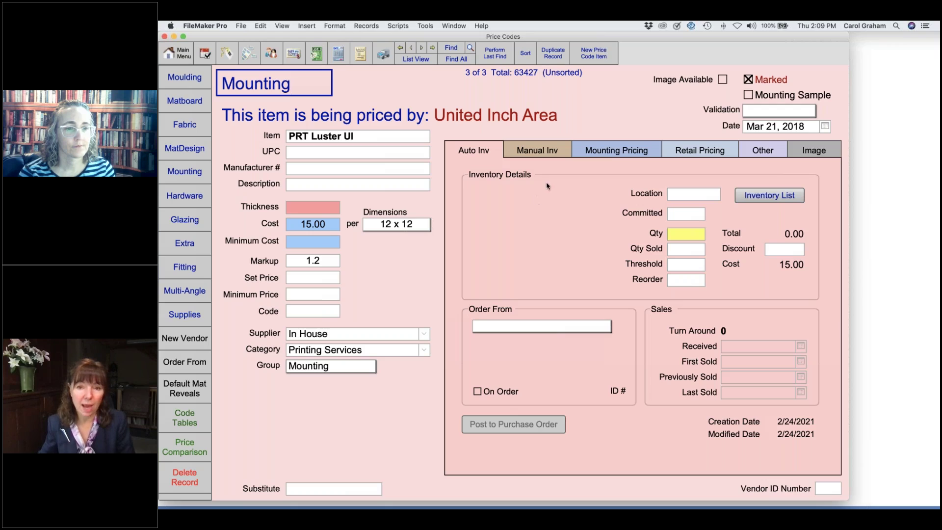
pyautogui.click(621, 150)
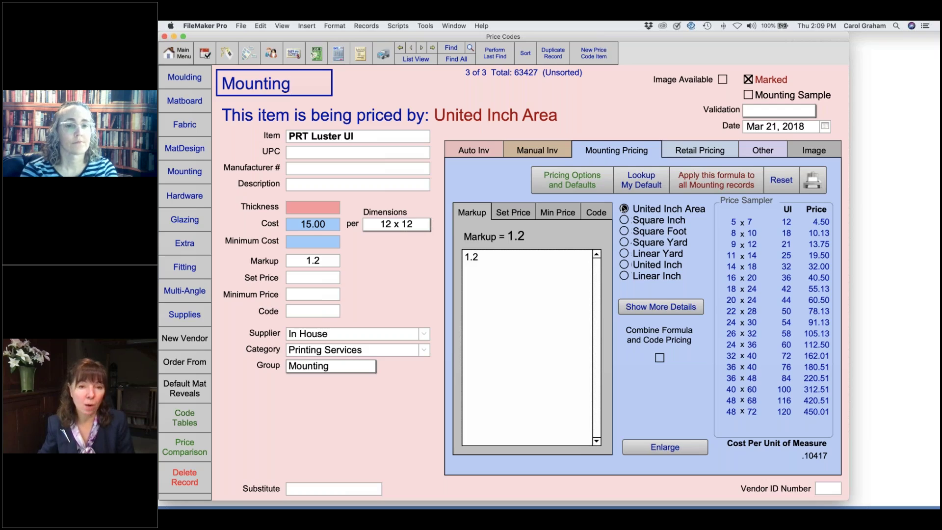
pyautogui.click(413, 48)
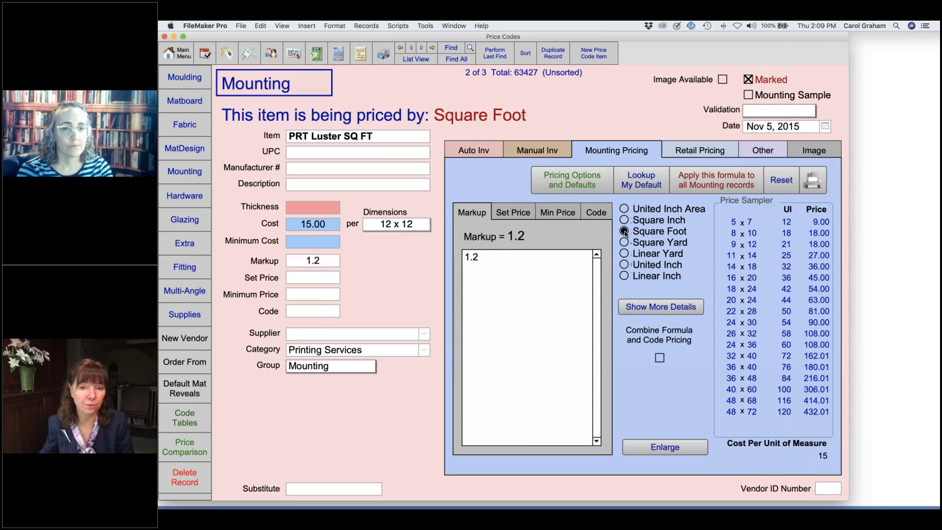
pyautogui.click(411, 48)
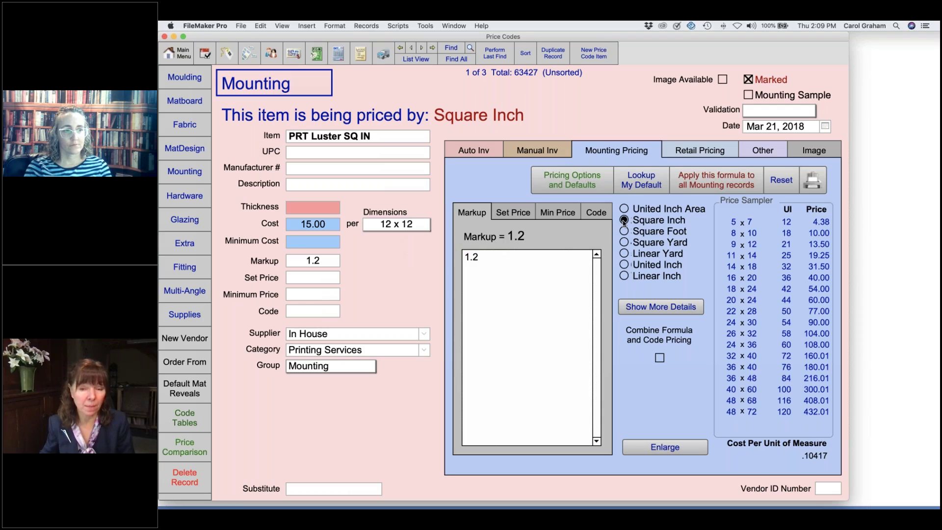
# - Open the cost dimensions list of PRT Luster SQ IN for editing and add a 4 x 6 size
pyautogui.click(332, 225)
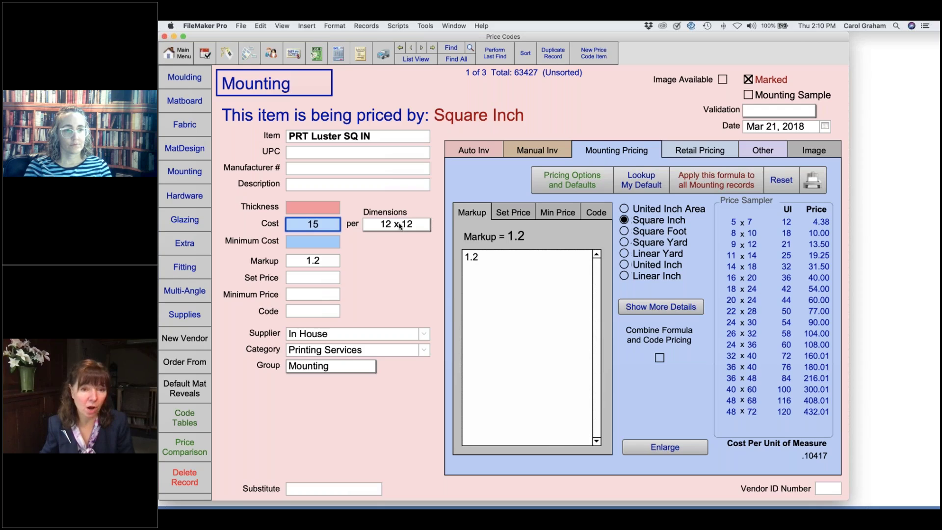
pyautogui.click(414, 225)
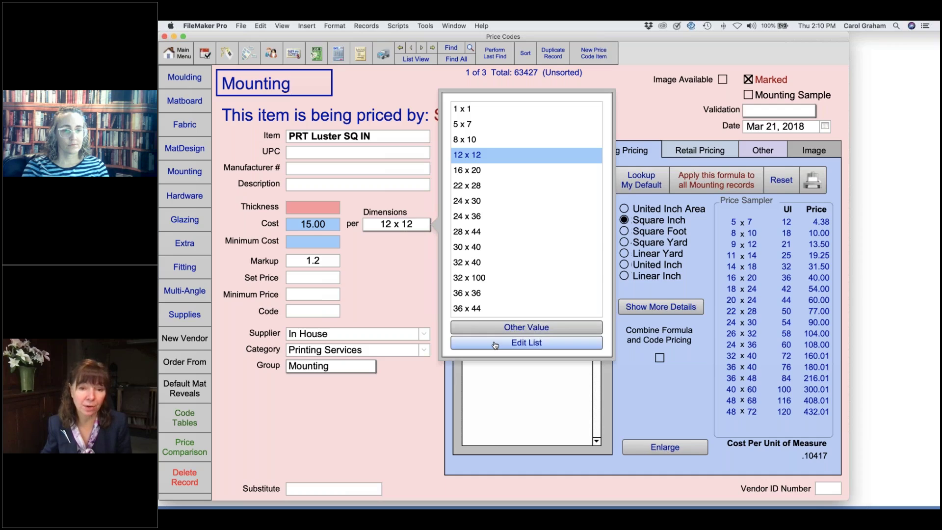
pyautogui.press('Up')
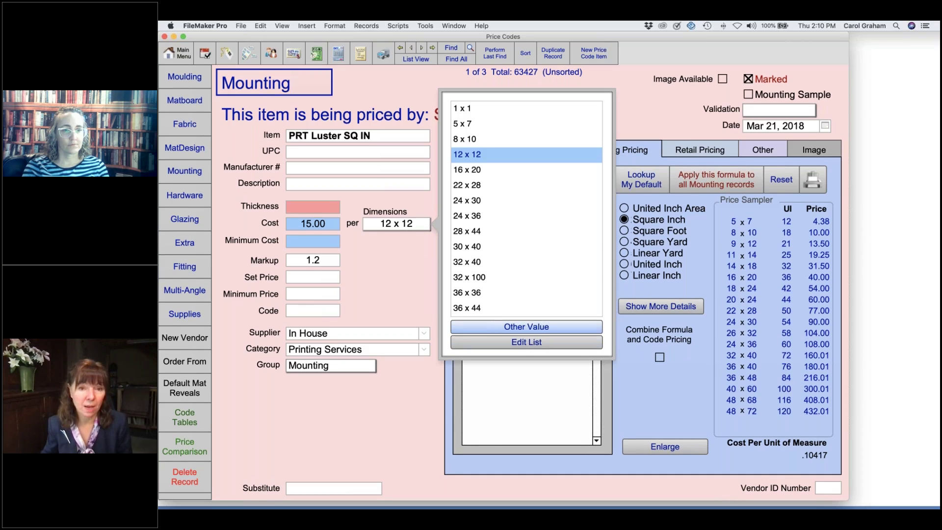
pyautogui.click(489, 343)
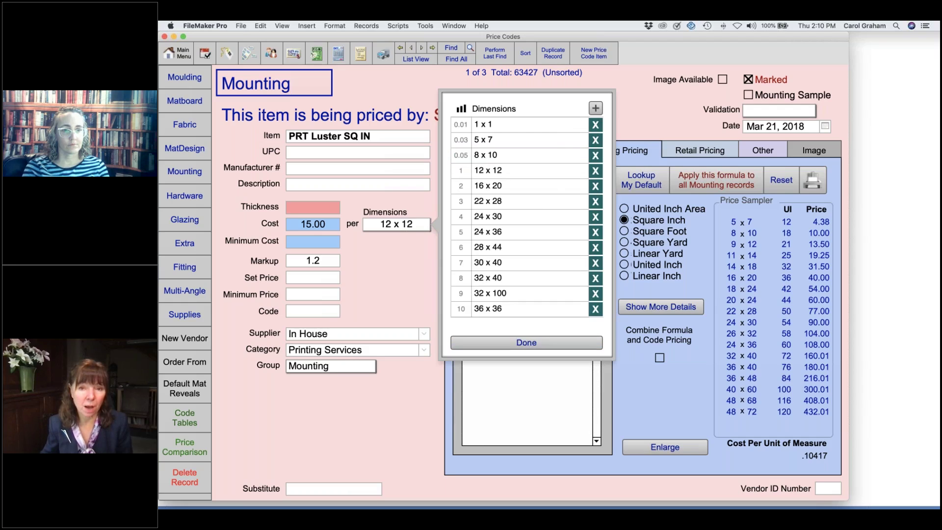
pyautogui.click(595, 108)
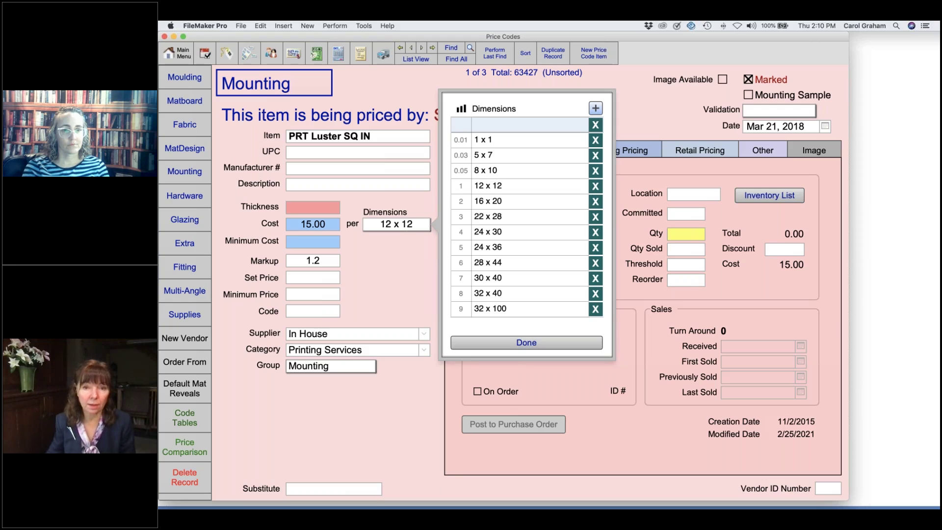
pyautogui.scroll(-1, 528, 128)
pyautogui.scroll(2, 526, 149)
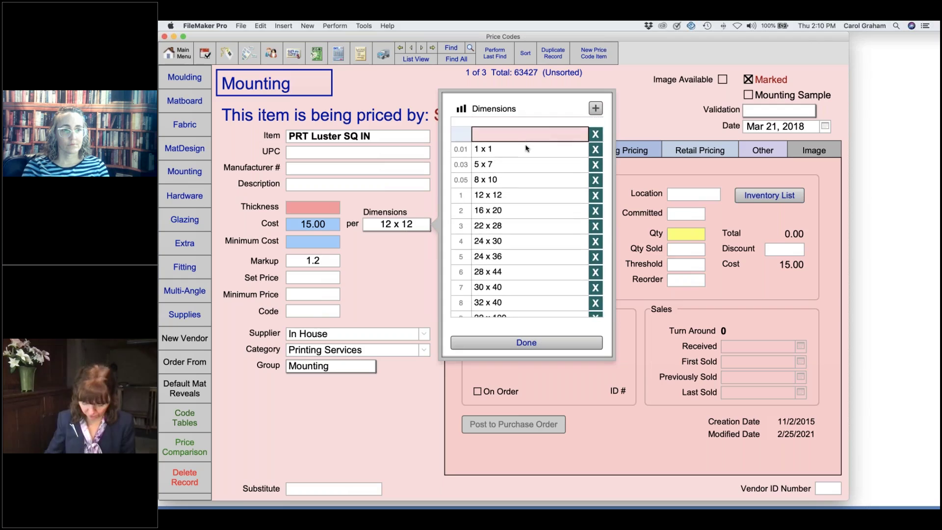
pyautogui.write('4')
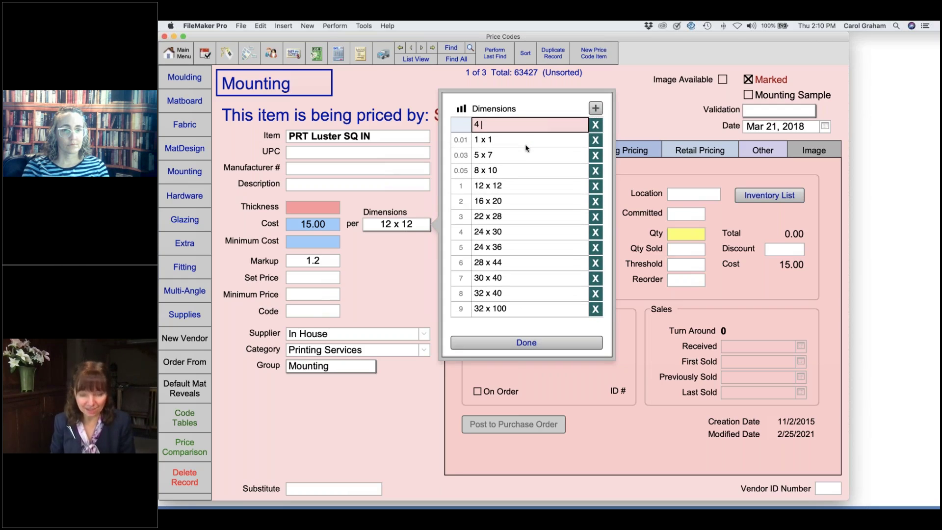
pyautogui.write(' x ')
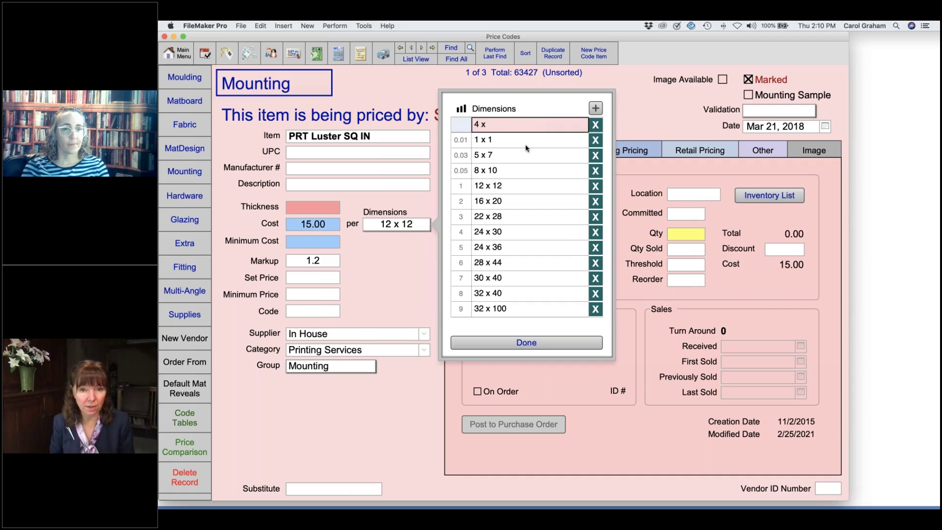
pyautogui.write('6')
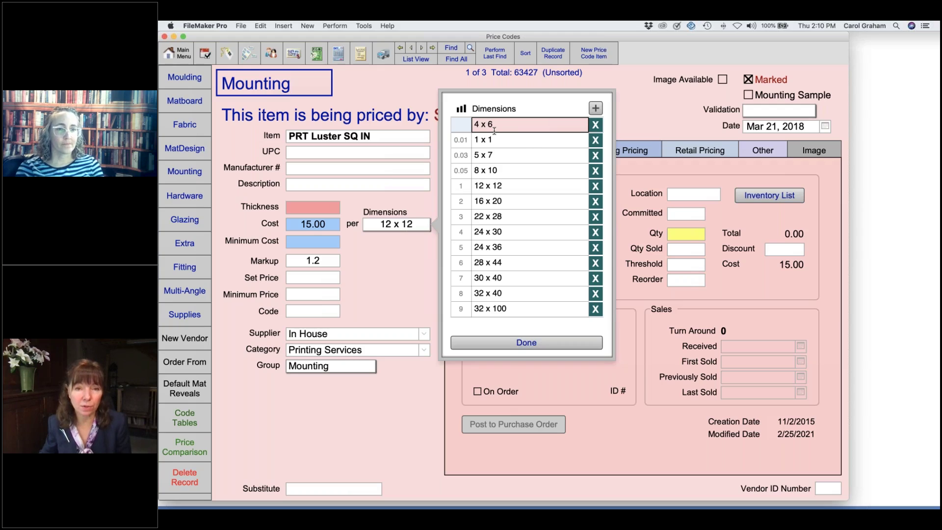
# - Set the sort order of the 4 x 6 size to .02, finish editing the list and check the order of the dimension choices
pyautogui.click(462, 126)
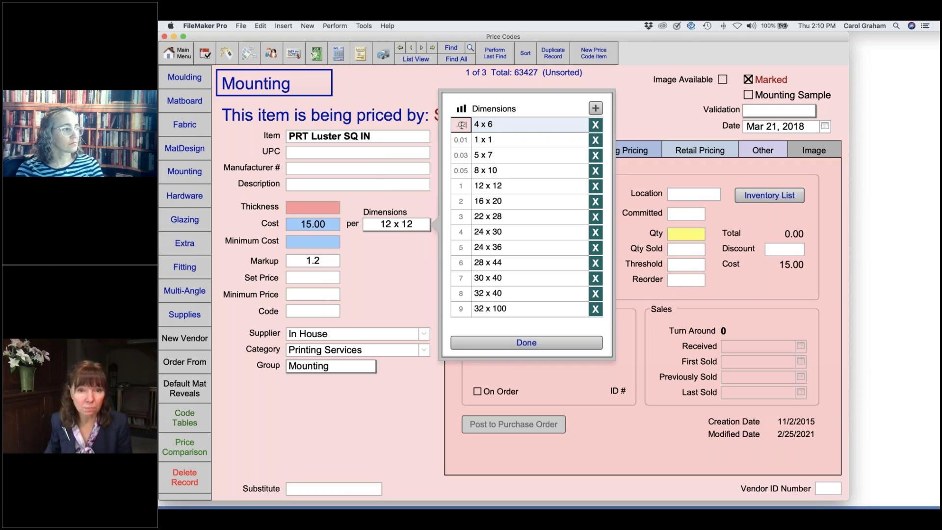
pyautogui.write('.02')
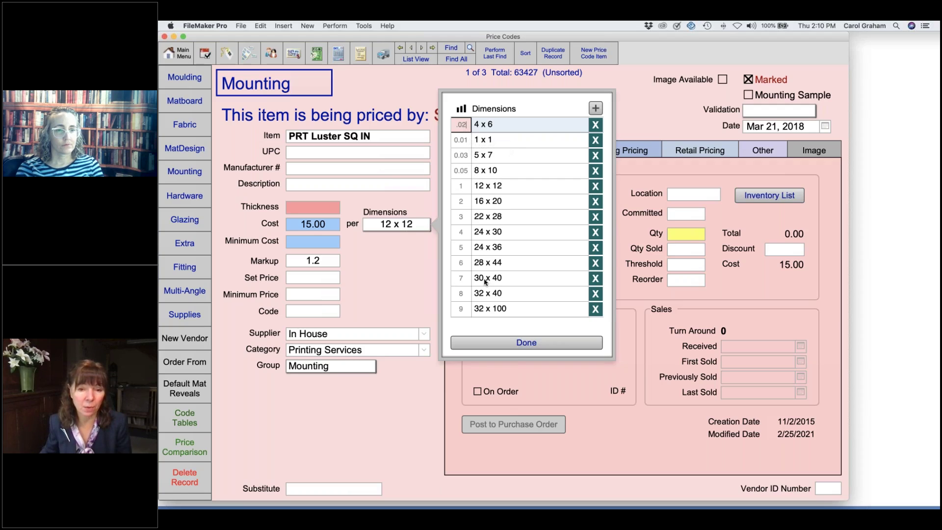
pyautogui.click(510, 343)
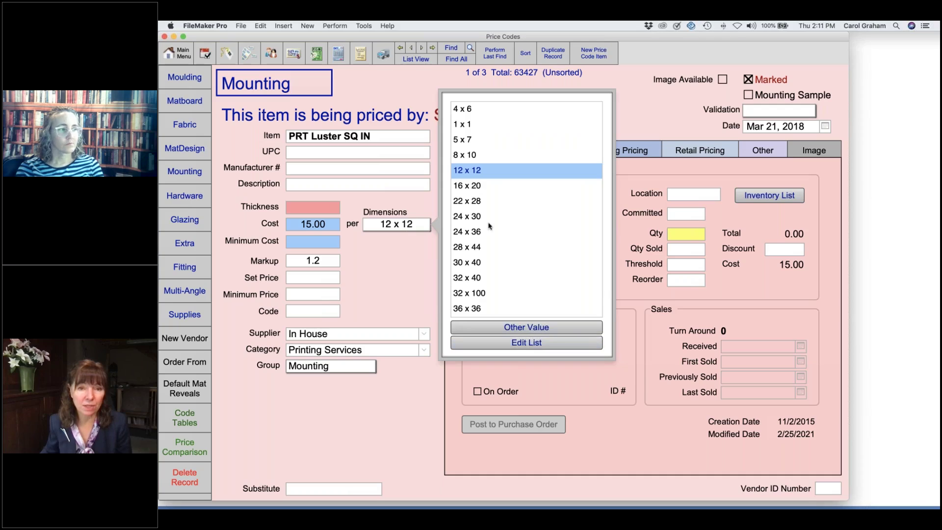
pyautogui.click(413, 274)
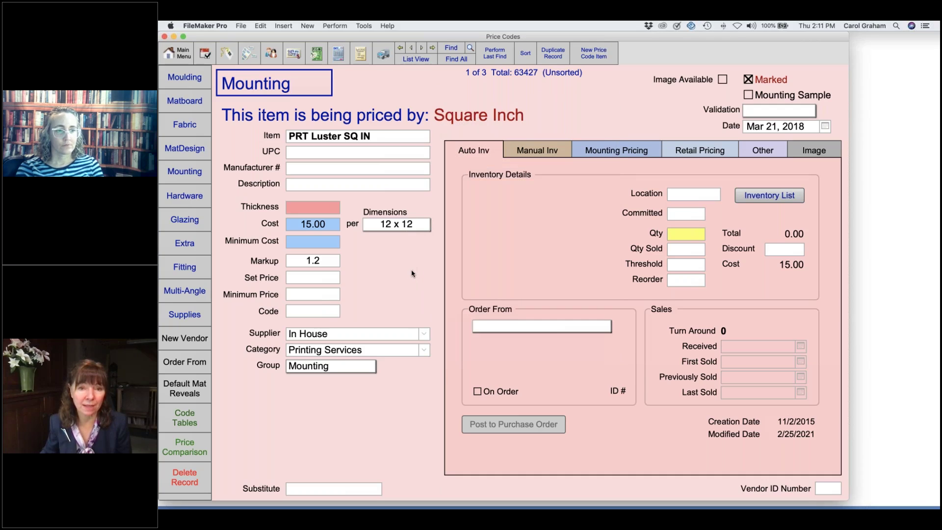
pyautogui.click(419, 225)
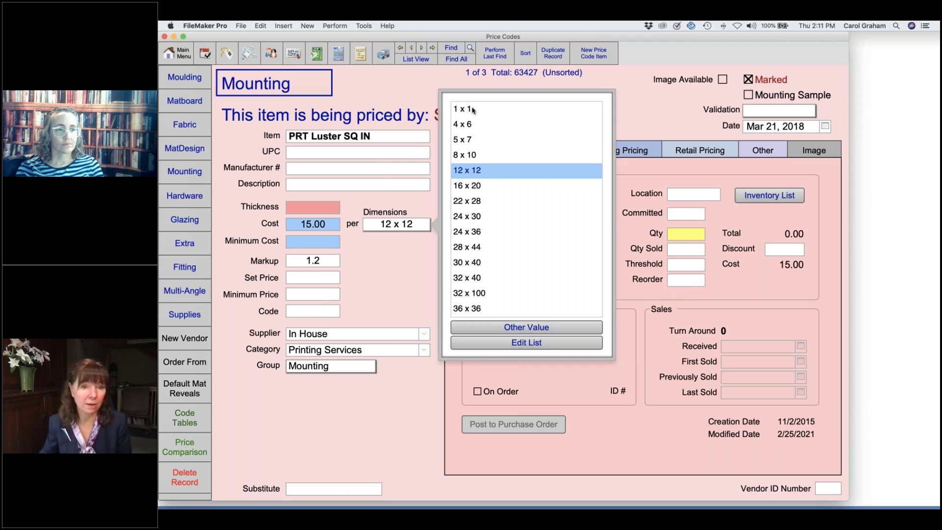
pyautogui.click(385, 257)
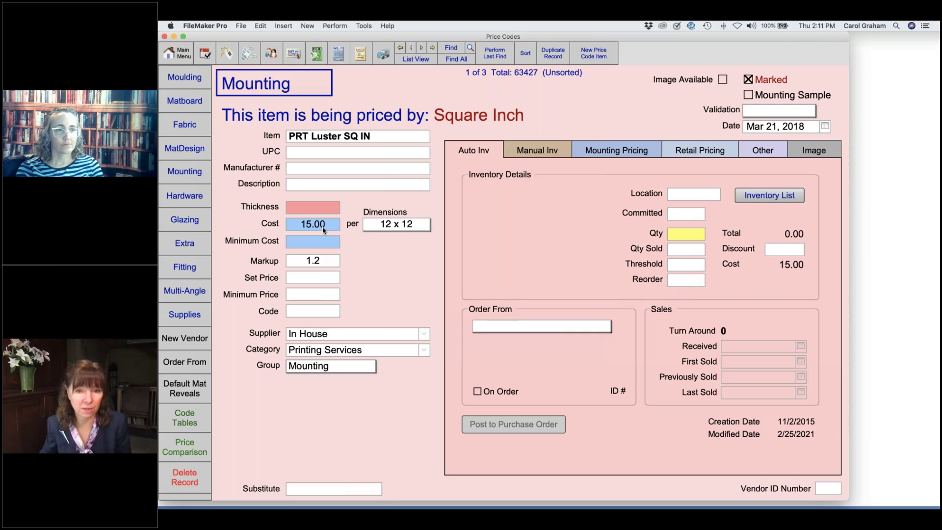
# - Review the mounting pricing of PRT Luster SQ IN and compare the prices of the three PRT Luster items side by side
pyautogui.click(590, 153)
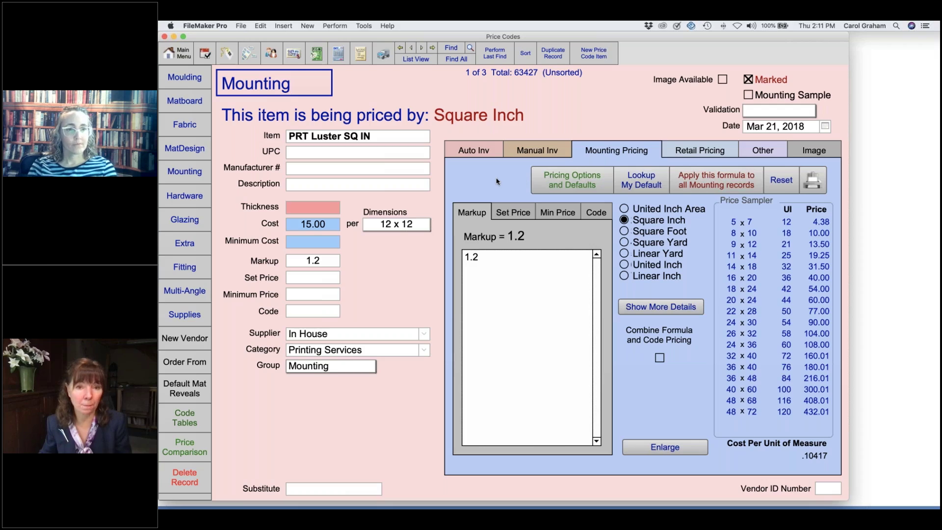
pyautogui.click(186, 445)
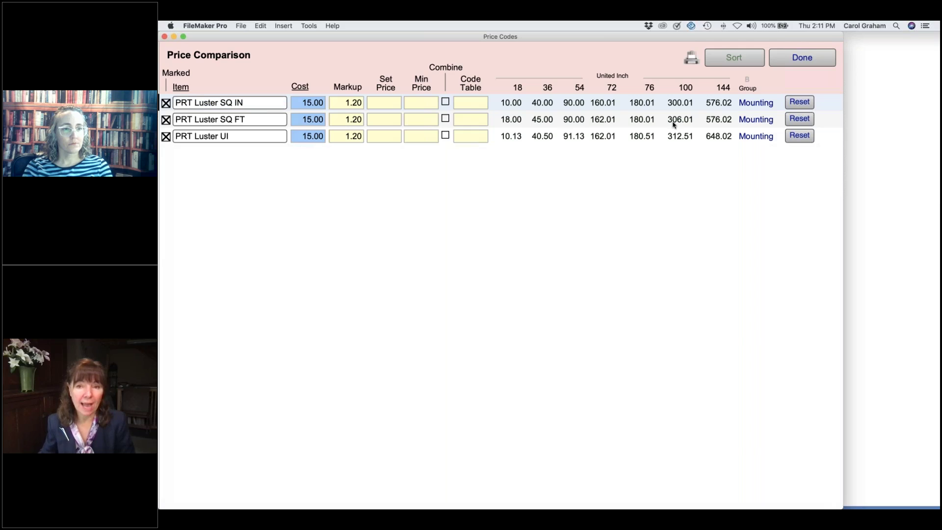
pyautogui.click(800, 118)
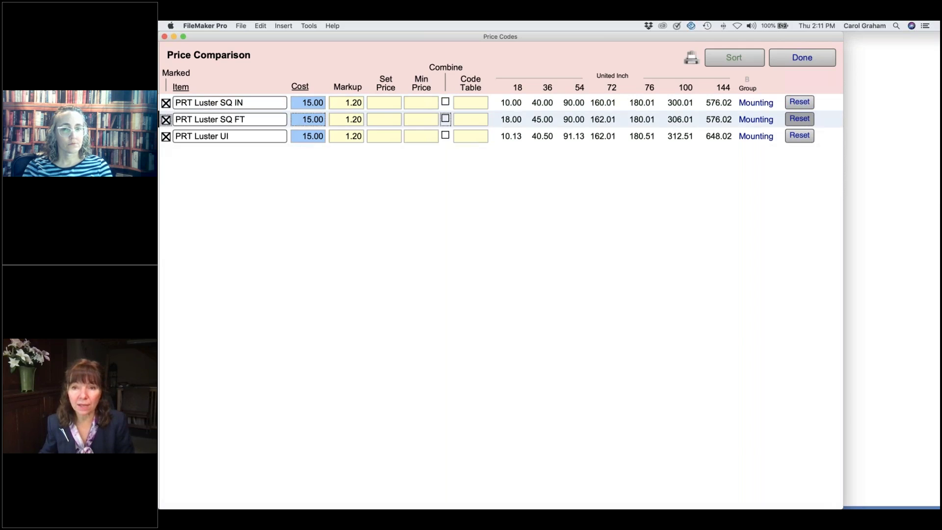
pyautogui.click(800, 135)
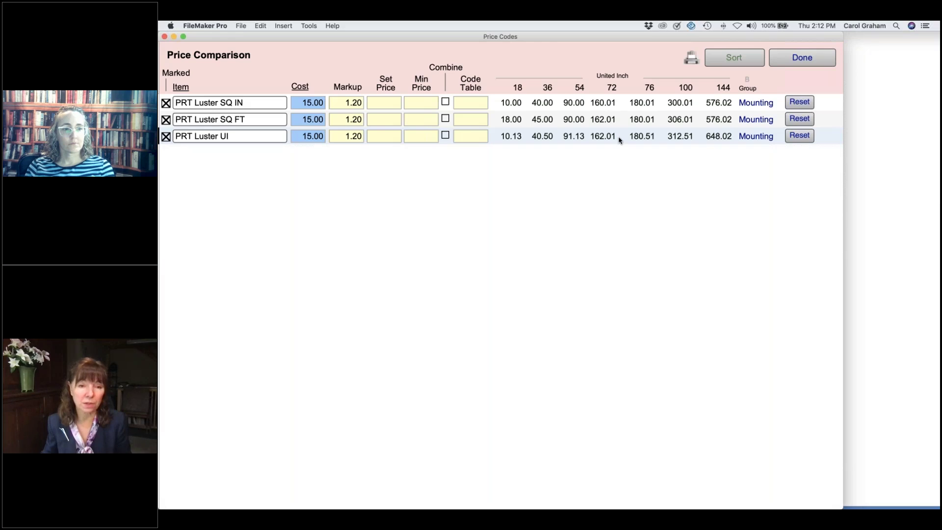
# - Open PRT Luster SQ FT from the comparison, examine its mounting pricing and return to the price comparison
pyautogui.click(264, 121)
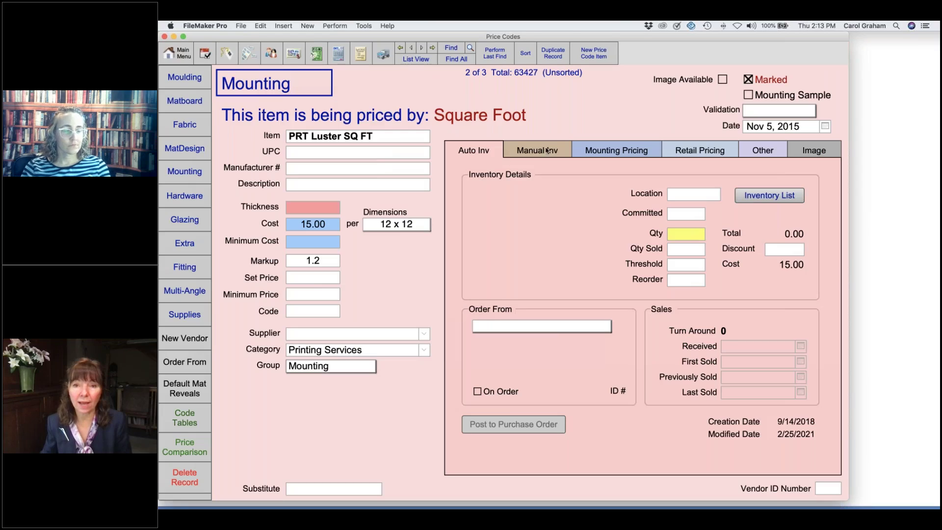
pyautogui.click(606, 152)
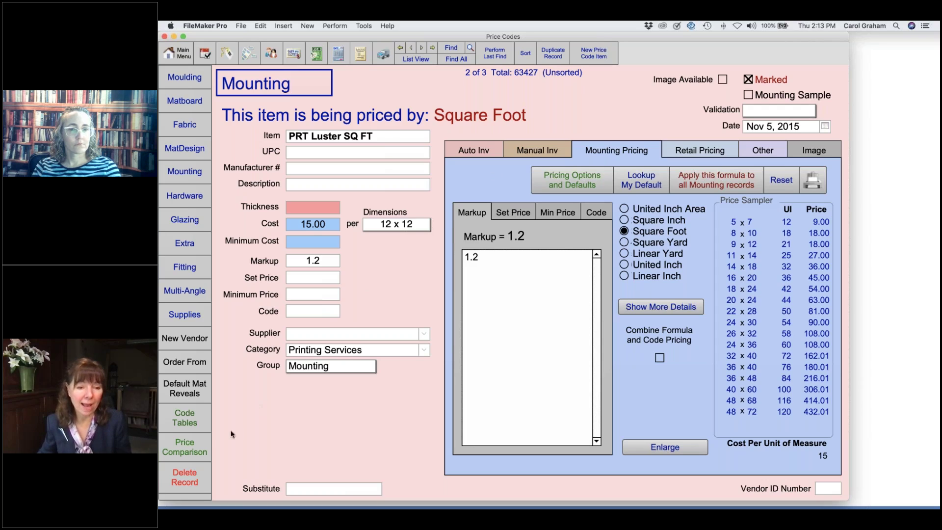
pyautogui.click(186, 450)
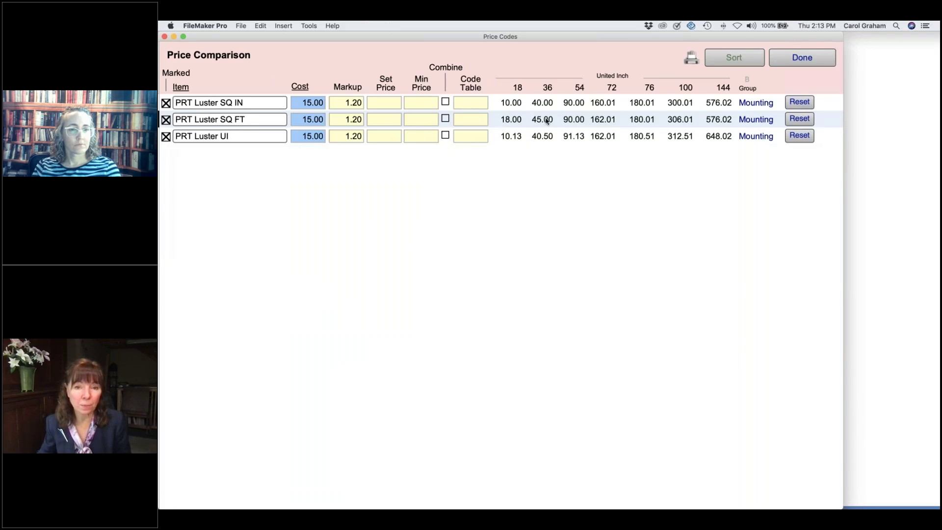
# - Set the markup formula of PRT Luster SQ FT to 1.5 in the price comparison
pyautogui.click(324, 125)
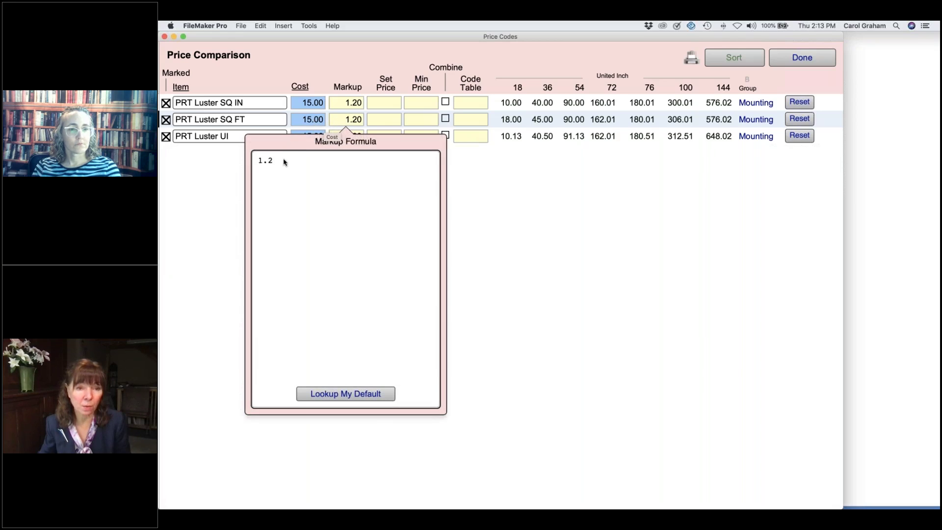
pyautogui.click(288, 160)
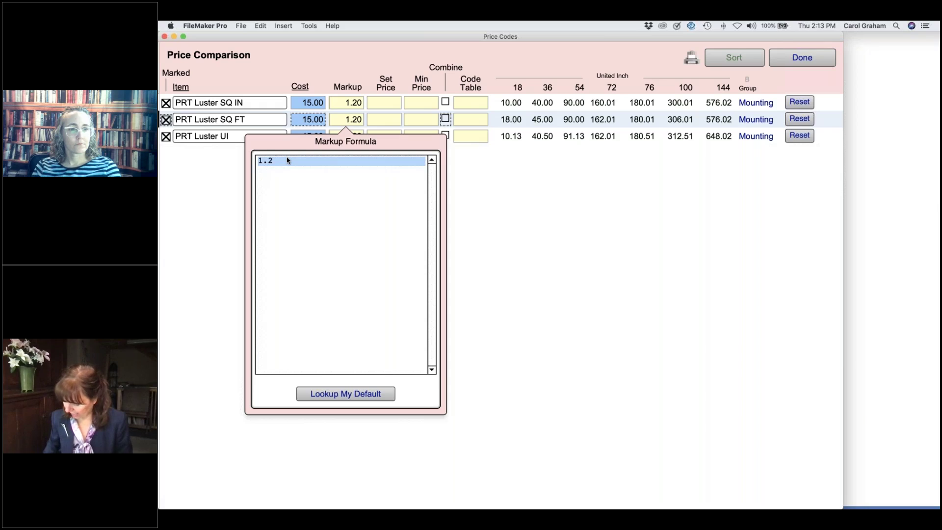
pyautogui.write('1.5')
pyautogui.press('Return')
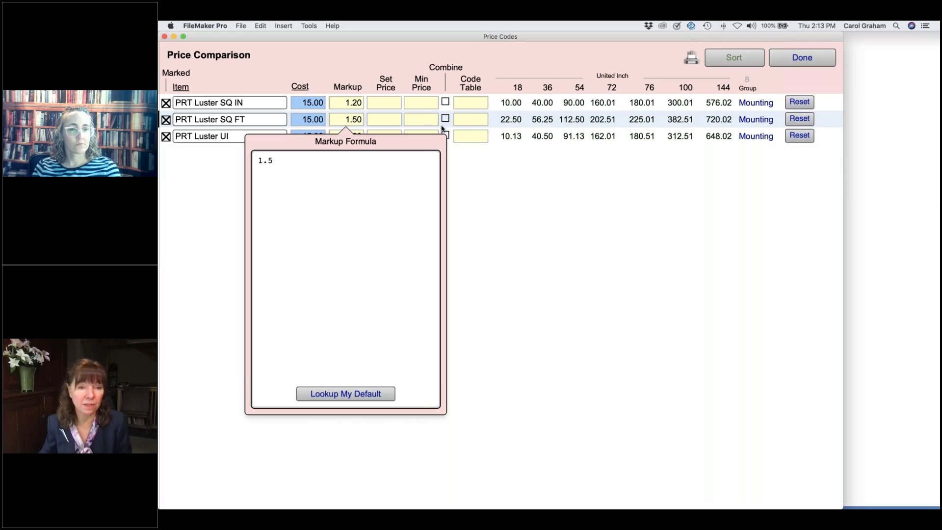
pyautogui.click(383, 138)
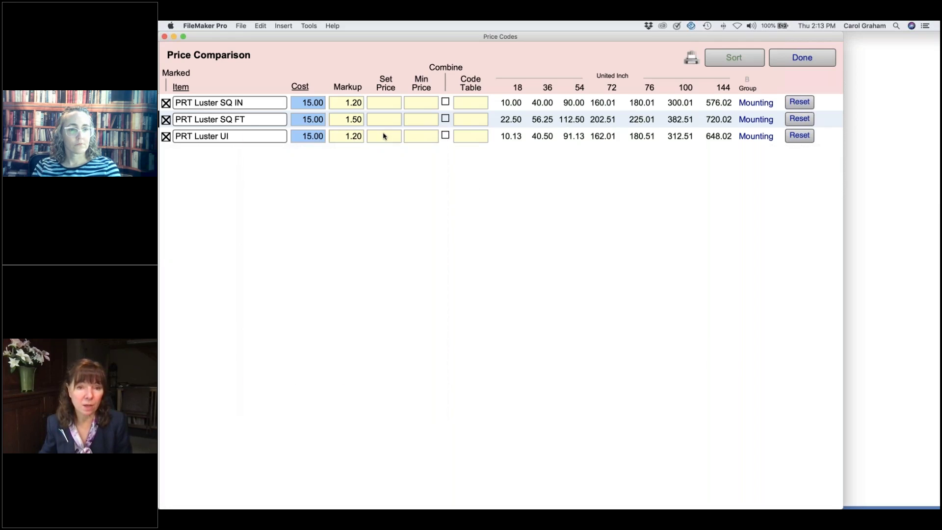
# - Enter a set price formula of 5 for PRT Luster UI and finish the price comparison
pyautogui.click(384, 136)
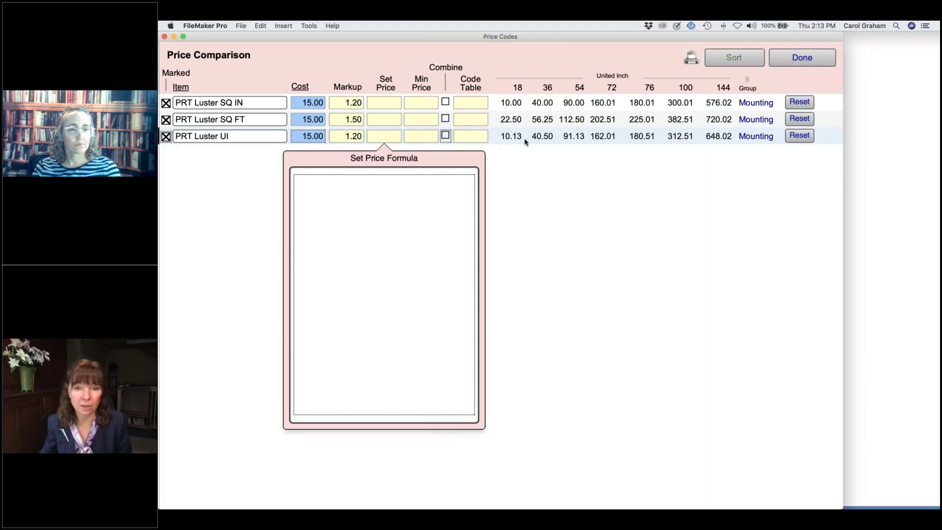
pyautogui.click(362, 192)
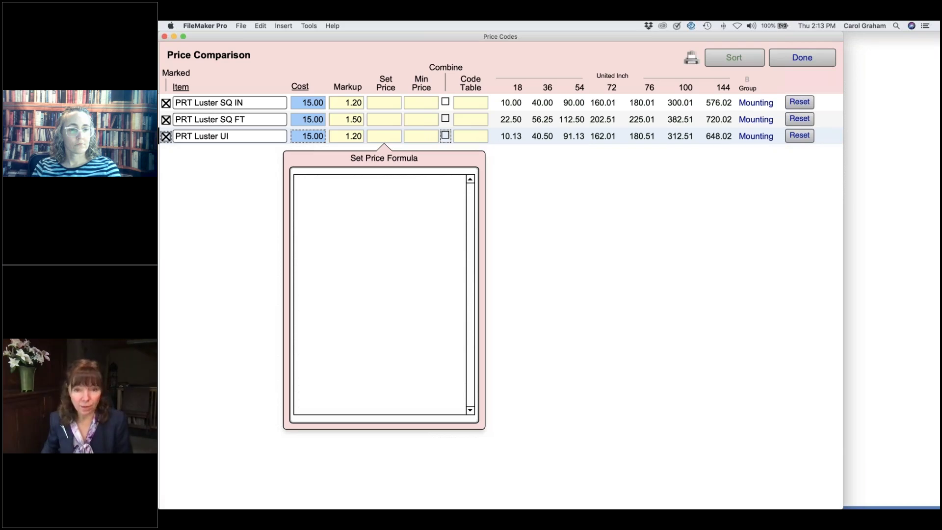
pyautogui.write('5')
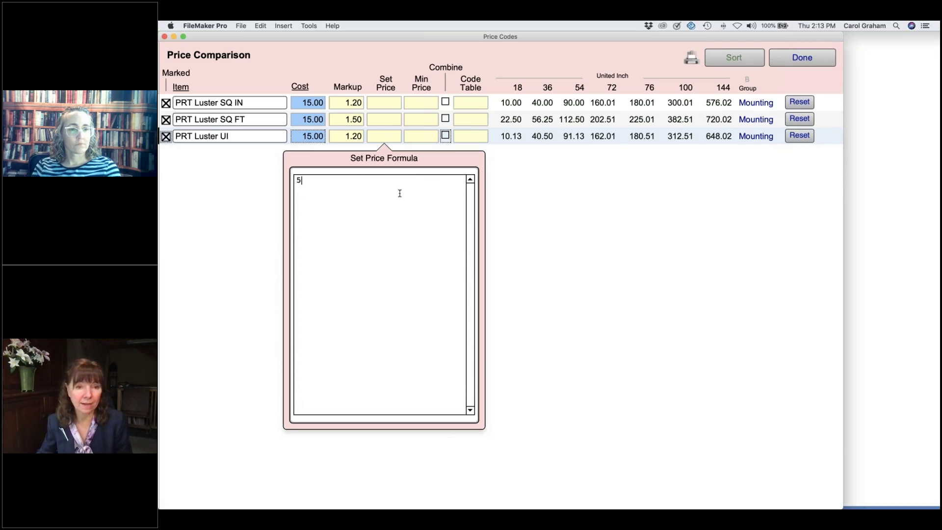
pyautogui.click(529, 182)
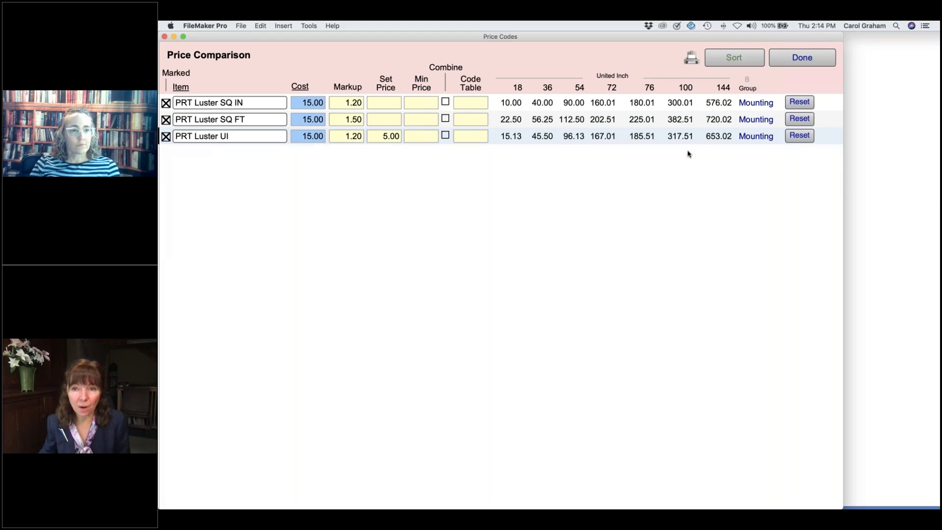
pyautogui.click(803, 59)
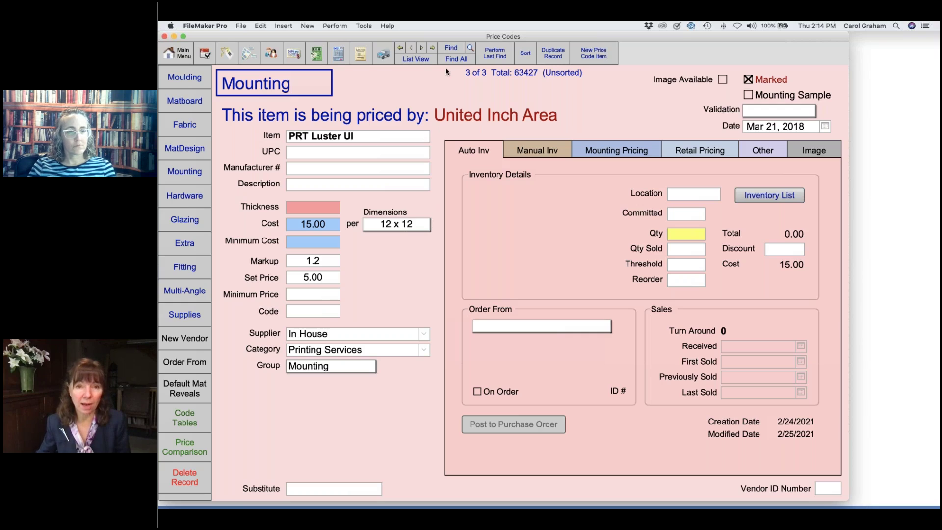
# - Search the price codes for items matching "prt can" and view the image stored with PRT Canvas coated
pyautogui.click(420, 60)
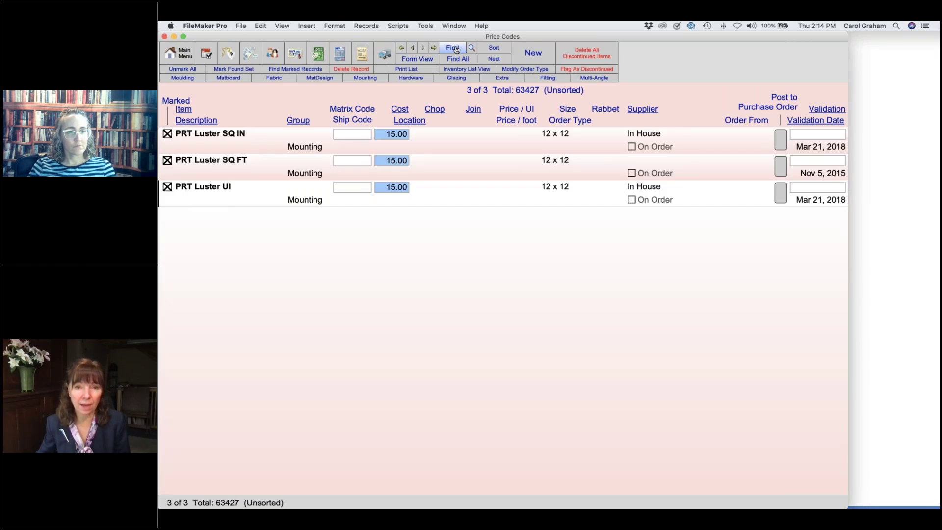
pyautogui.click(455, 49)
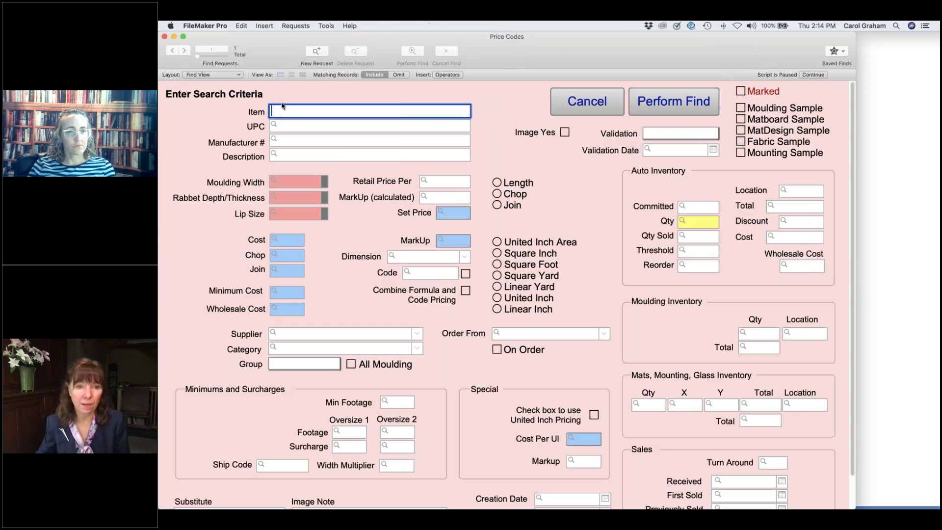
pyautogui.write('prt can')
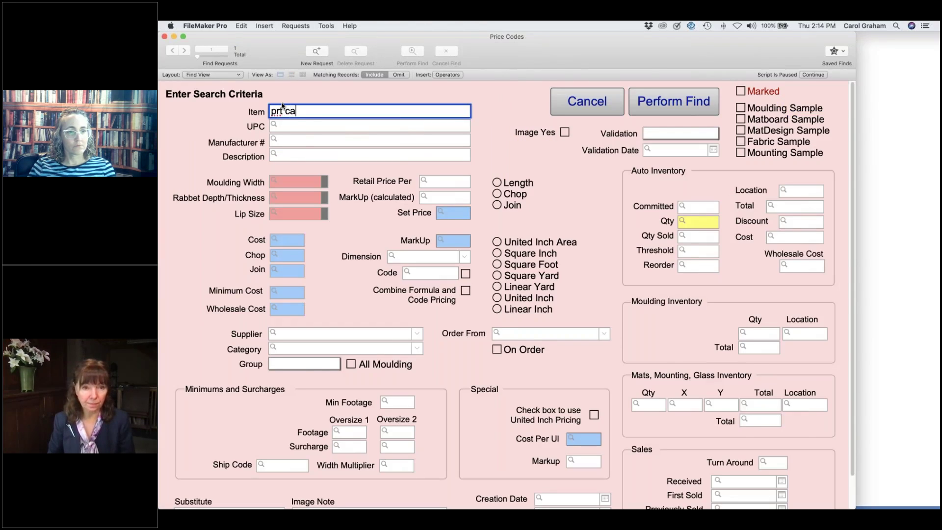
pyautogui.press('Return')
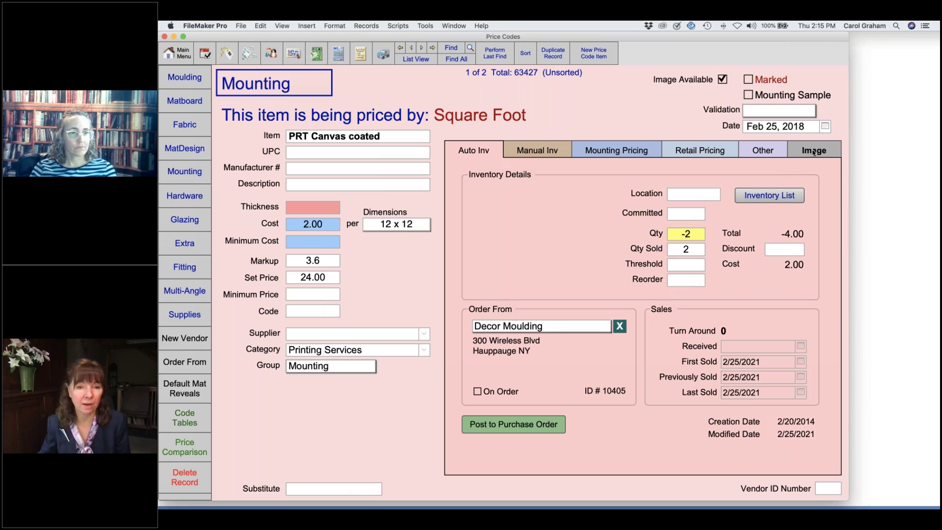
pyautogui.click(812, 151)
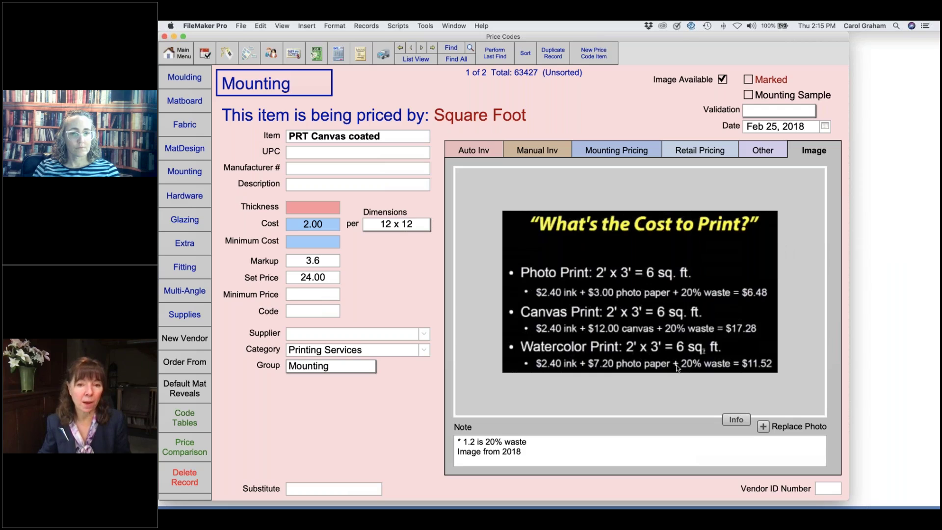
# - Examine the markup and set price formulas in the mounting pricing of PRT Canvas coated
pyautogui.click(607, 151)
pyautogui.click(501, 260)
pyautogui.moveTo(510, 257); pyautogui.dragTo(468, 258)
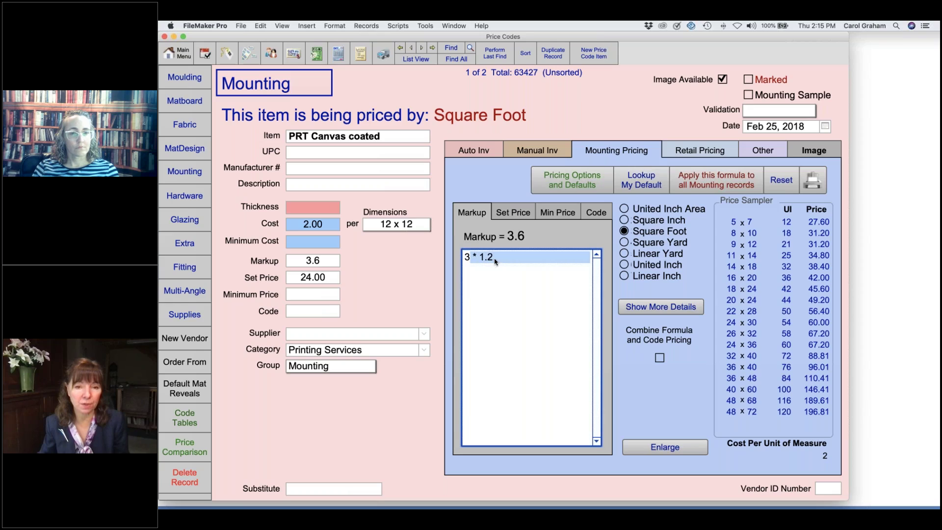
pyautogui.click(516, 212)
pyautogui.moveTo(508, 264); pyautogui.dragTo(475, 256)
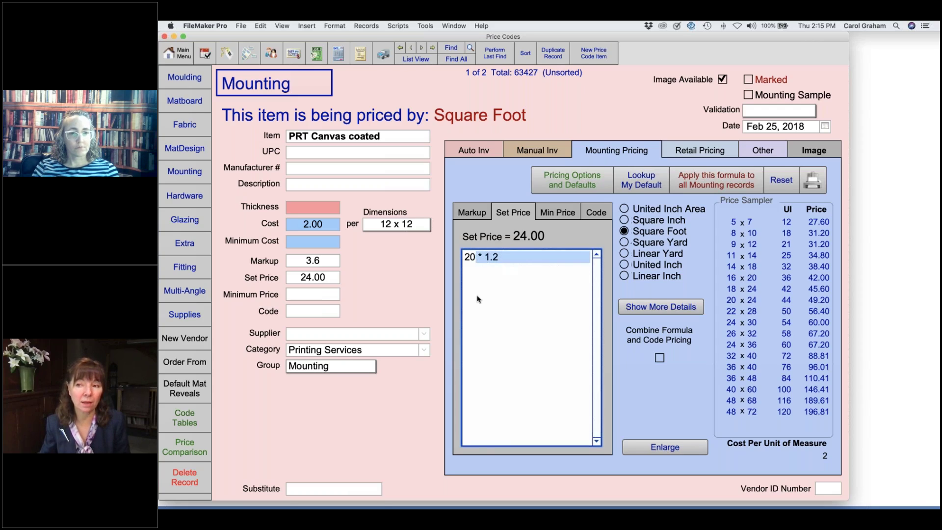
pyautogui.press('Right')
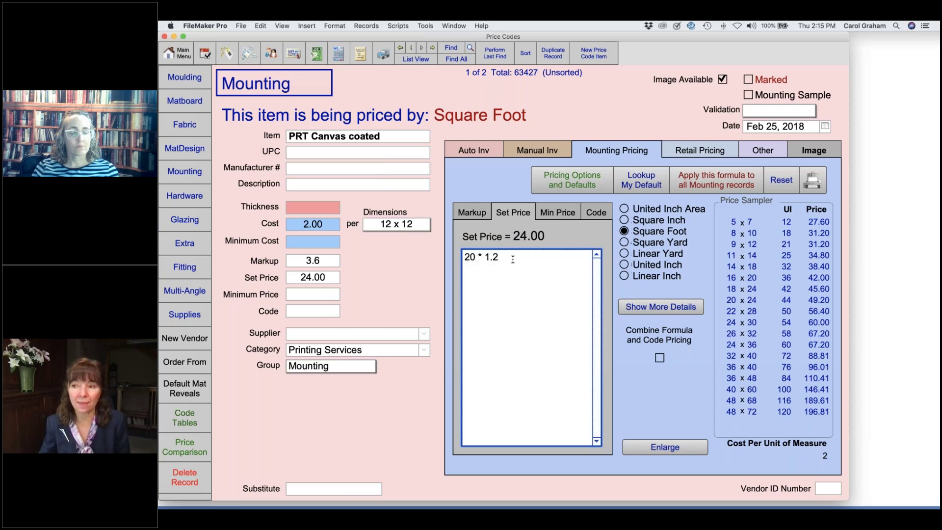
# - Go to the PRT Canvas record, view its stored image and return to its automatic inventory details
pyautogui.click(421, 47)
pyautogui.click(811, 154)
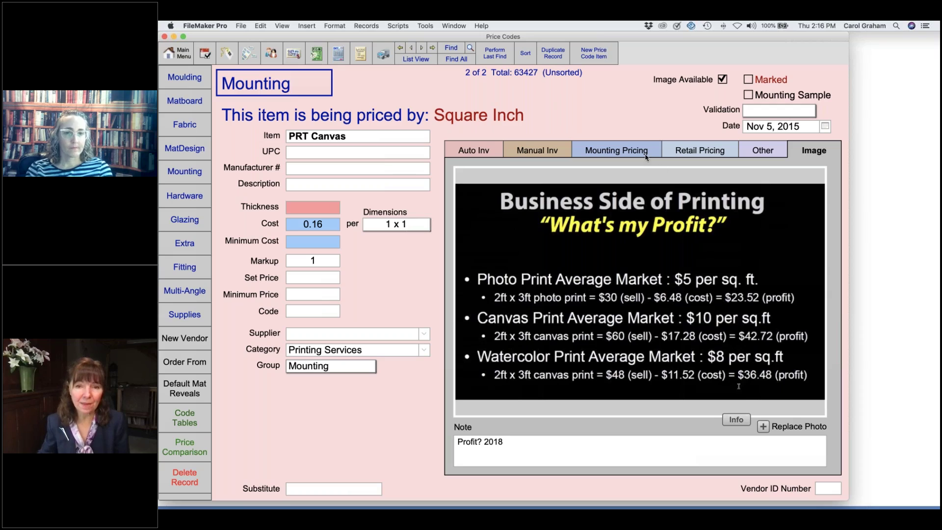
pyautogui.click(477, 150)
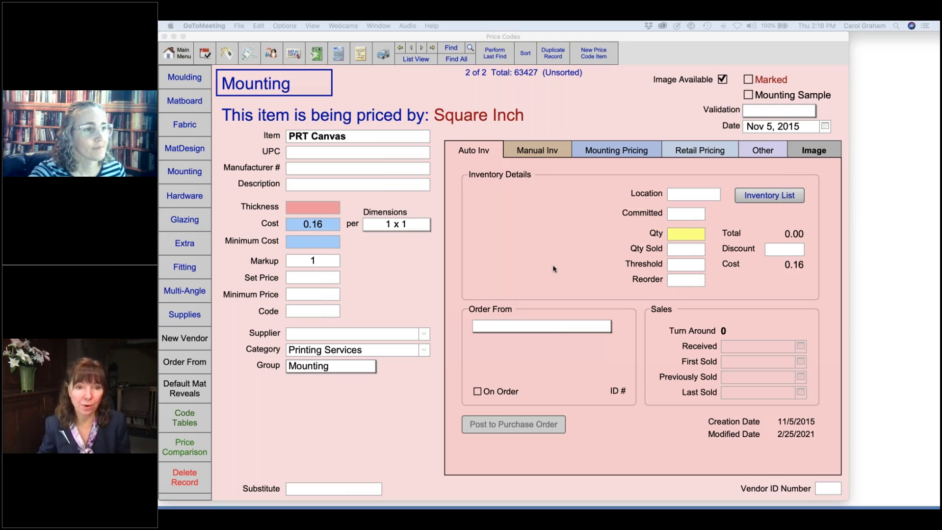
# - Search the price codes for the PRT photo items and open the PRT photo 4x6 record
pyautogui.click(422, 60)
pyautogui.click(421, 60)
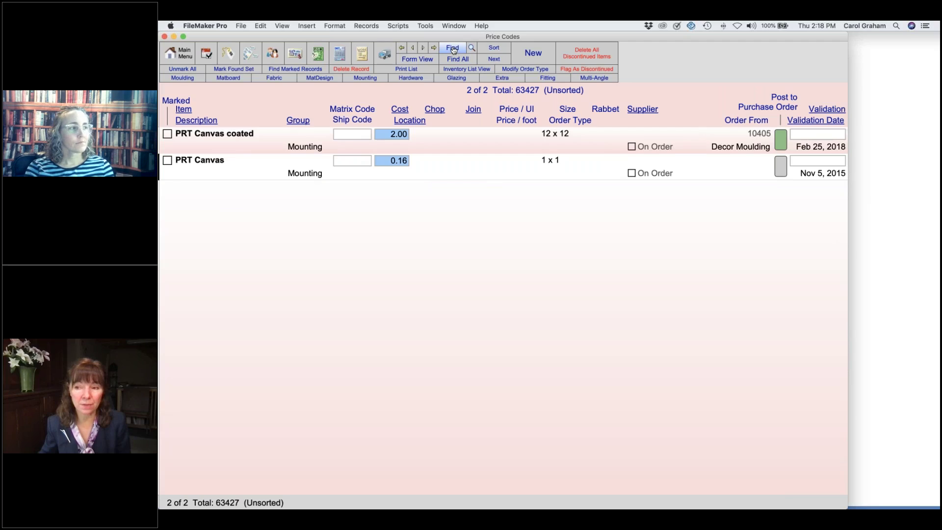
pyautogui.click(453, 49)
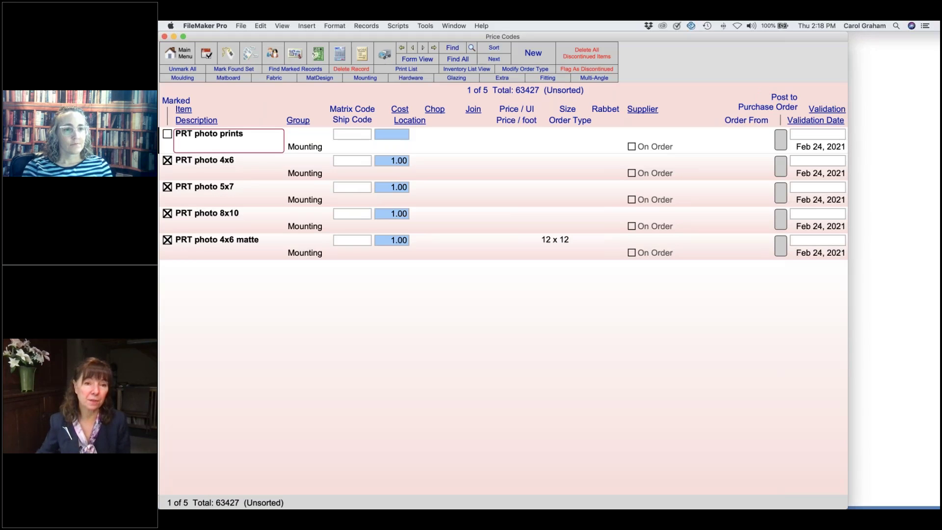
pyautogui.click(249, 167)
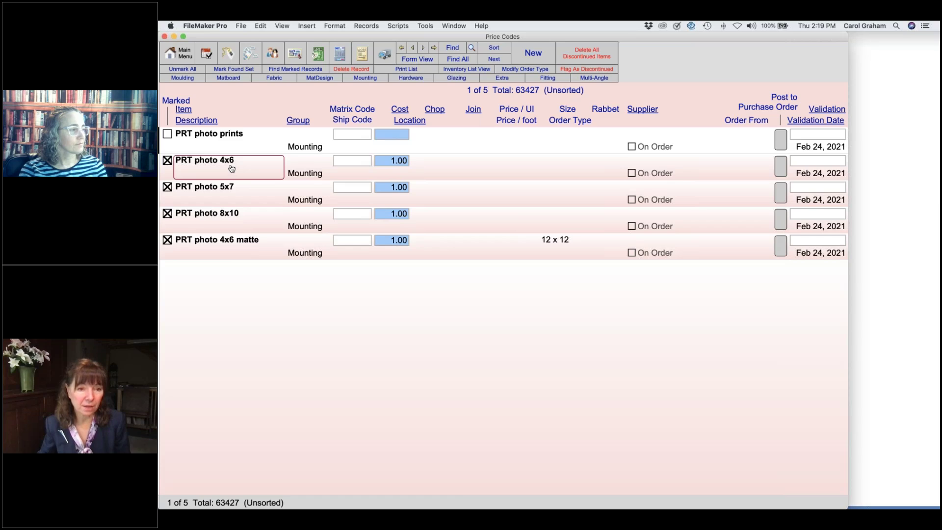
pyautogui.click(231, 168)
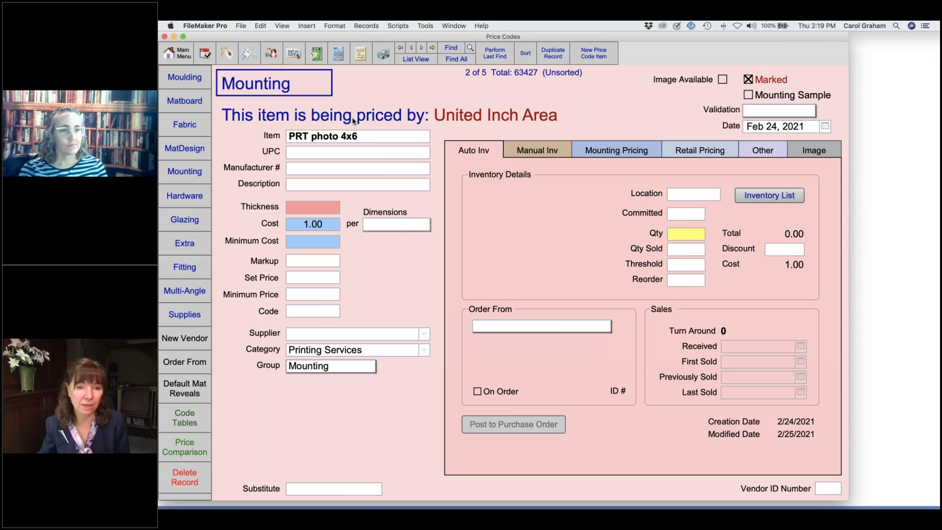
# - Examine the quantity-based Other pricing of PRT photo 4x6 and the available units of measure
pyautogui.click(763, 151)
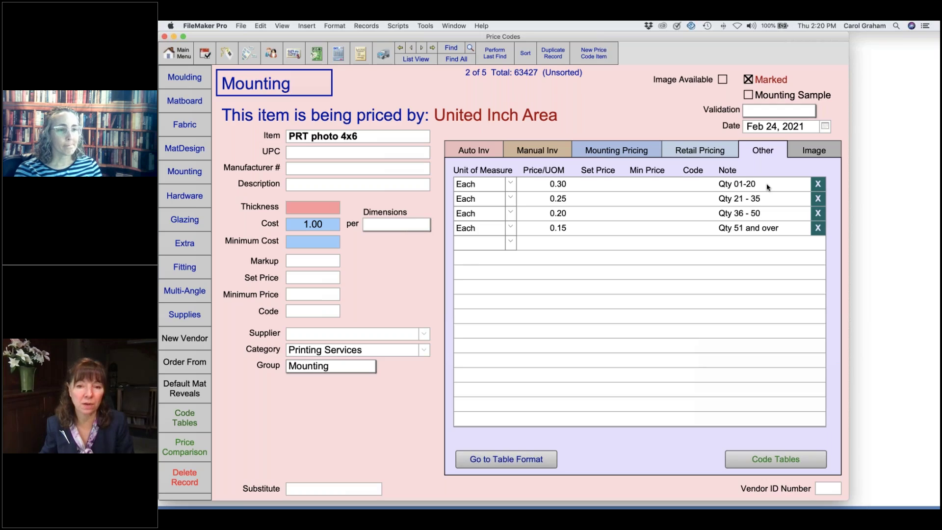
pyautogui.click(510, 242)
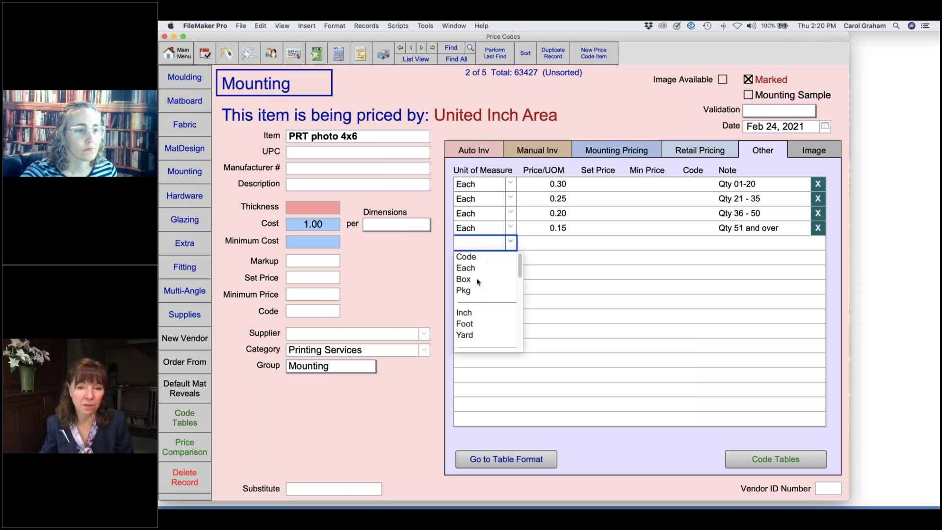
pyautogui.scroll(-5, 483, 316)
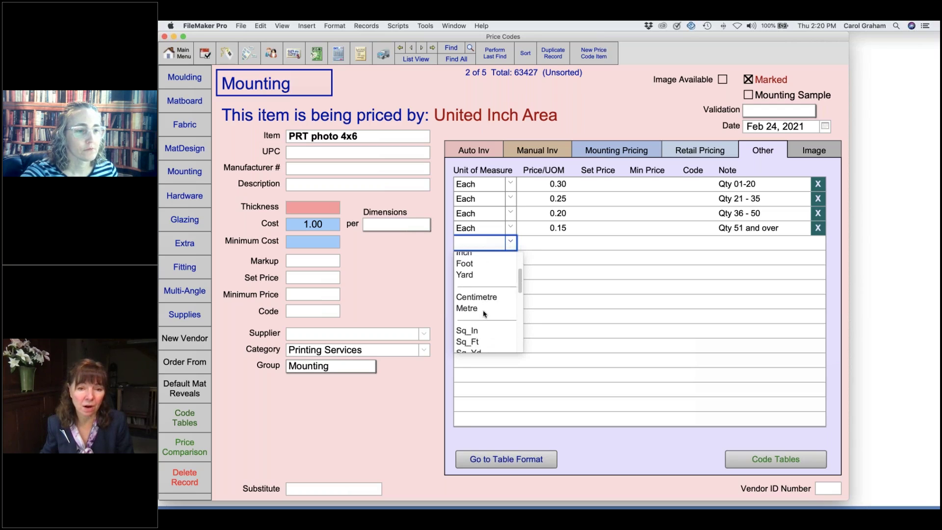
pyautogui.scroll(-1, 485, 314)
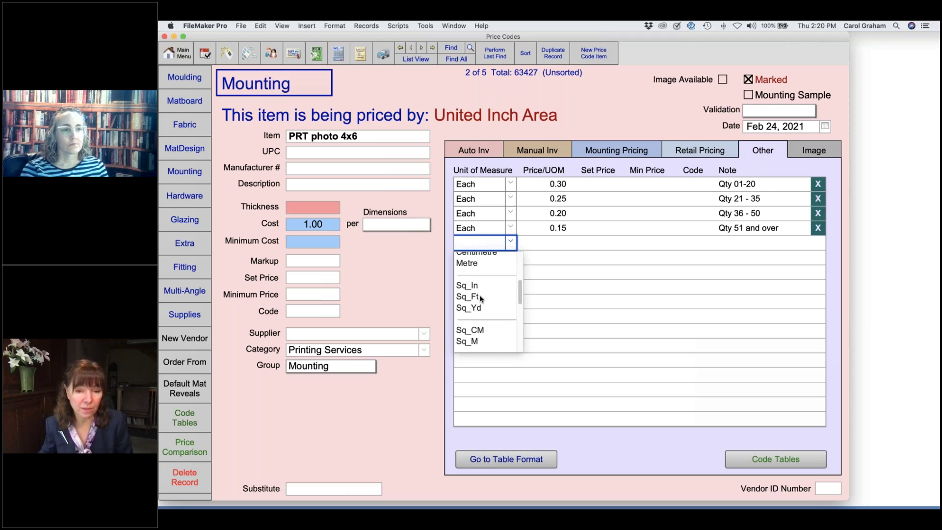
# - Add Artist and Preferred between separator lines to the note choices of the Other pricing, and check the updated list
pyautogui.click(759, 242)
pyautogui.click(759, 242)
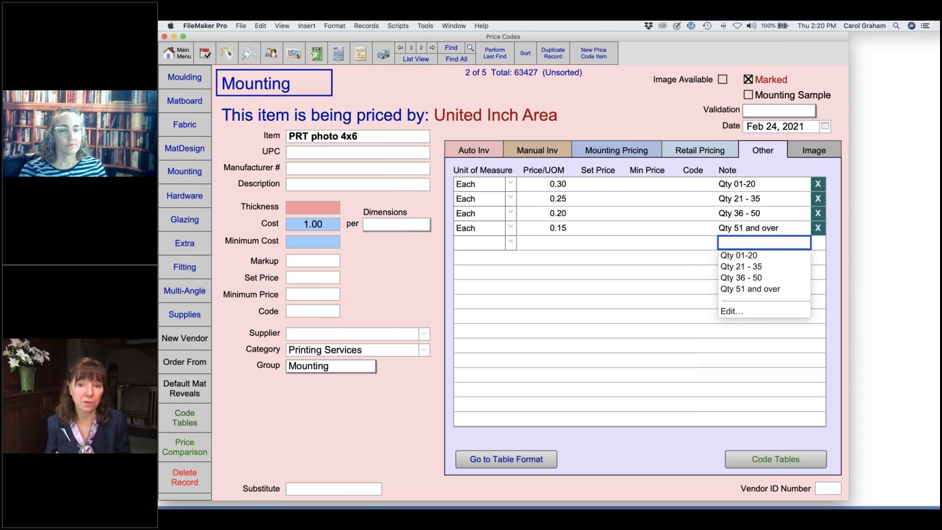
pyautogui.click(730, 311)
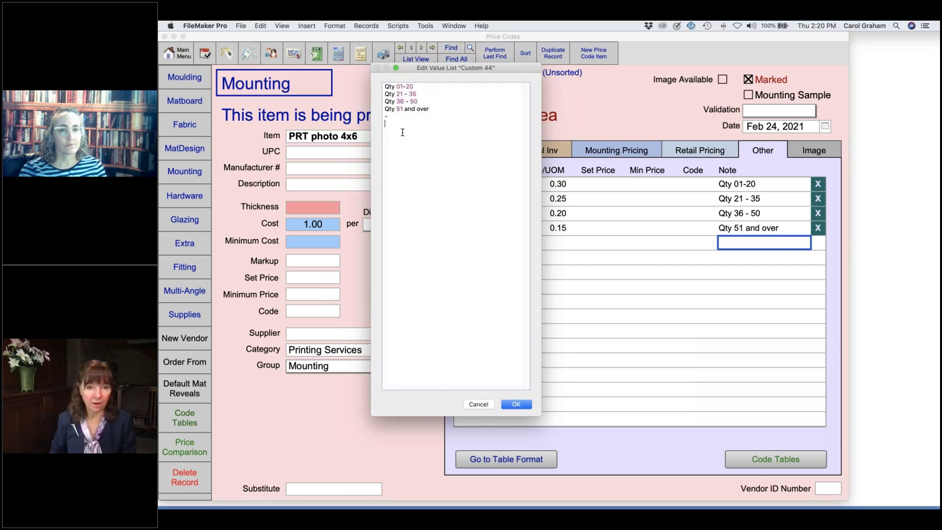
pyautogui.press('Return')
pyautogui.write('Artist ')
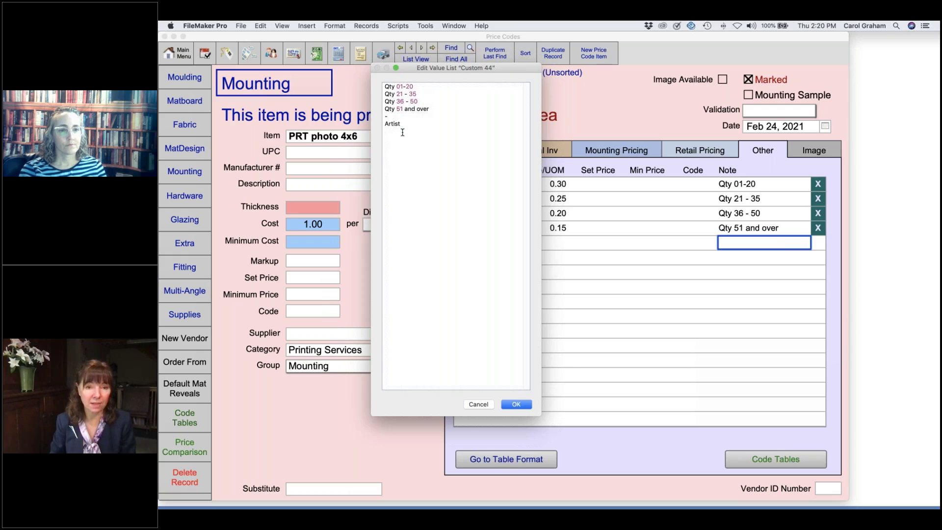
pyautogui.write('Preferred')
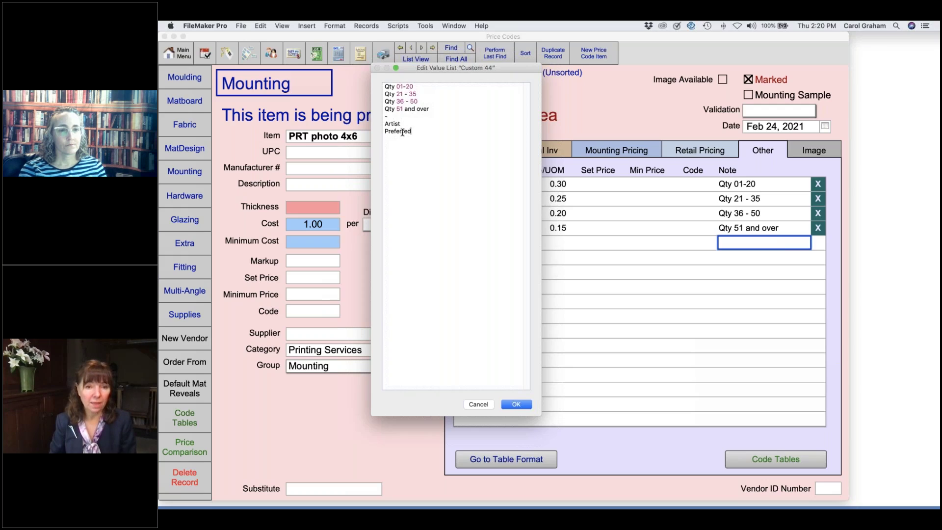
pyautogui.press('Return')
pyautogui.write('-')
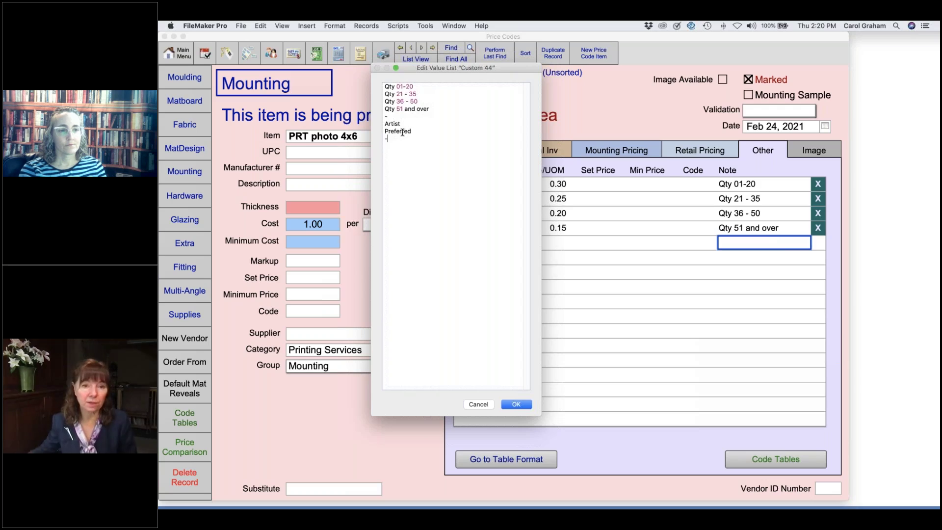
pyautogui.click(516, 404)
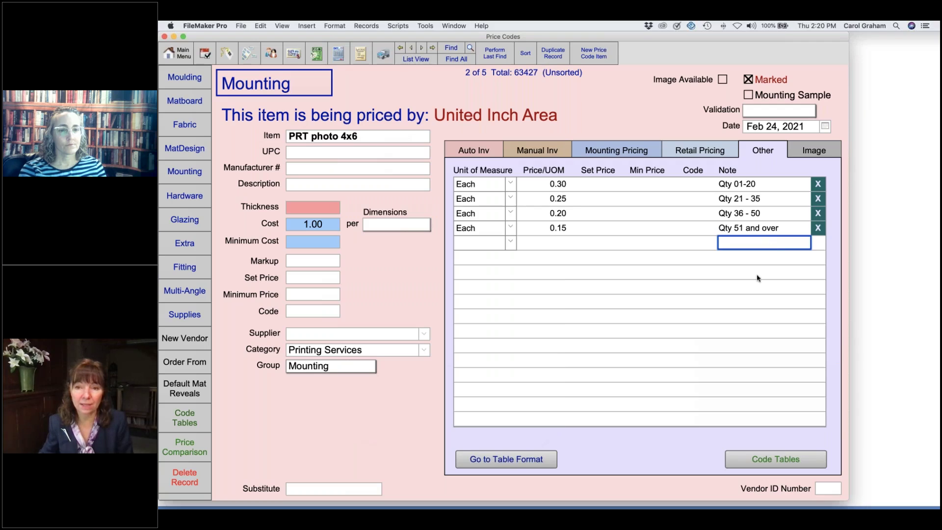
pyautogui.click(763, 243)
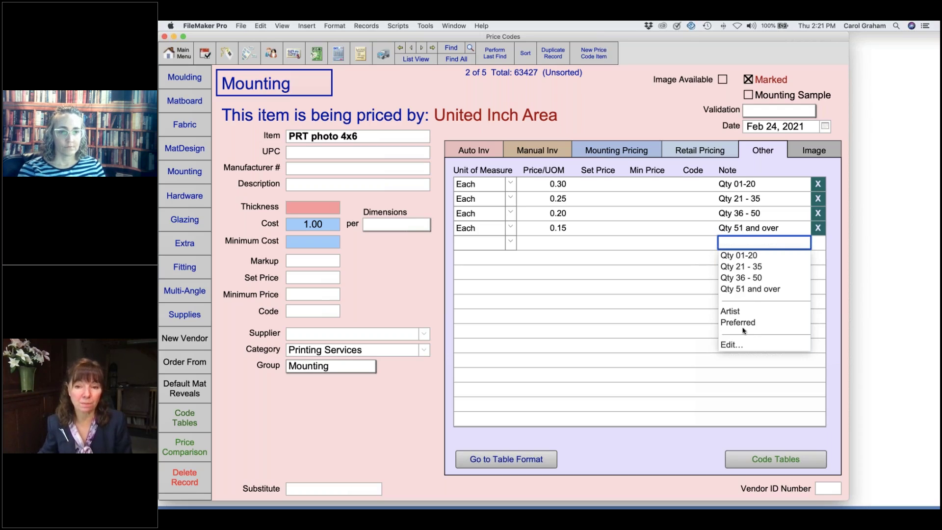
pyautogui.click(656, 336)
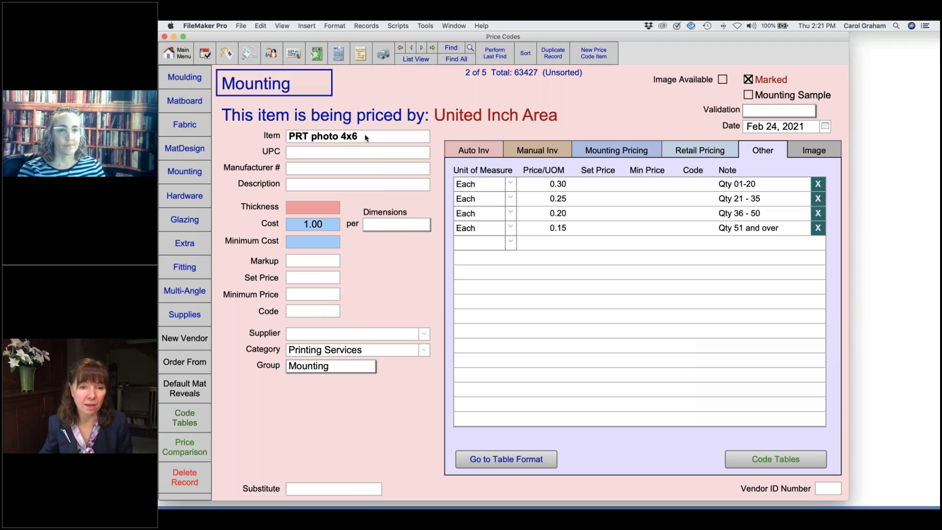
# - Open the PRT photo 5x7 record from the list of found price codes and show its Other pricing
pyautogui.click(416, 59)
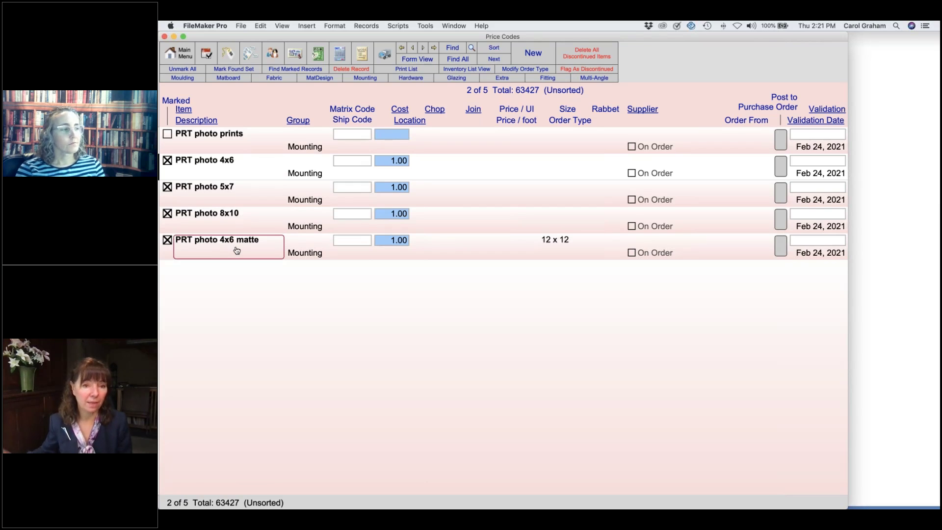
pyautogui.click(241, 196)
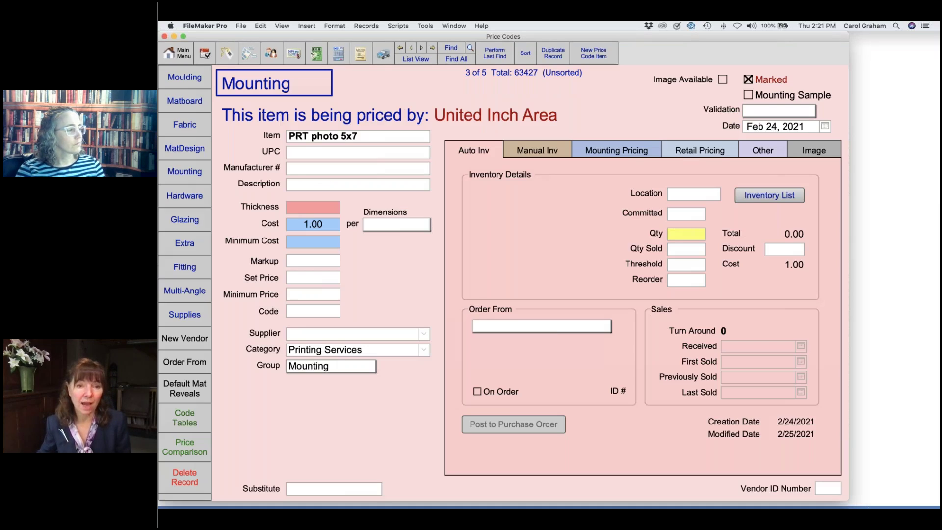
pyautogui.click(755, 151)
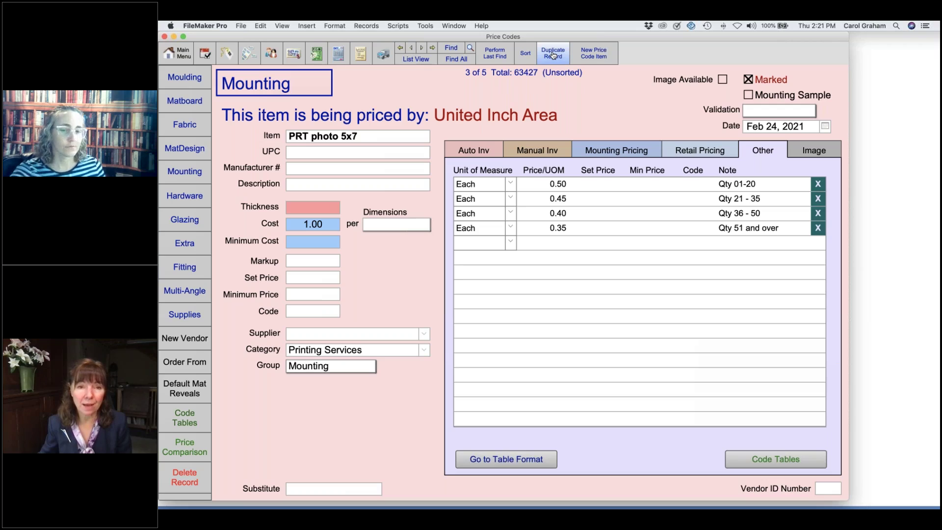
# - Duplicate the PRT photo 5x7 record and name the copy PRT photo 5x7 matte
pyautogui.click(372, 136)
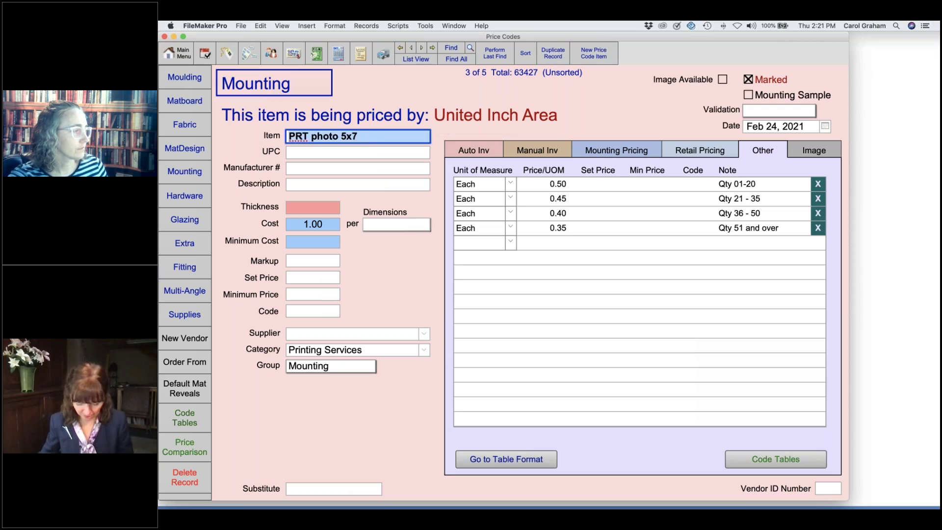
pyautogui.click(528, 70)
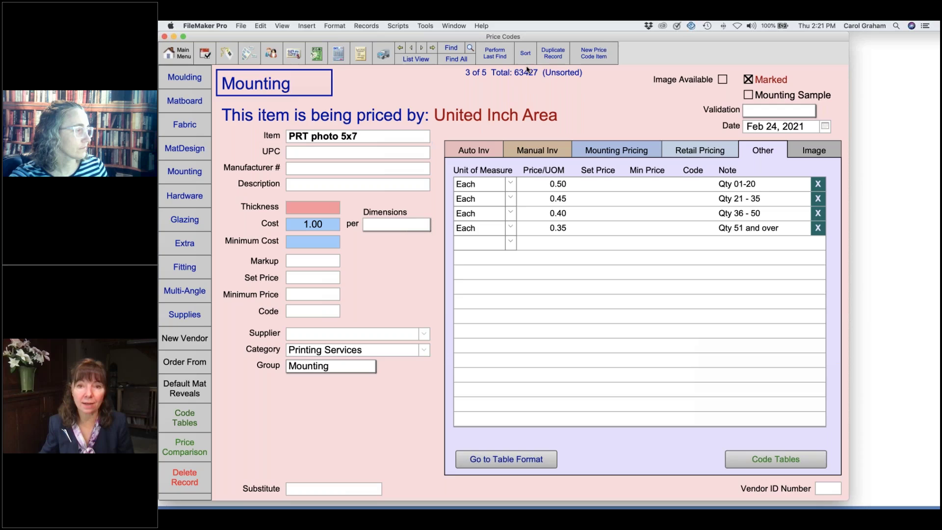
pyautogui.click(552, 55)
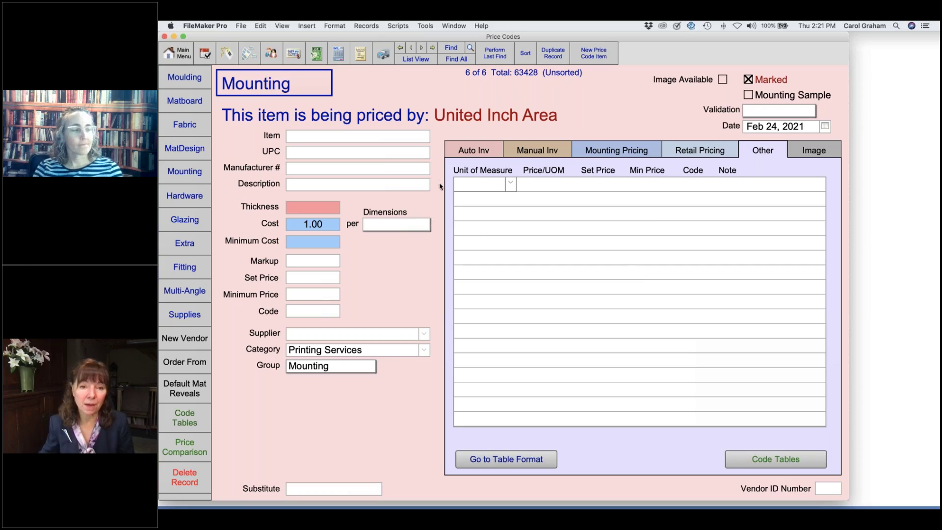
pyautogui.click(336, 138)
pyautogui.write('PRT photo 5x7')
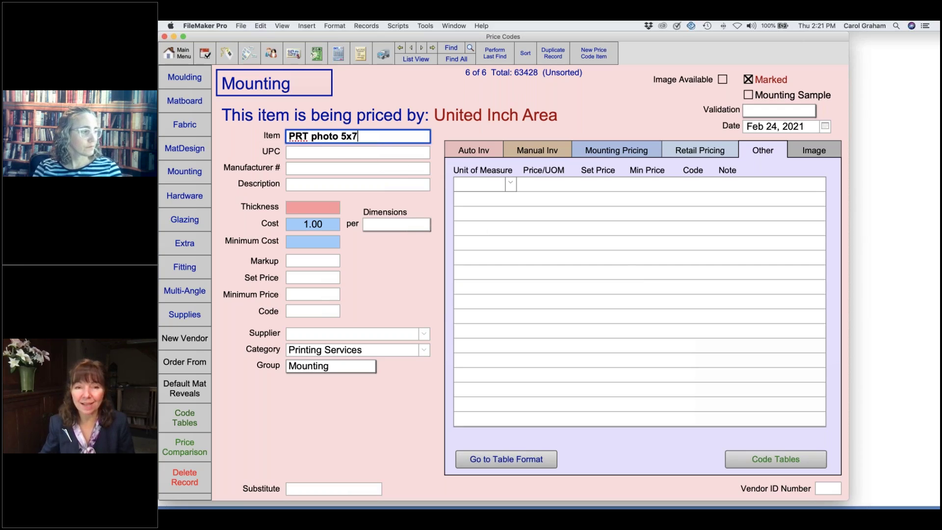
pyautogui.write('matte')
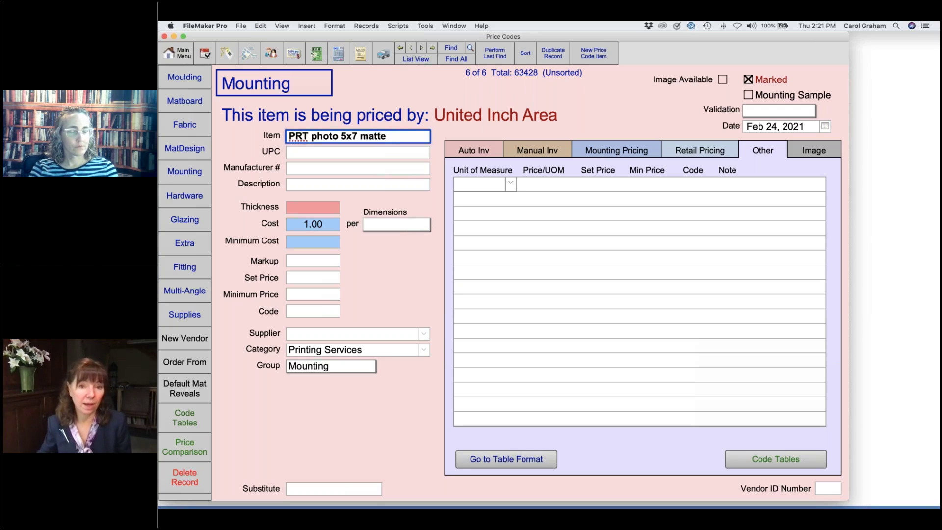
pyautogui.click(584, 104)
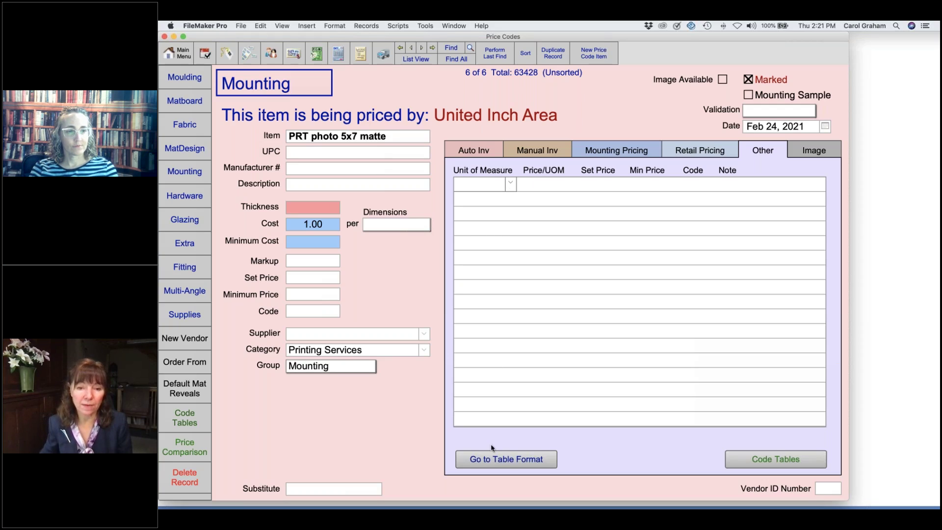
# - Open the price units in table format and find the rows for the item PRT photo 5x7
pyautogui.click(520, 460)
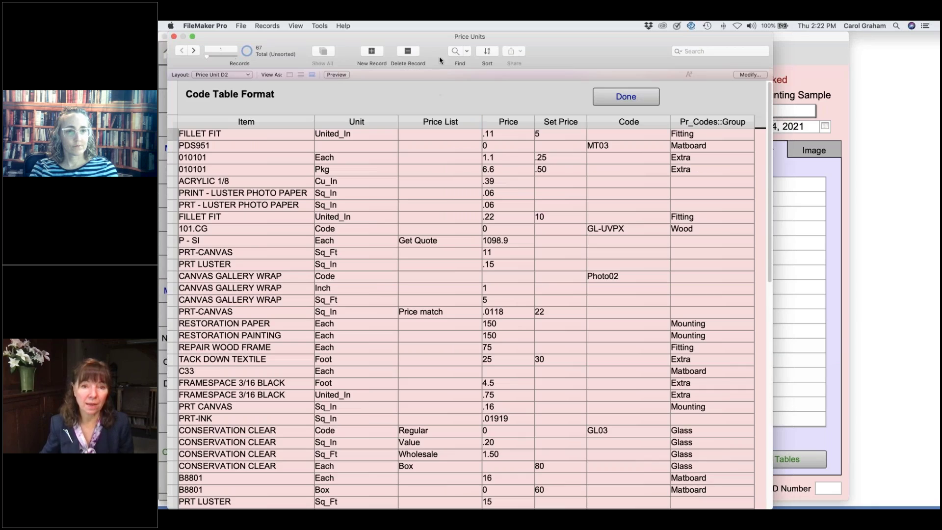
pyautogui.click(456, 51)
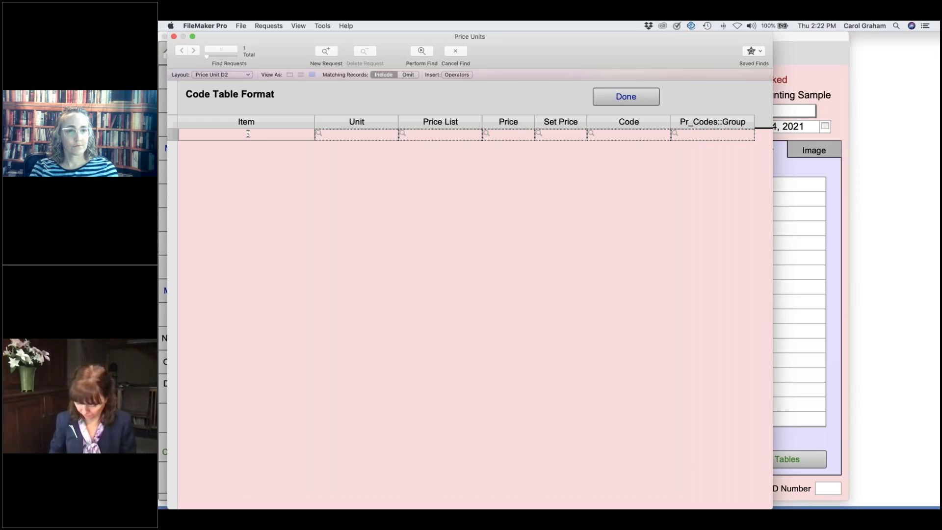
pyautogui.write('PRt')
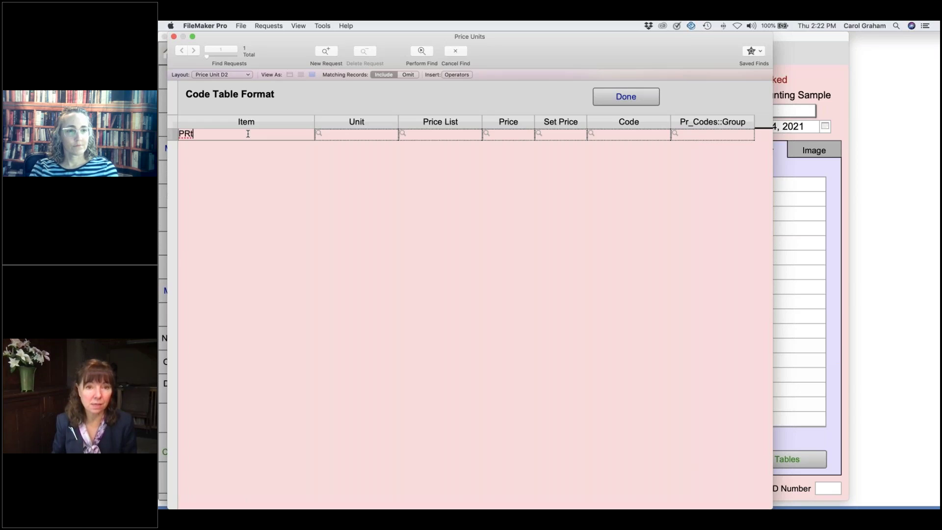
pyautogui.press('BackSpace')
pyautogui.write('T')
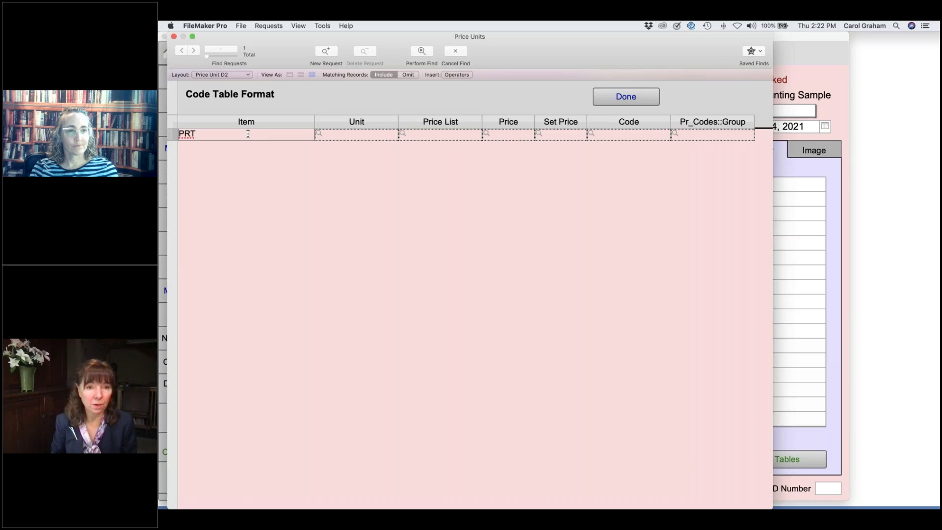
pyautogui.write(' photo 5x7')
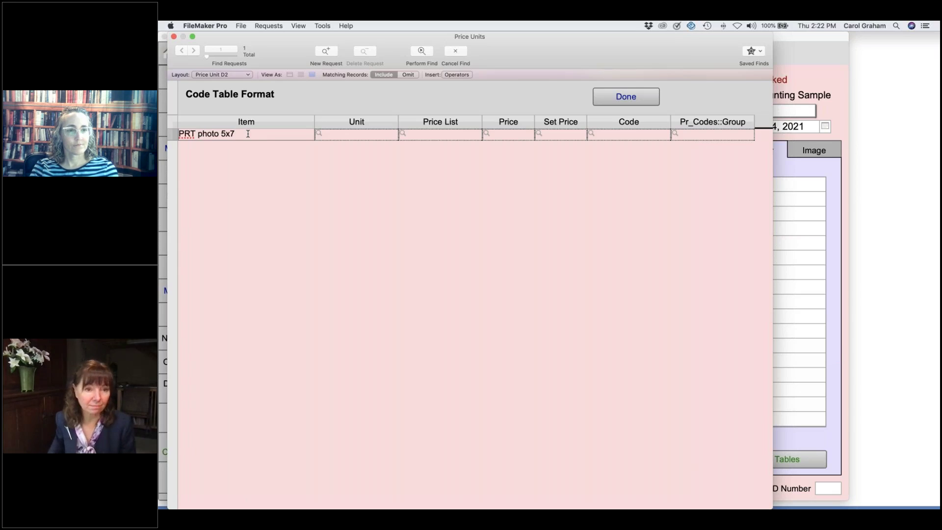
pyautogui.press('Return')
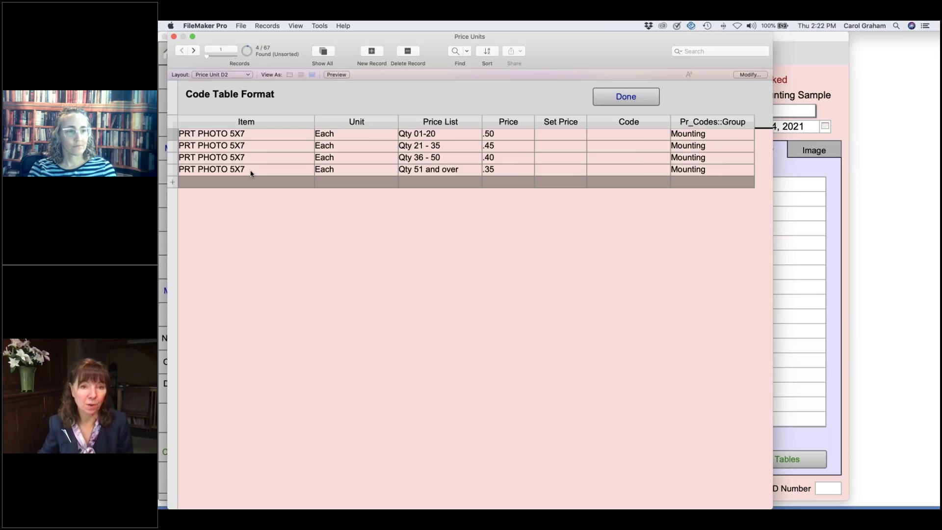
# - Duplicate the Qty 01-20 row of PRT PHOTO 5X7 and add Matte to the copy's item name
pyautogui.click(358, 135)
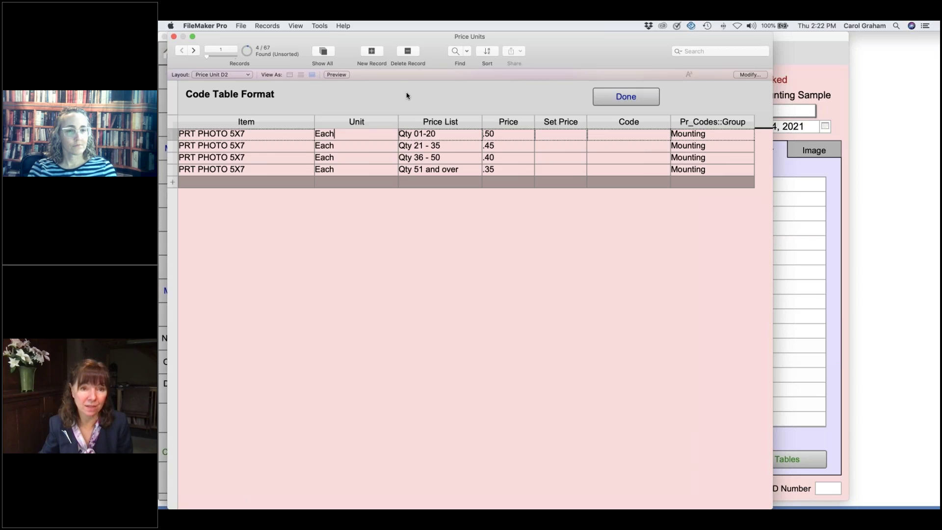
pyautogui.click(268, 26)
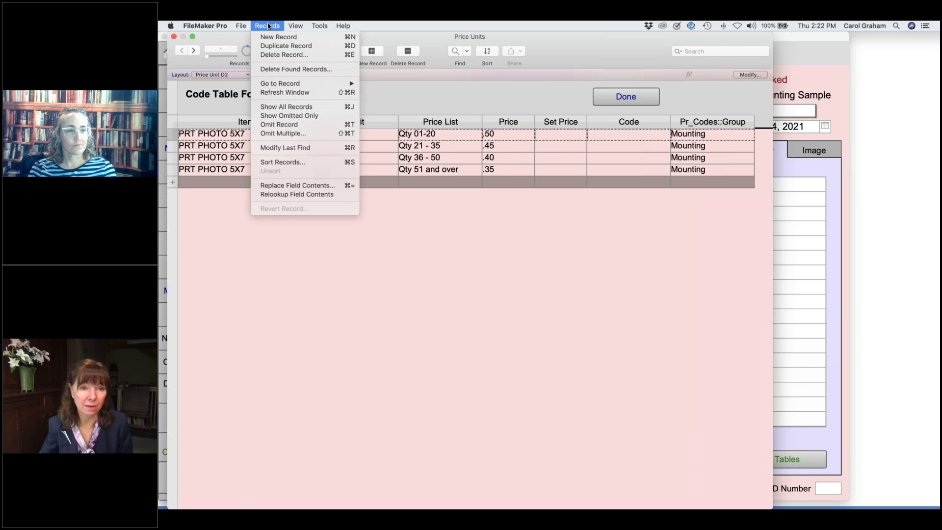
pyautogui.click(279, 47)
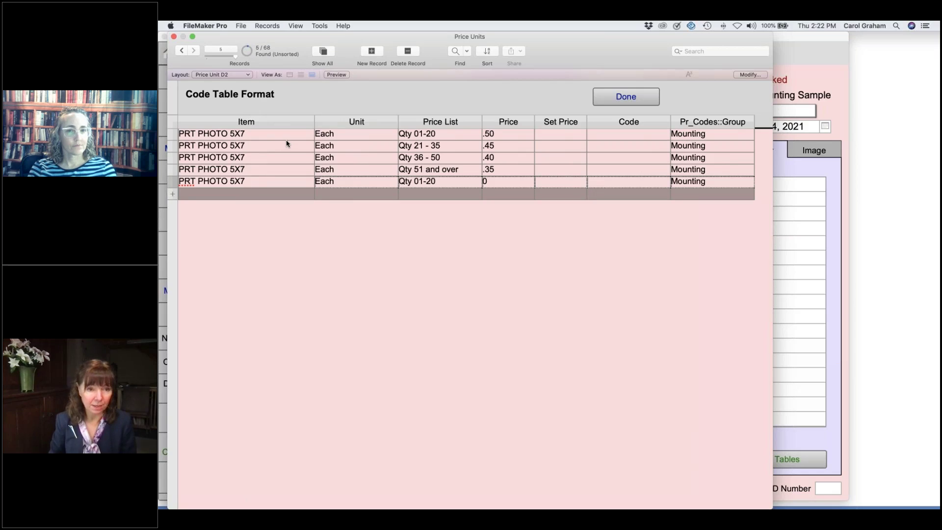
pyautogui.write('Matte')
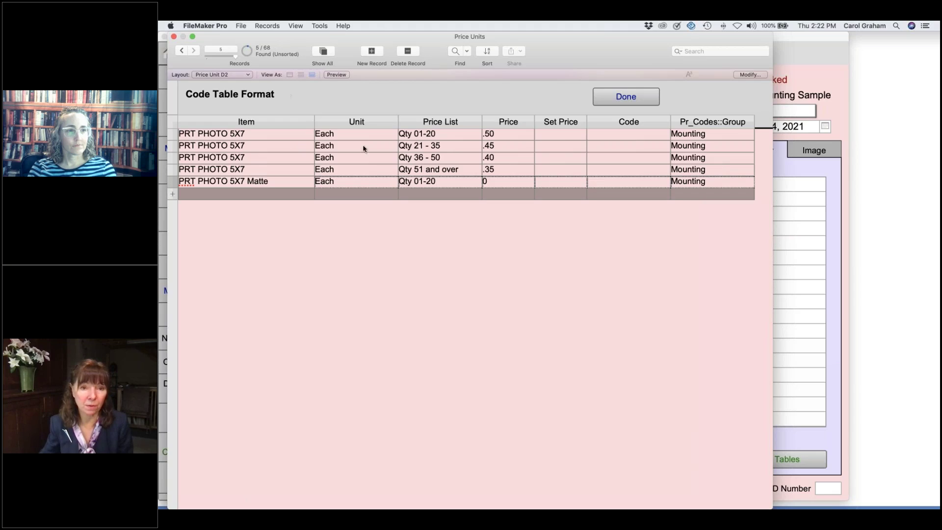
# - Duplicate the Qty 21 - 35 row of PRT PHOTO 5X7 and add Matte to the copy's item name
pyautogui.click(444, 145)
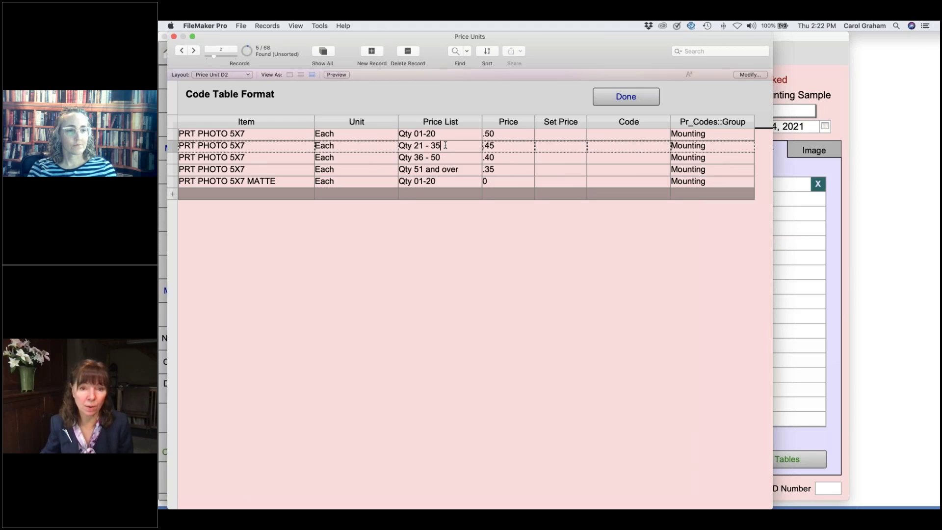
pyautogui.click(267, 25)
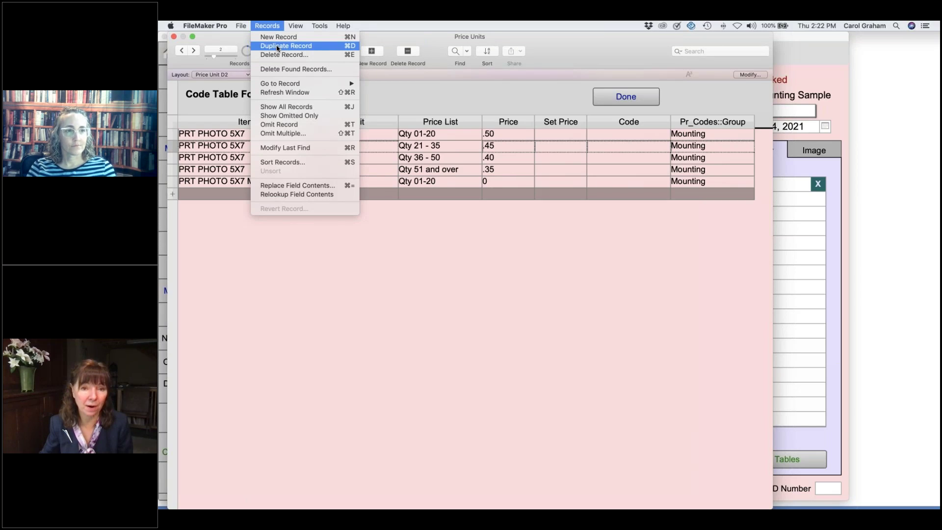
pyautogui.click(277, 46)
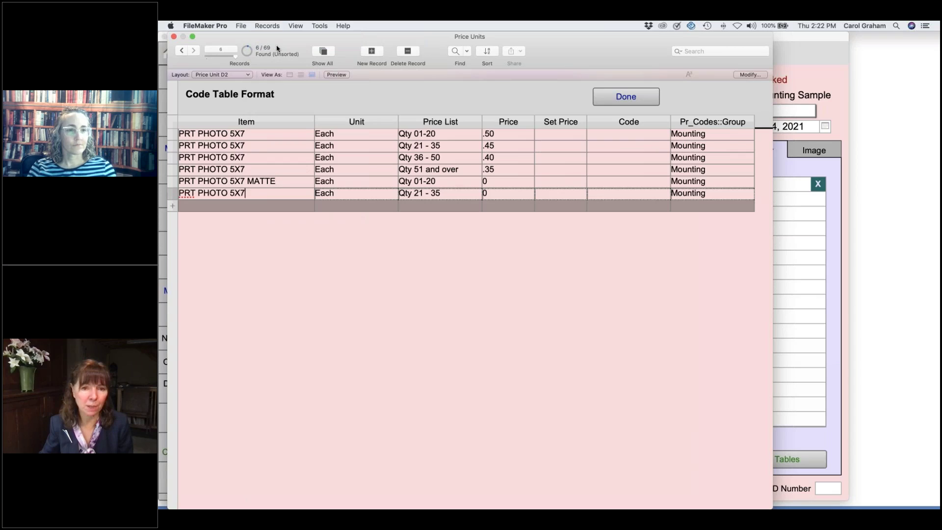
pyautogui.write('Matte')
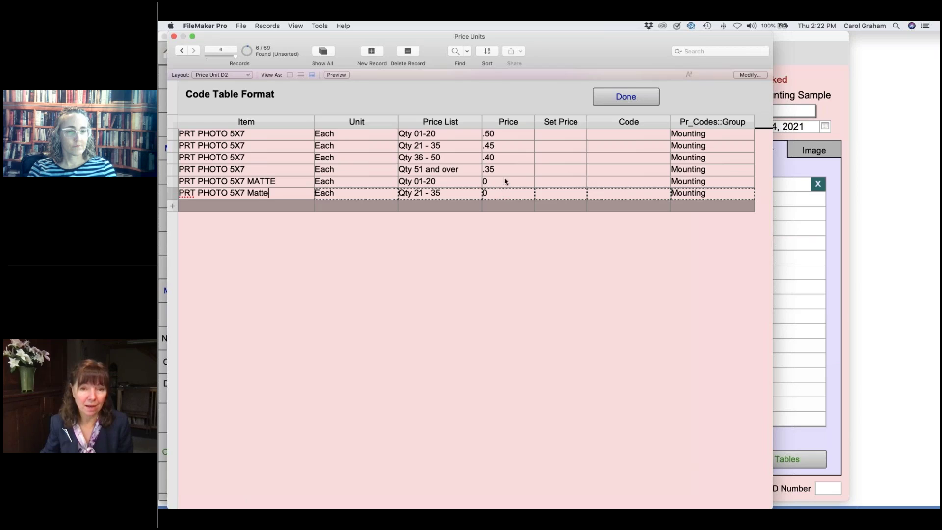
# - Copy the original prices to the matte rows, .50 for Qty 01-20 and .45 for Qty 21 - 35, and return to the record
pyautogui.click(503, 132)
pyautogui.tripleClick(491, 136)
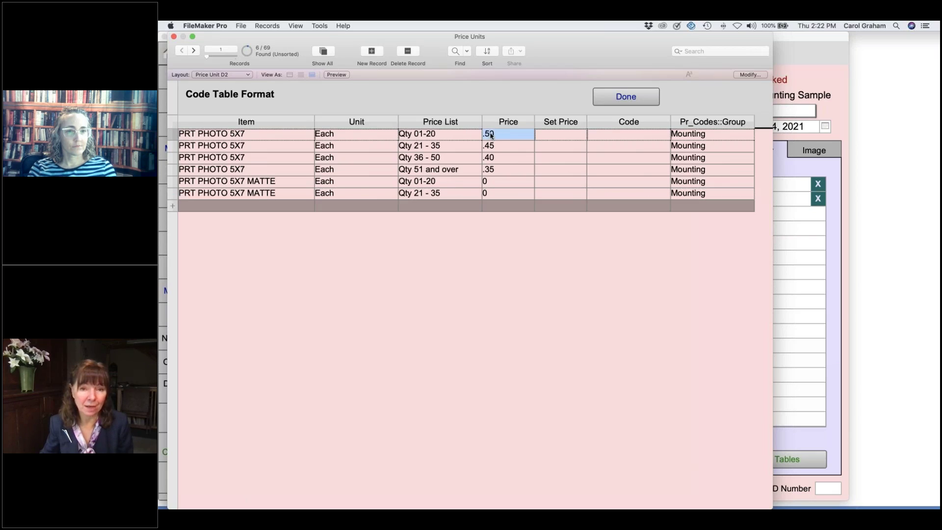
pyautogui.moveTo(491, 133); pyautogui.dragTo(486, 182)
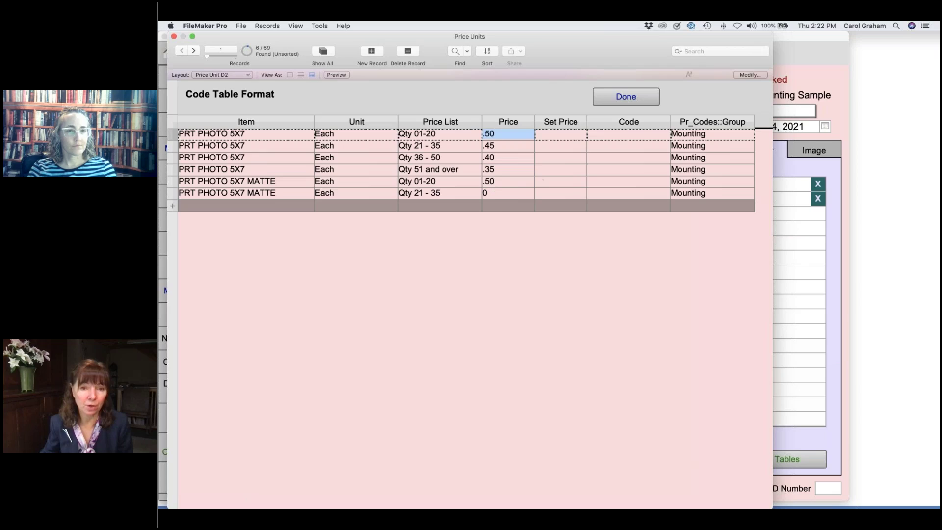
pyautogui.tripleClick(499, 146)
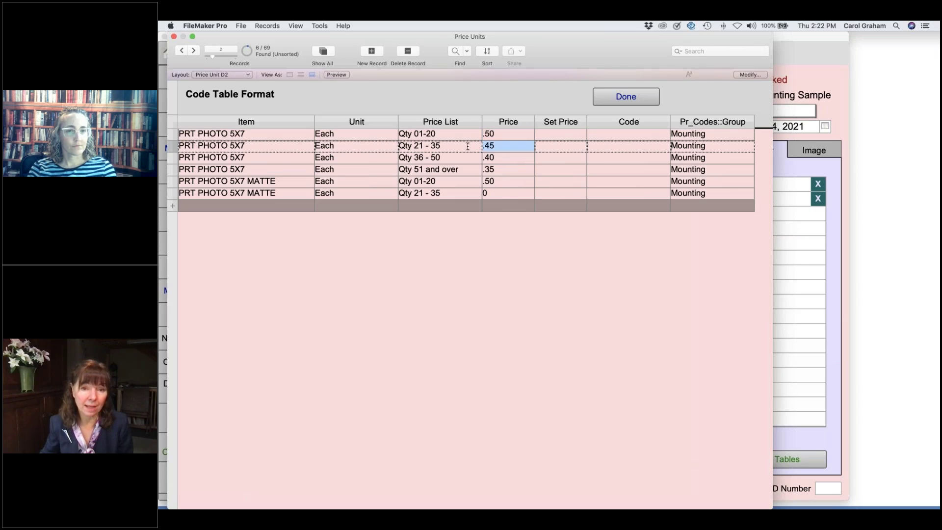
pyautogui.moveTo(492, 146); pyautogui.dragTo(488, 196)
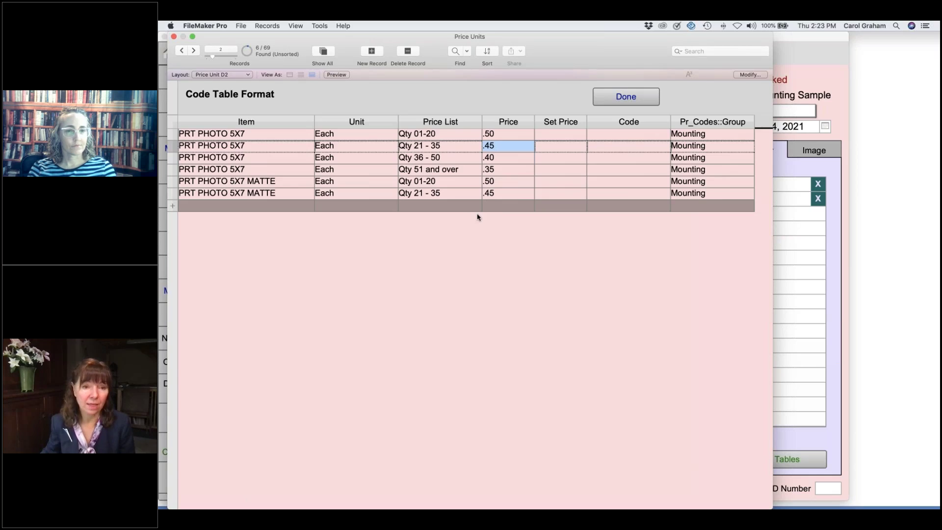
pyautogui.click(628, 97)
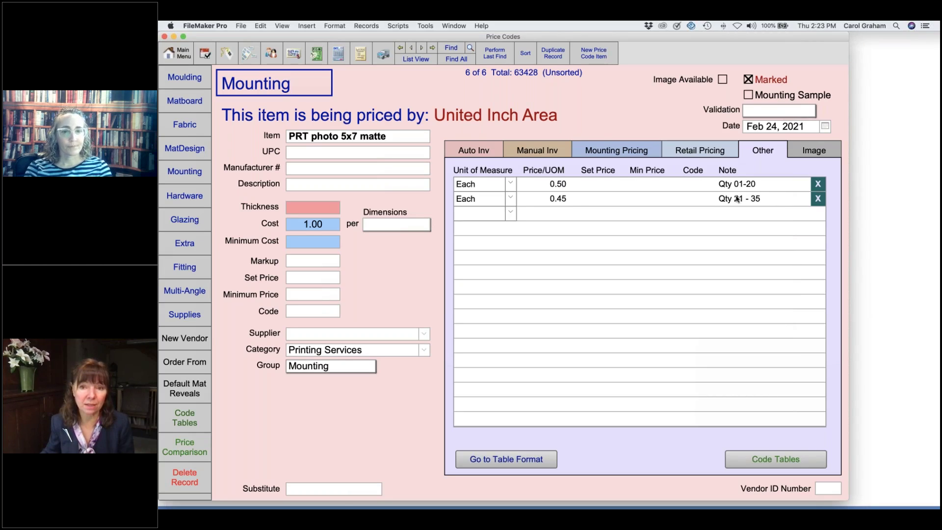
pyautogui.click(550, 458)
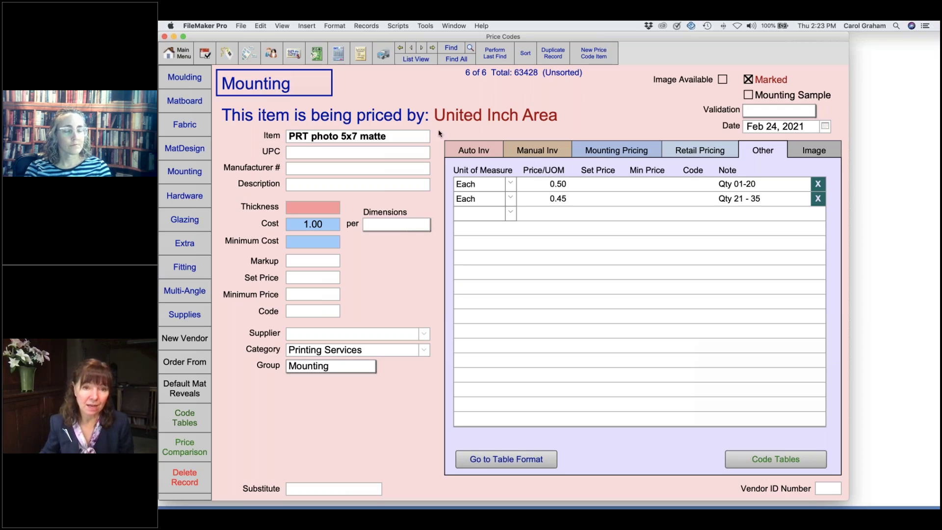
# - Change the record's item name to PRT photo 5x7 mattee and accept the item number change
pyautogui.click(394, 137)
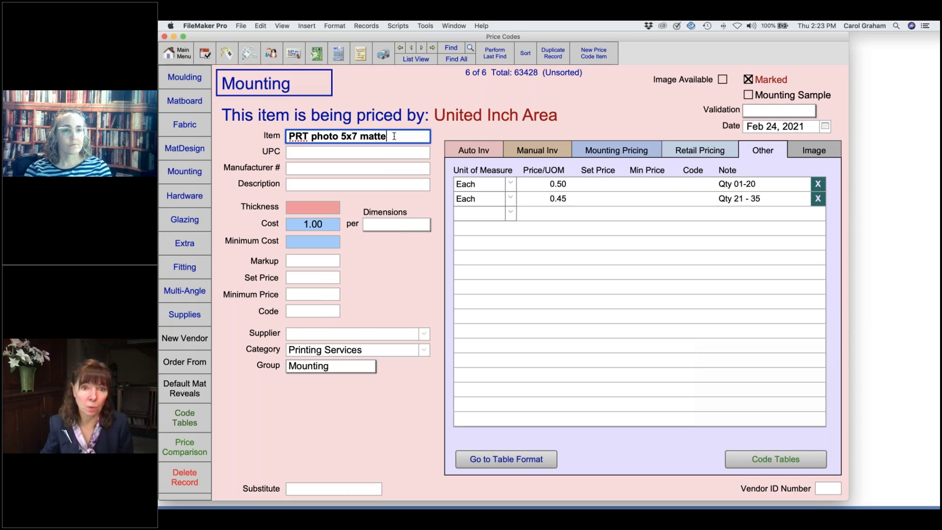
pyautogui.write('e')
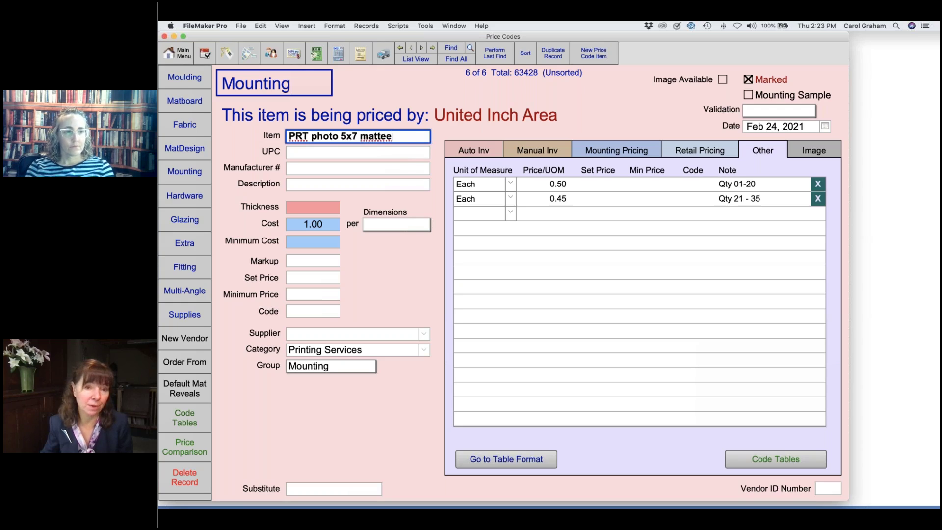
pyautogui.click(419, 84)
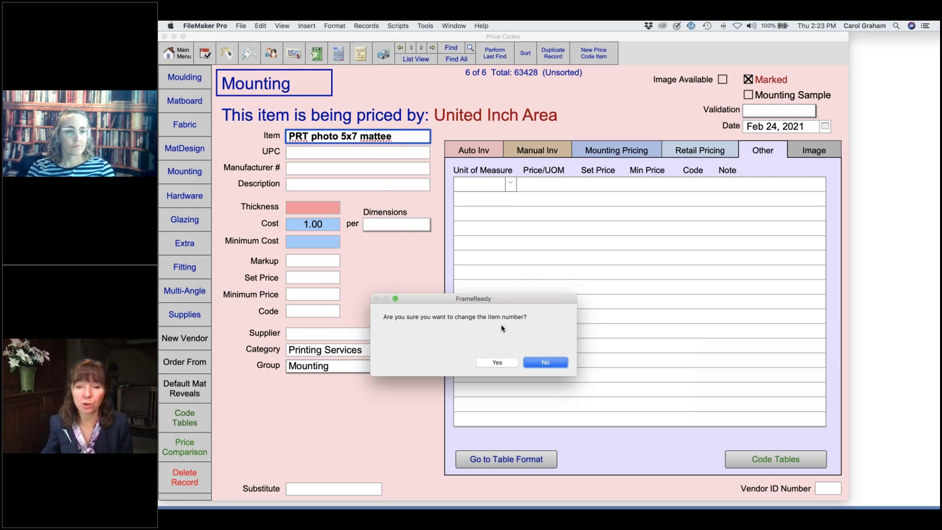
pyautogui.click(505, 362)
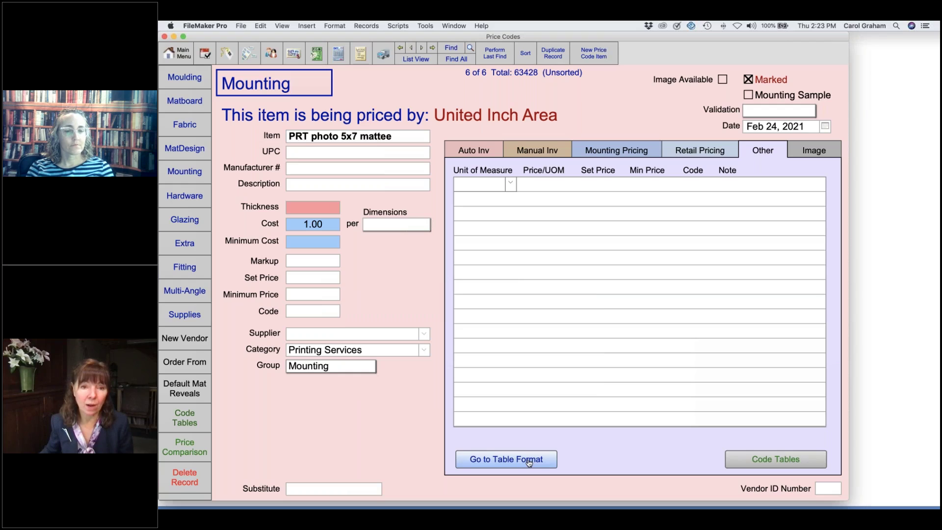
# - Search the code table format for prt photo 5x7, check the spelling of the matte item name, and return to the record
pyautogui.click(493, 454)
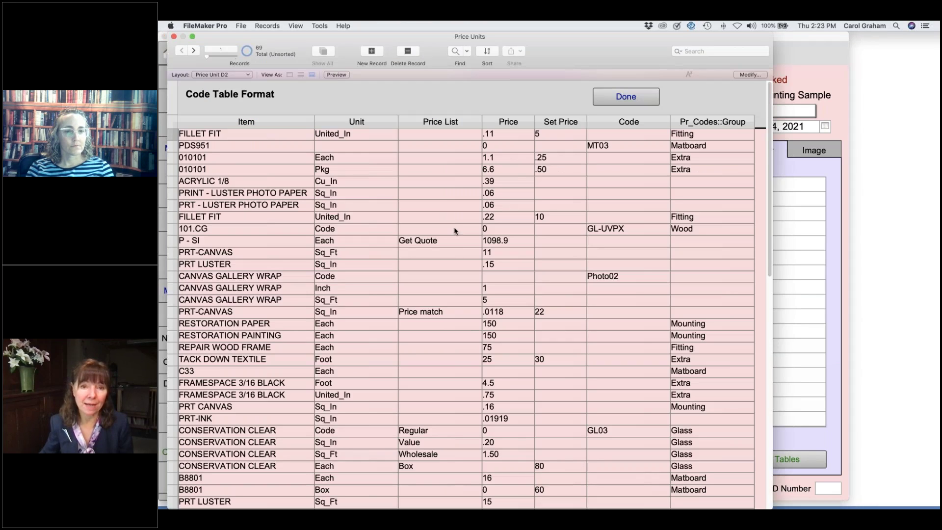
pyautogui.click(455, 52)
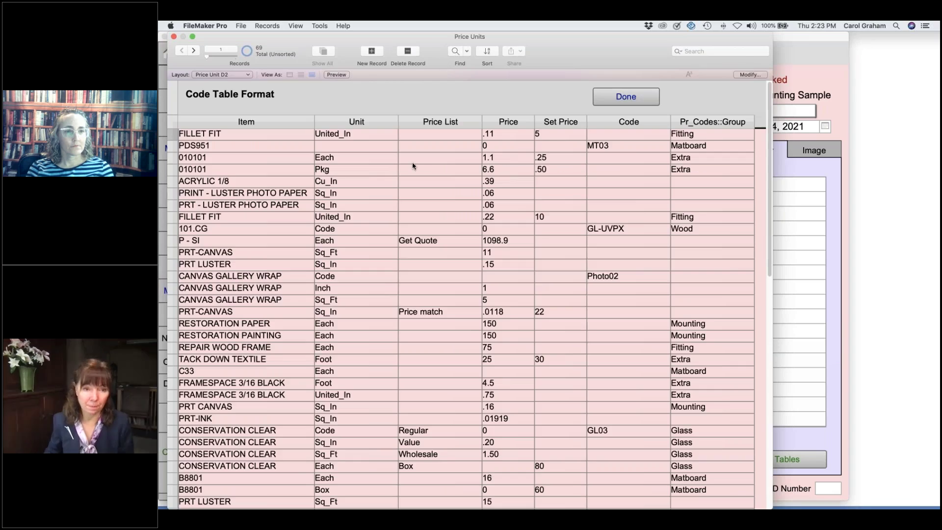
pyautogui.write('prt ph')
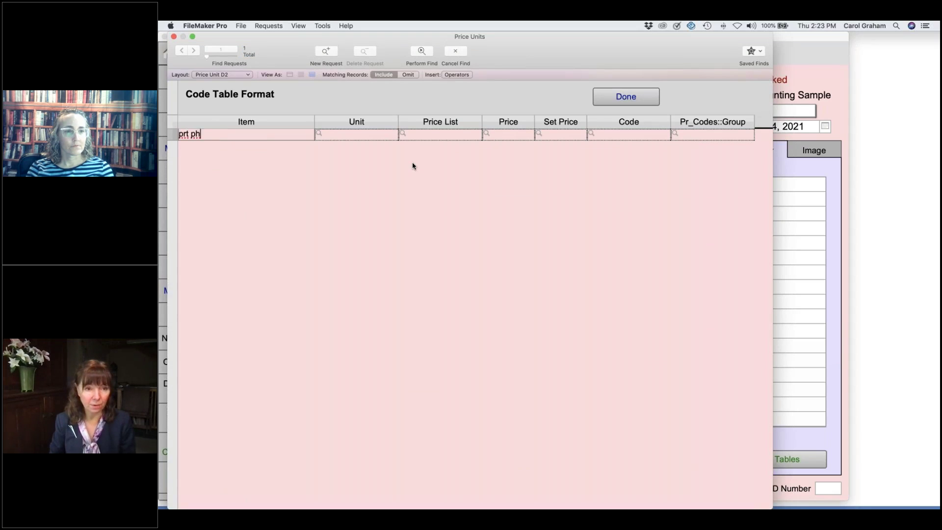
pyautogui.write('oto 5')
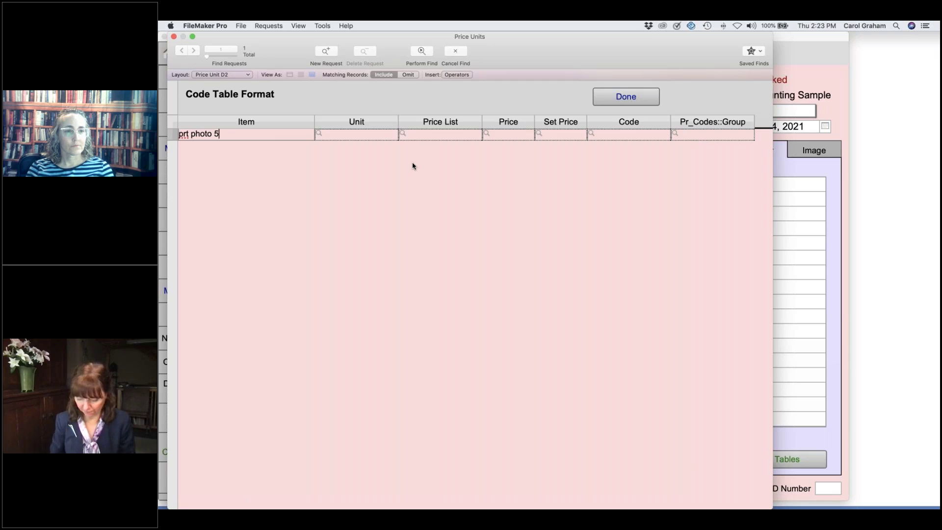
pyautogui.write('x7')
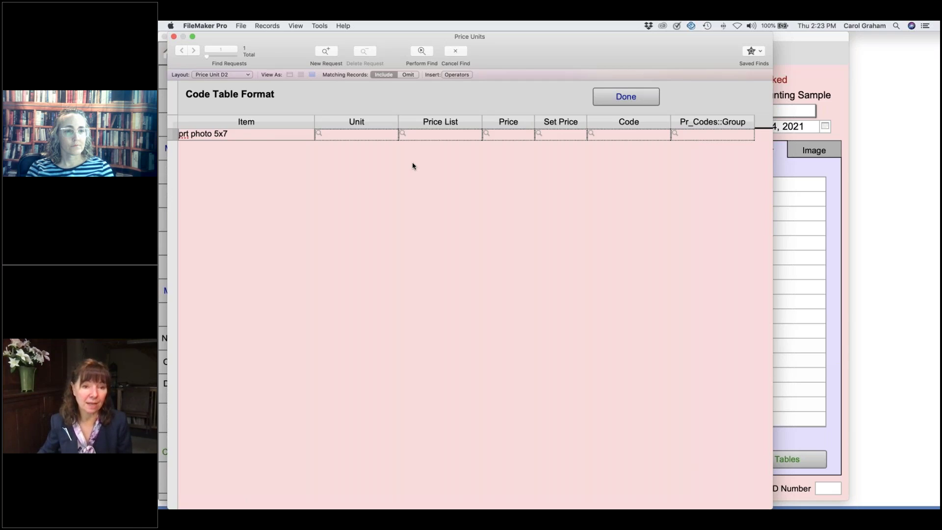
pyautogui.press('Return')
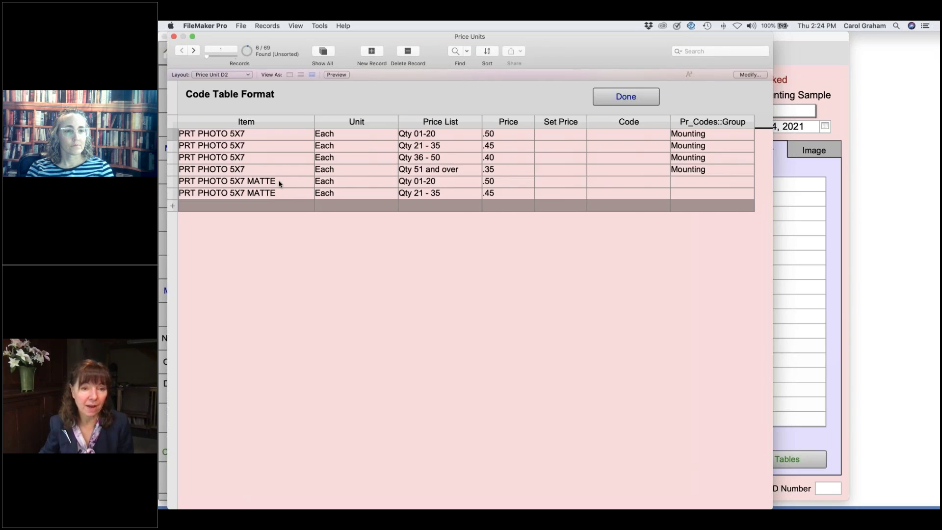
pyautogui.click(281, 182)
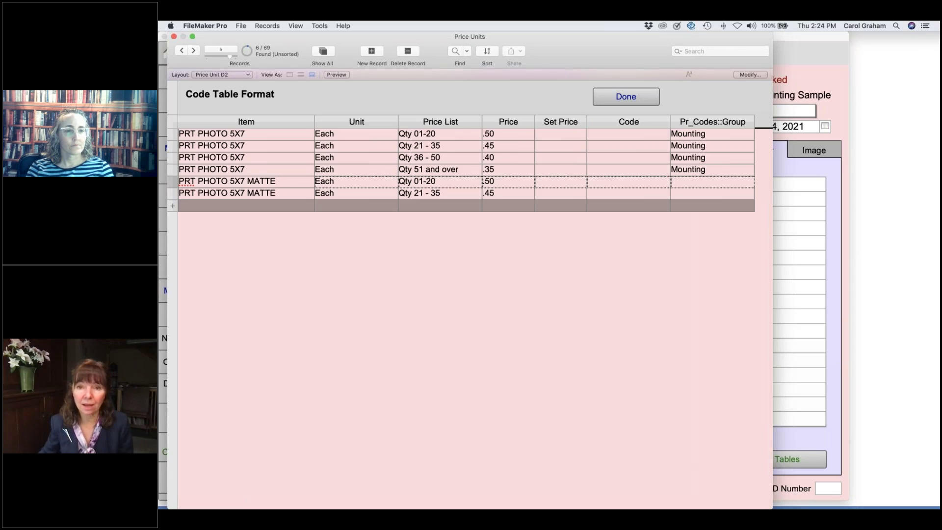
pyautogui.click(626, 97)
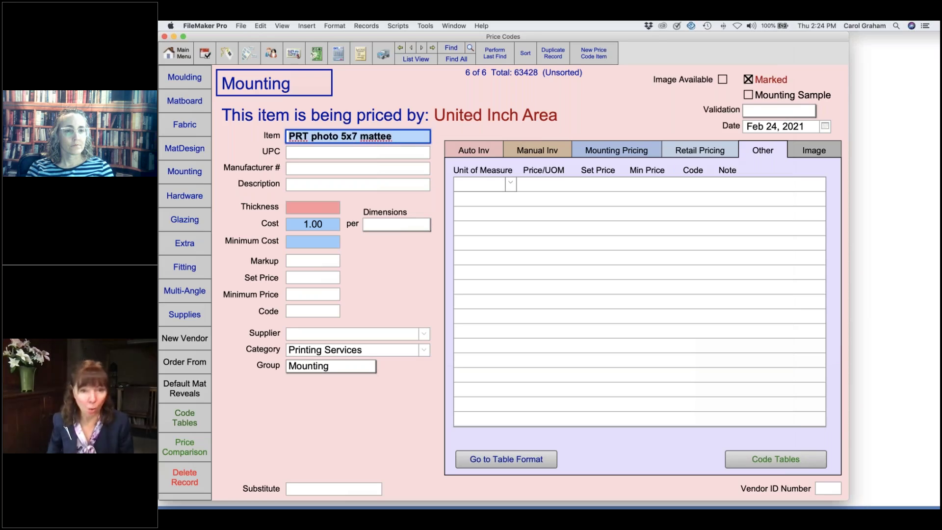
# - Correct the record's item name to PRT photo 5x7 matte and accept the item number change
pyautogui.press('Right')
pyautogui.press('BackSpace')
pyautogui.press('Tab')
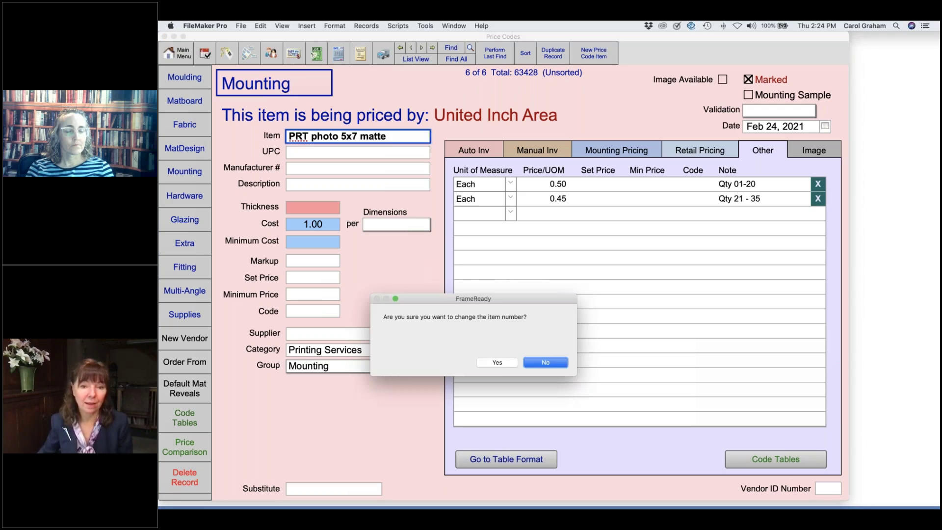
pyautogui.click(497, 362)
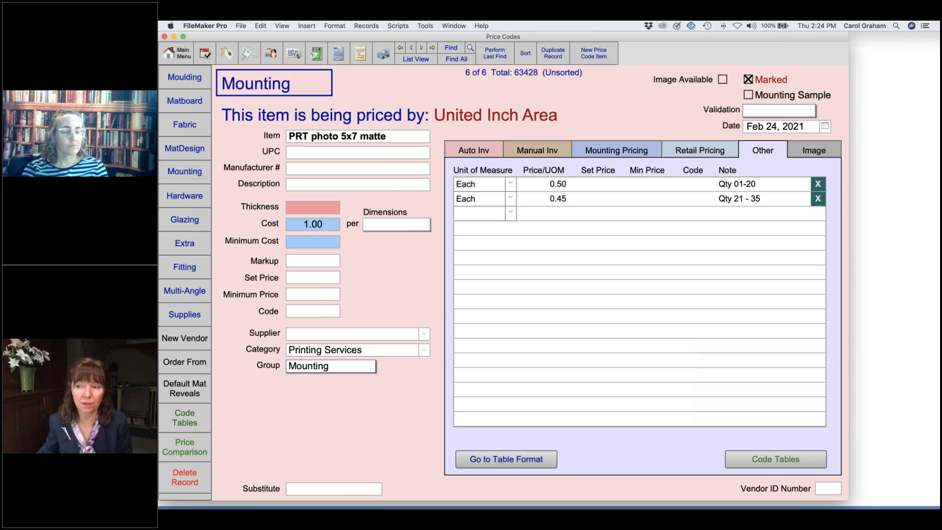
# - Open the PRT Metal record from the mounting list and show its code table PRT M01
pyautogui.click(184, 171)
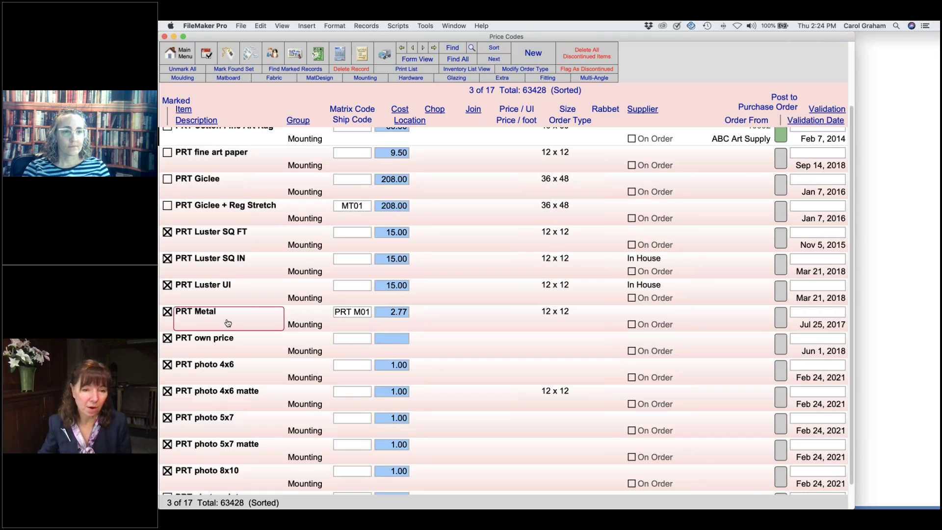
pyautogui.click(228, 322)
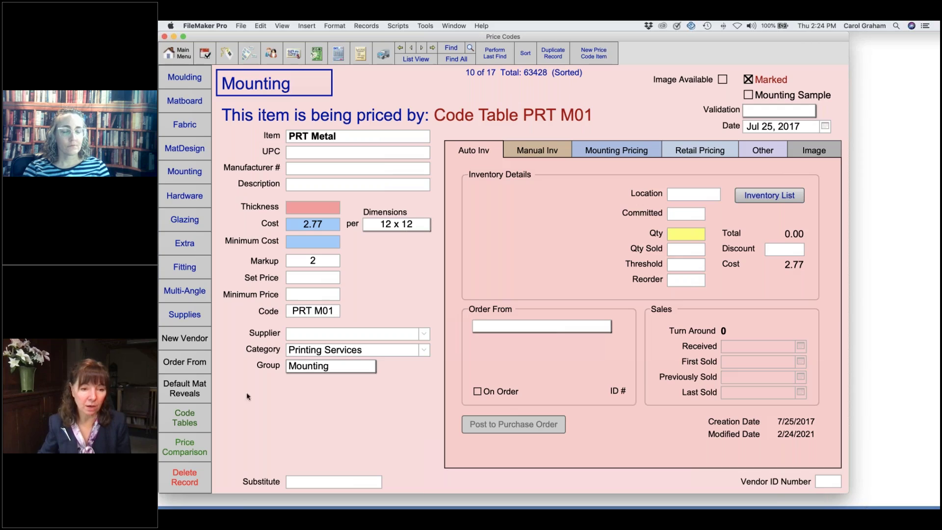
pyautogui.click(196, 420)
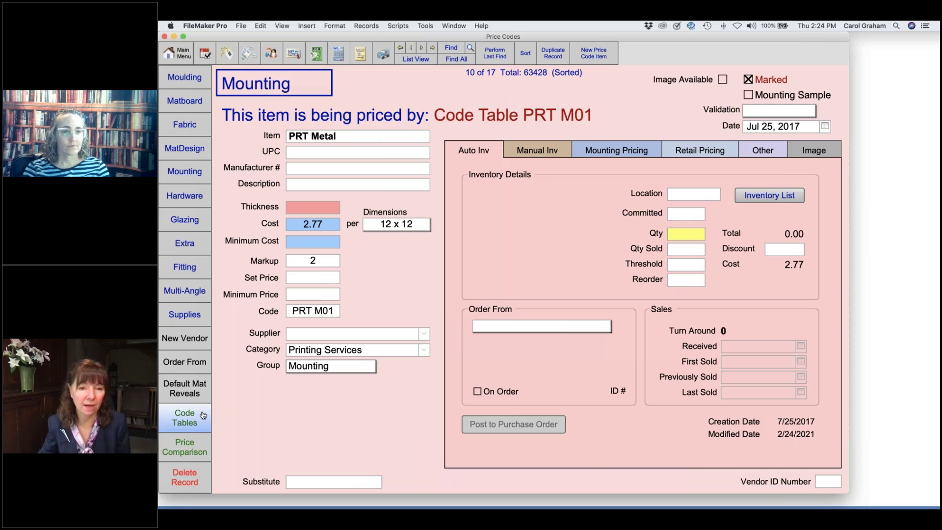
pyautogui.click(203, 415)
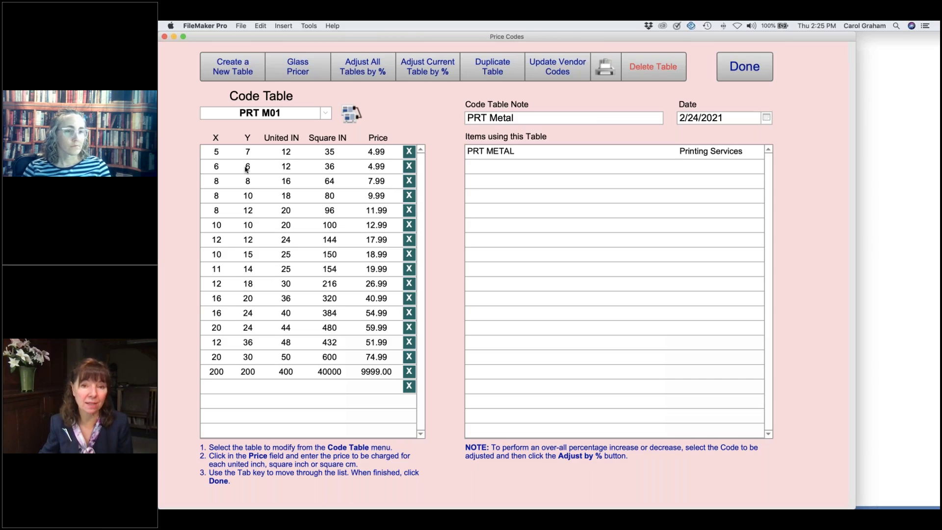
# - Duplicate the PRT M01 PRT Metal code table under the new code PRT A01
pyautogui.click(492, 68)
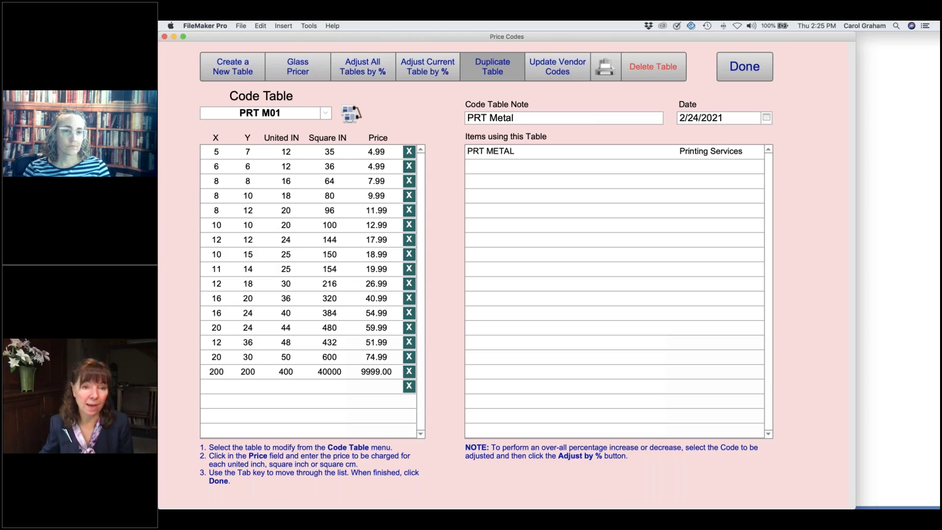
pyautogui.scroll(-15, 340, 312)
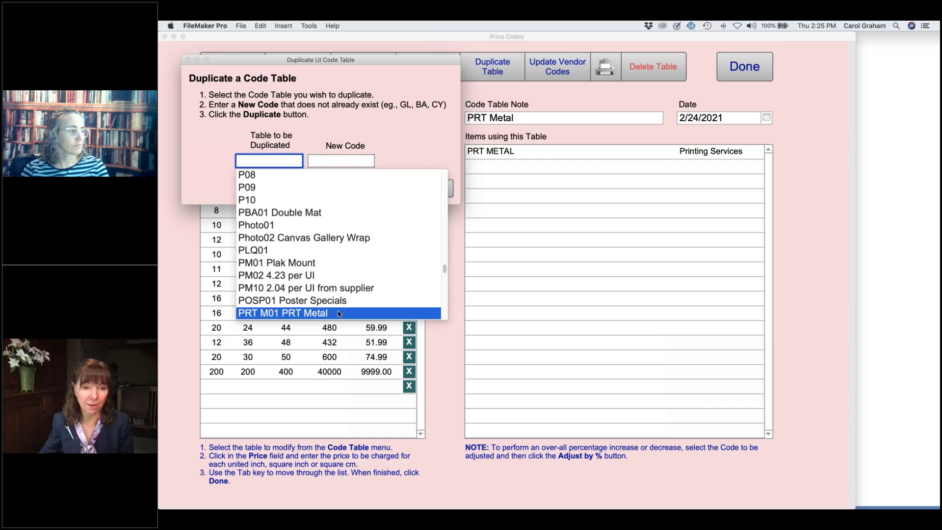
pyautogui.click(340, 313)
pyautogui.click(371, 165)
pyautogui.write('PR')
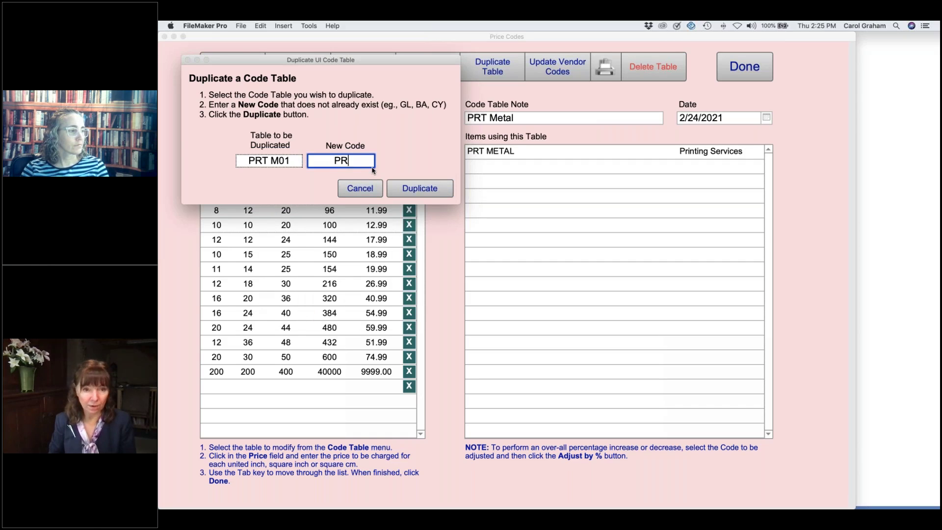
pyautogui.write('T A')
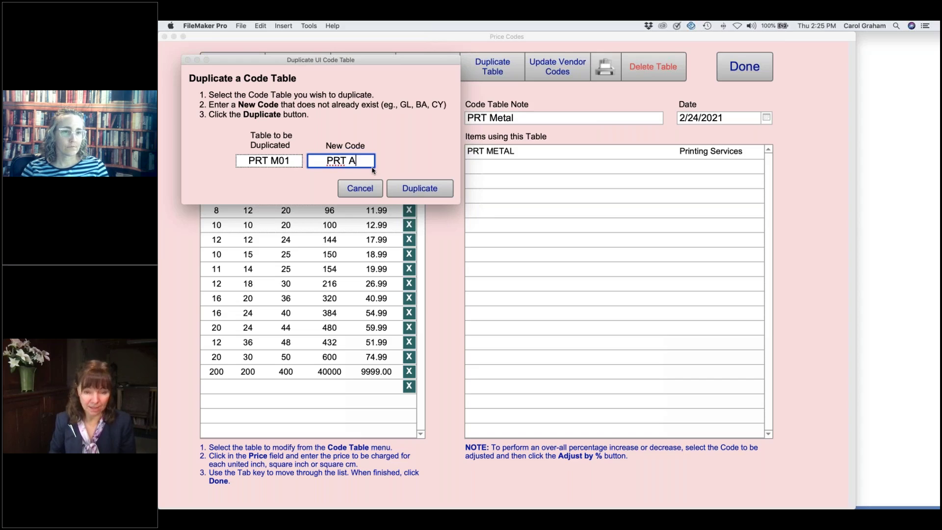
pyautogui.write('01')
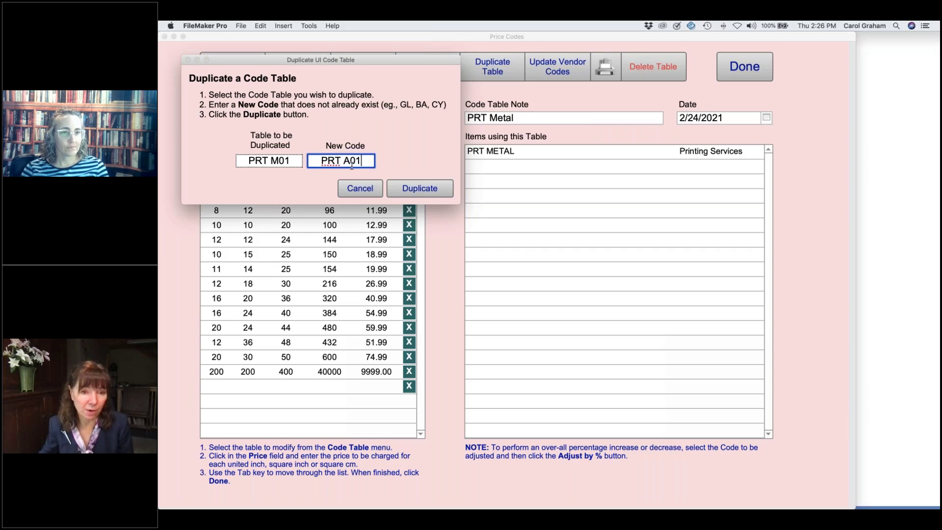
pyautogui.click(431, 191)
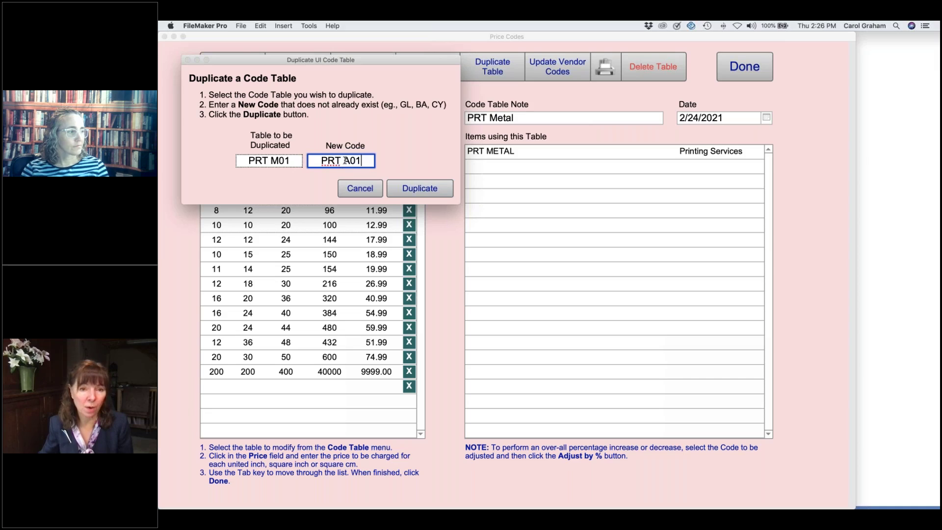
pyautogui.click(420, 191)
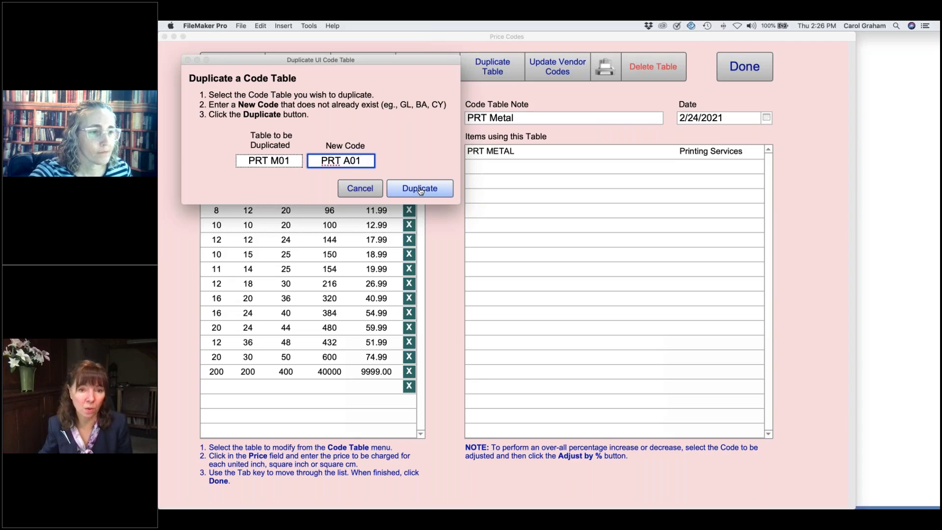
pyautogui.click(420, 191)
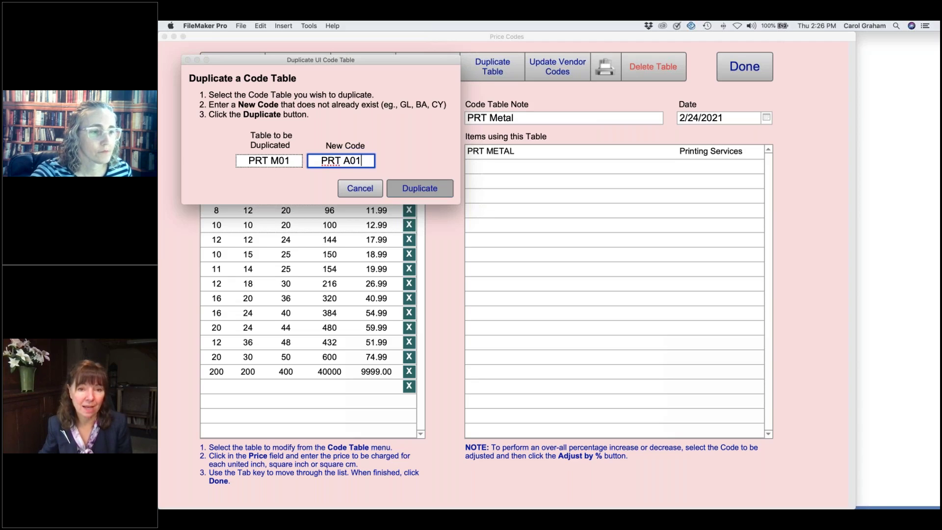
# - Change the code table note of PRT A01 to PRT Acrylic
pyautogui.click(513, 122)
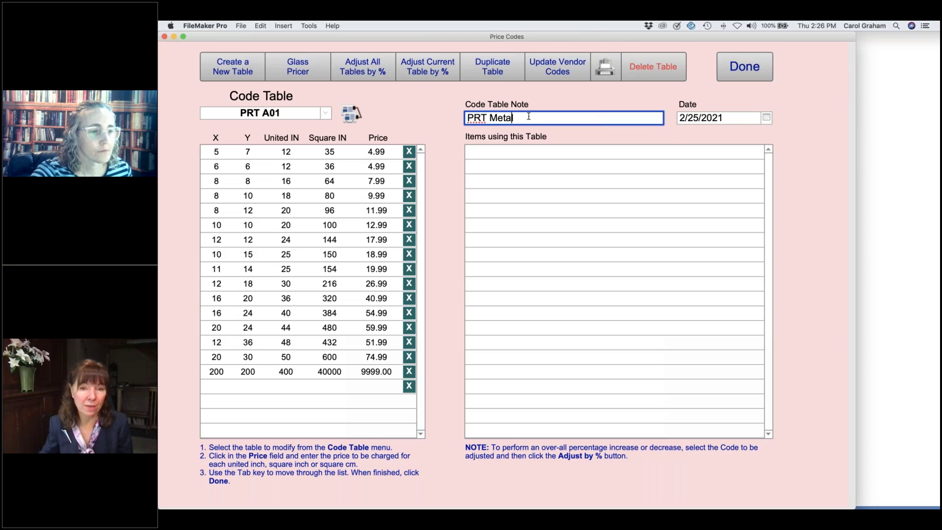
pyautogui.moveTo(515, 118); pyautogui.dragTo(491, 117)
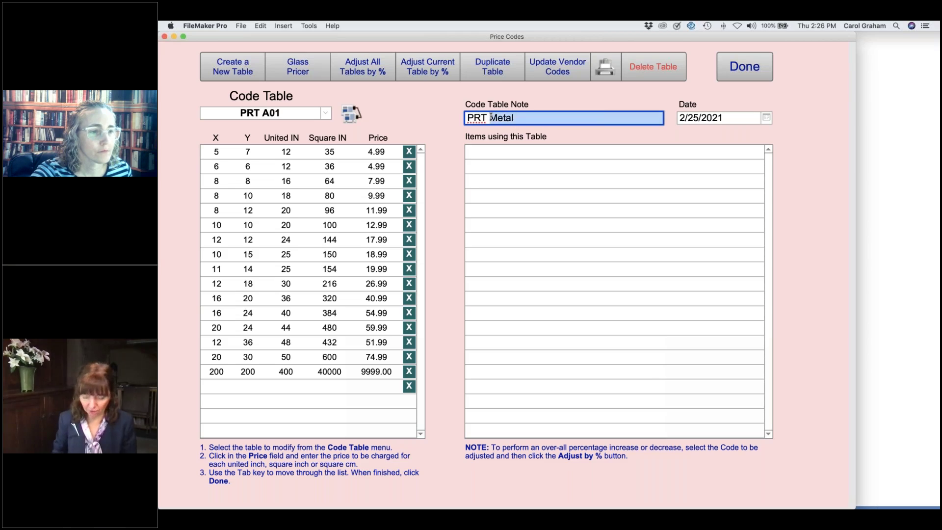
pyautogui.write('Acr')
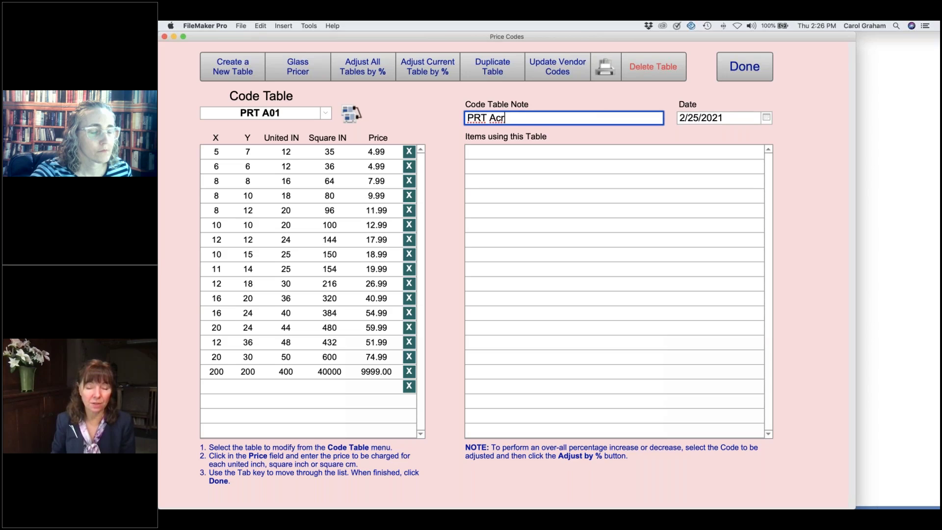
pyautogui.write('ylic')
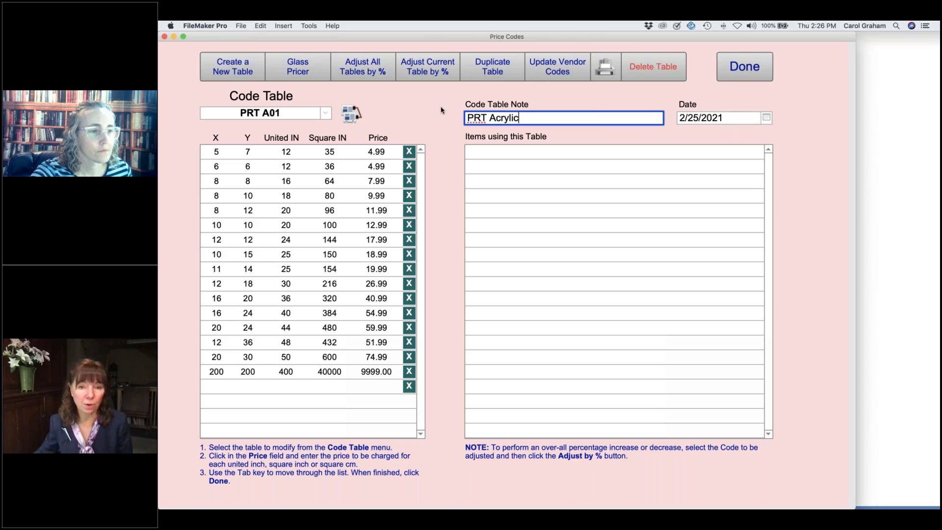
pyautogui.click(442, 110)
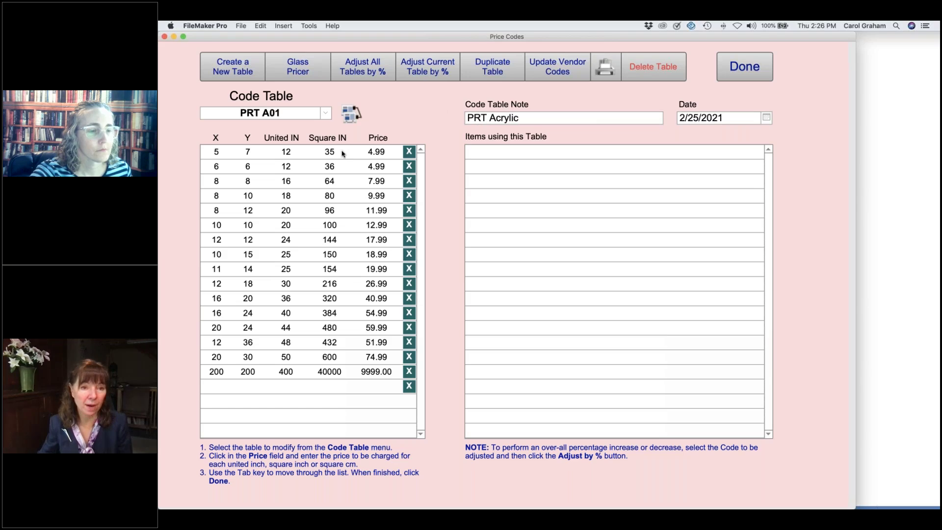
# - Increase the PRT A01 code table with a percentage entry of .05 and return to the price code record
pyautogui.click(436, 70)
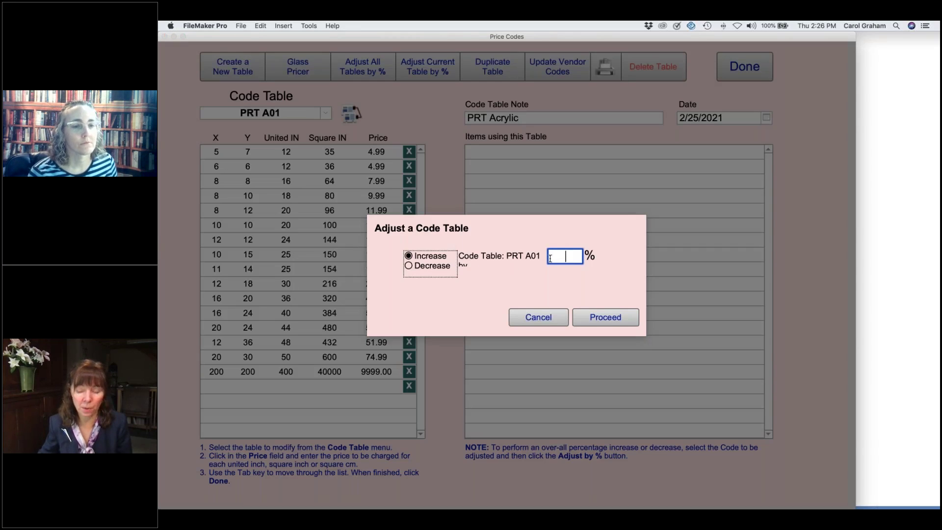
pyautogui.write('.05')
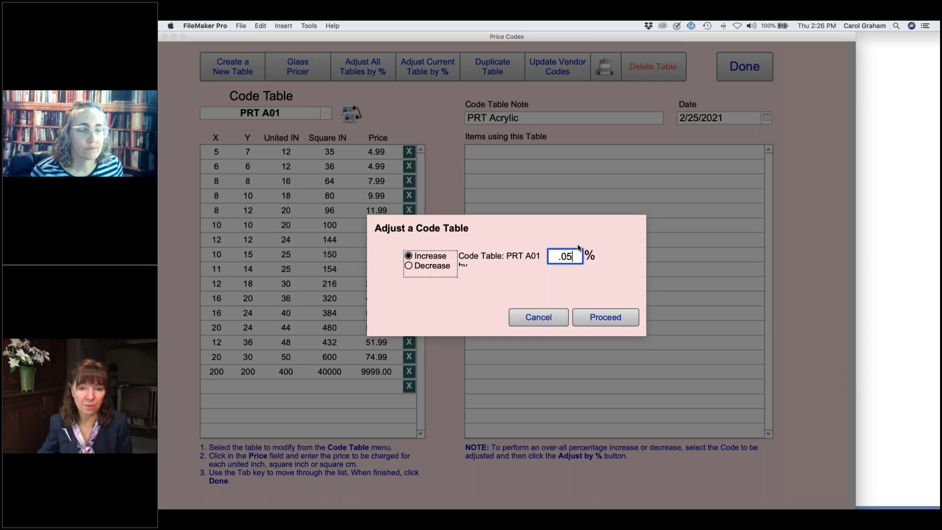
pyautogui.click(602, 318)
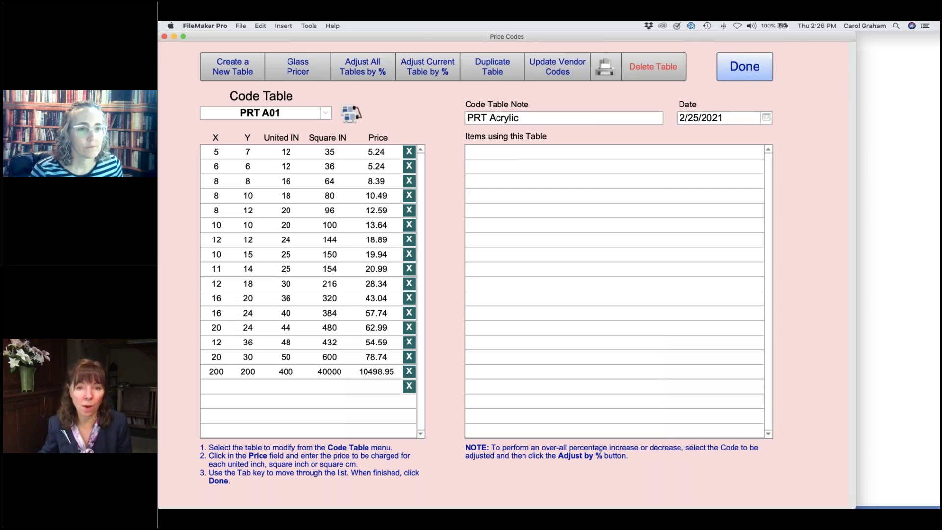
pyautogui.click(754, 69)
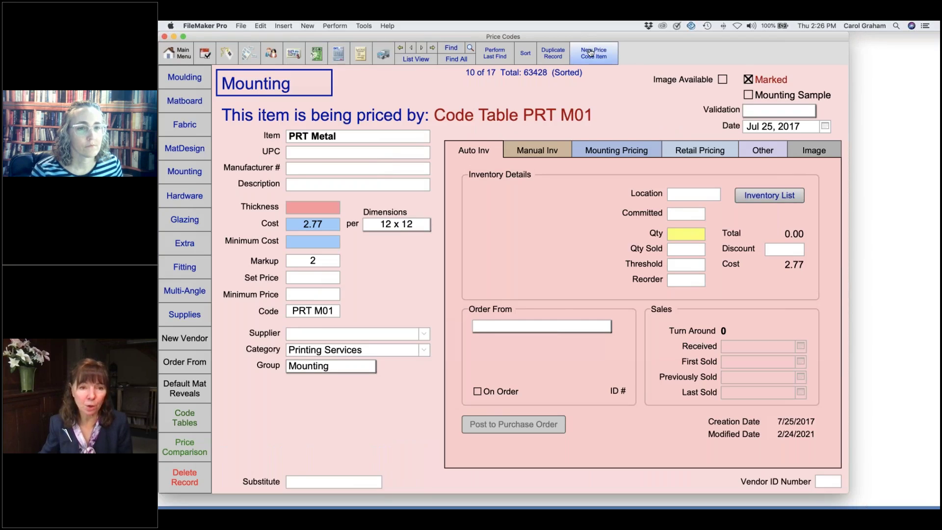
# - Create a new price code item in the Mounting group and enter PRT Acyrlic as its item name
pyautogui.click(594, 53)
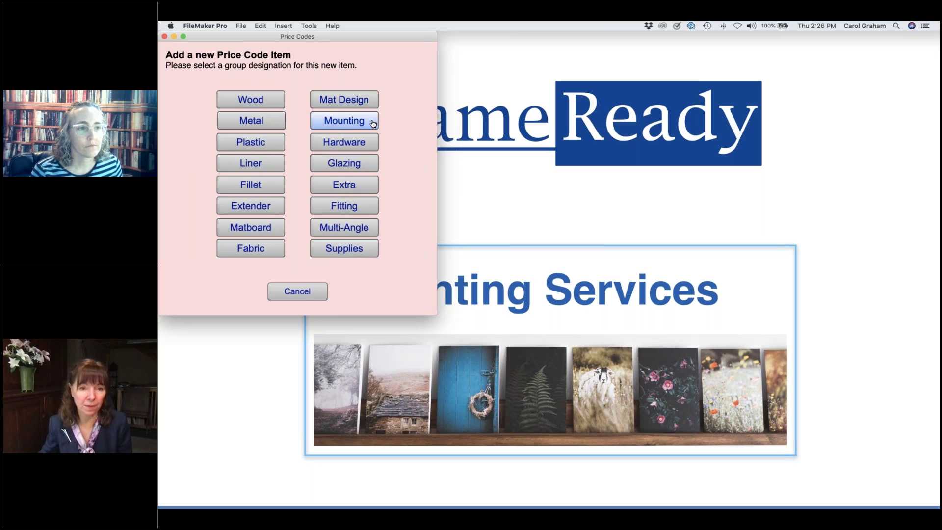
pyautogui.click(344, 121)
pyautogui.write('PR')
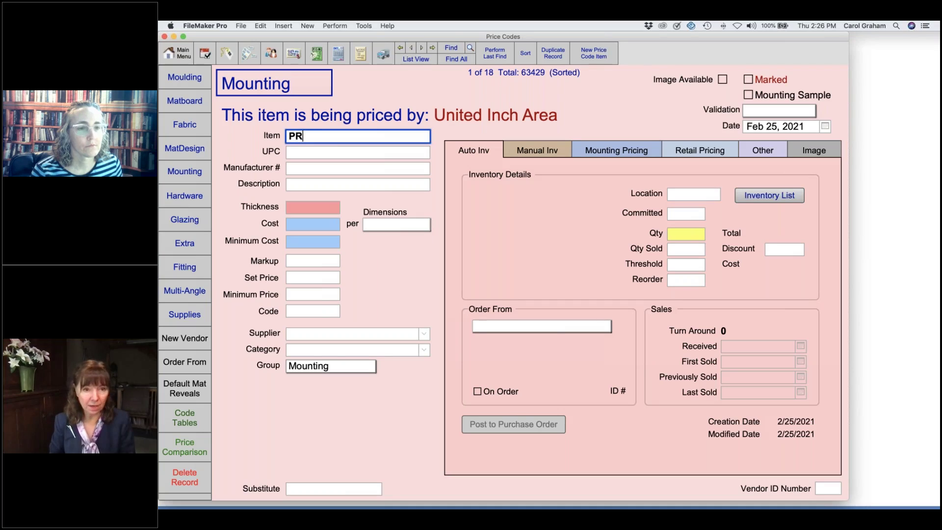
pyautogui.write('T A')
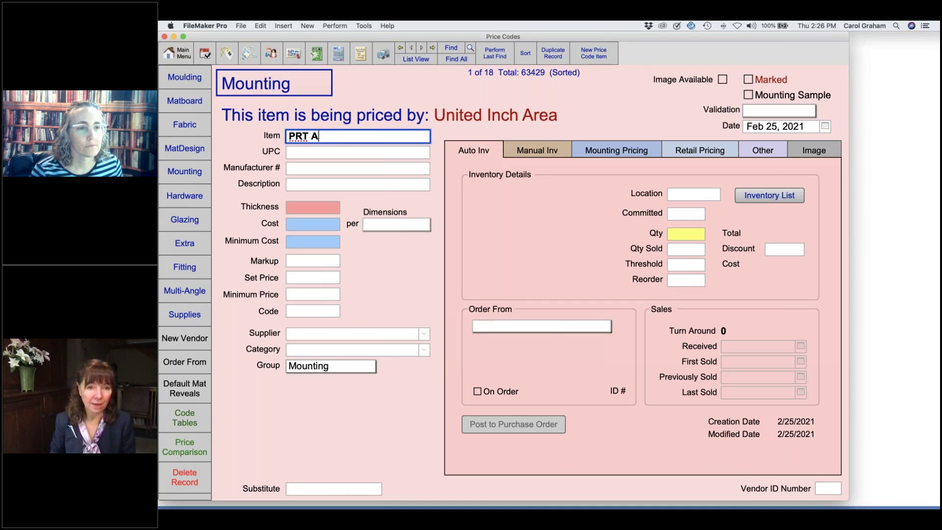
pyautogui.write('cyrlic')
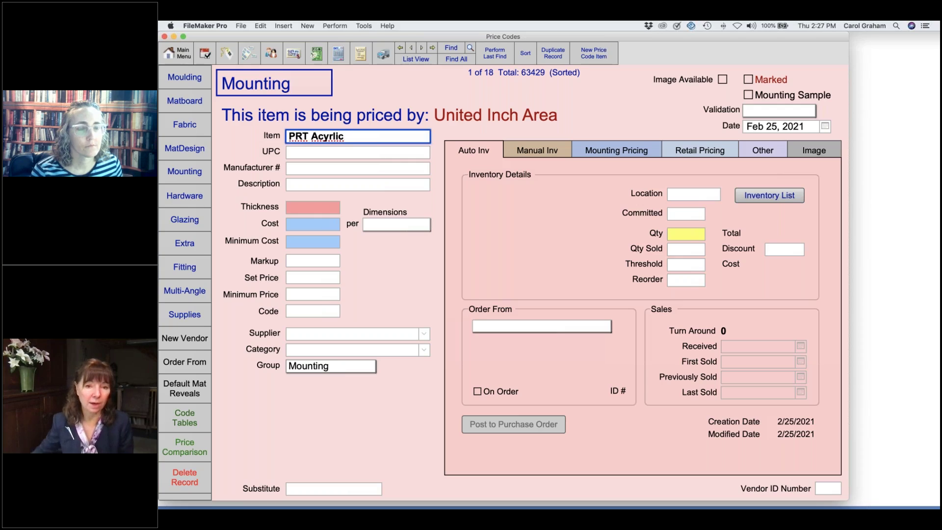
# - Assign the PRT Acyrlic item to the Printing Services category
pyautogui.click(376, 263)
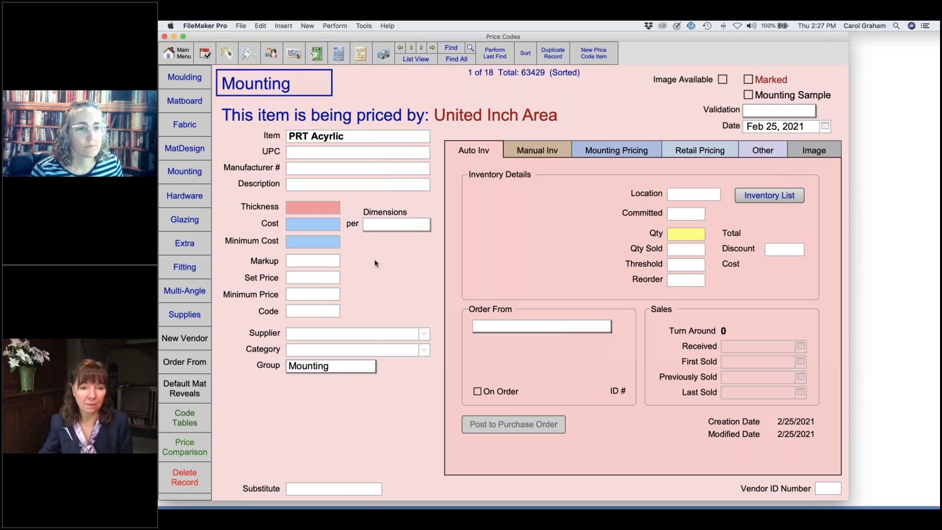
pyautogui.click(424, 352)
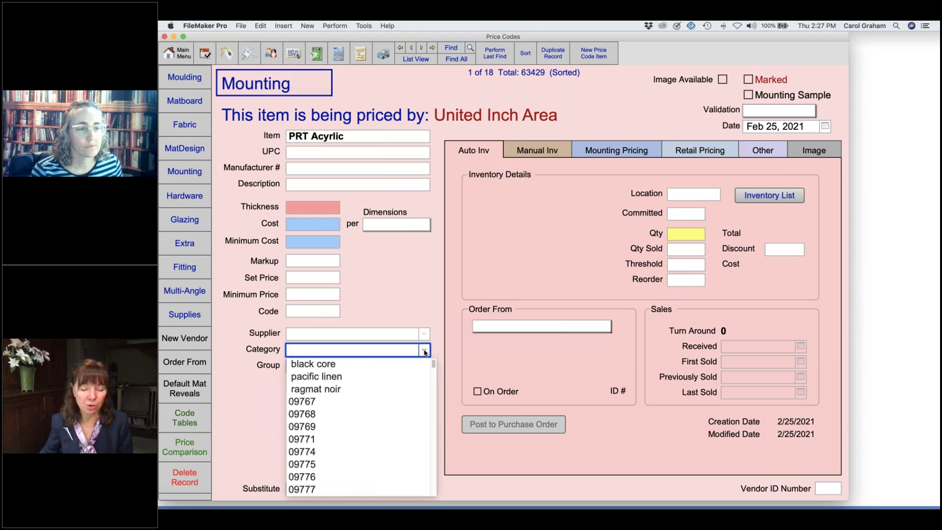
pyautogui.write('pr')
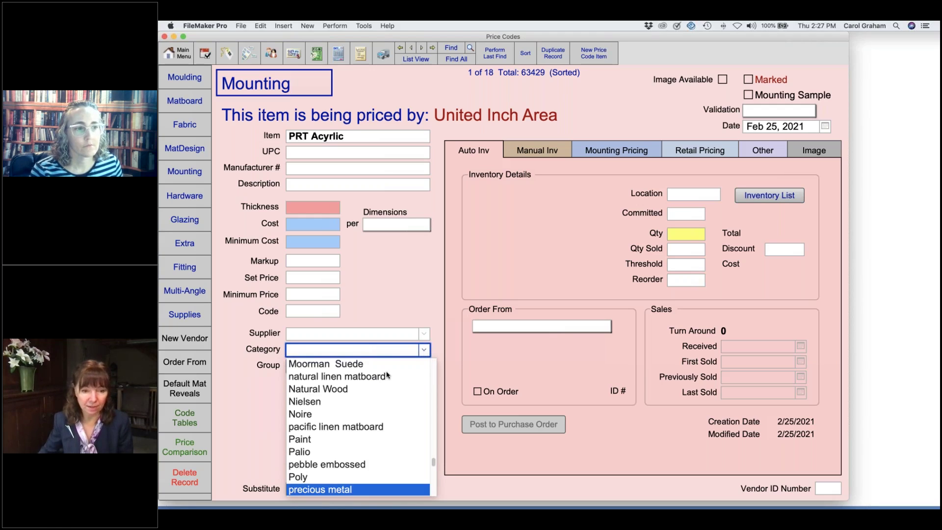
pyautogui.write('i')
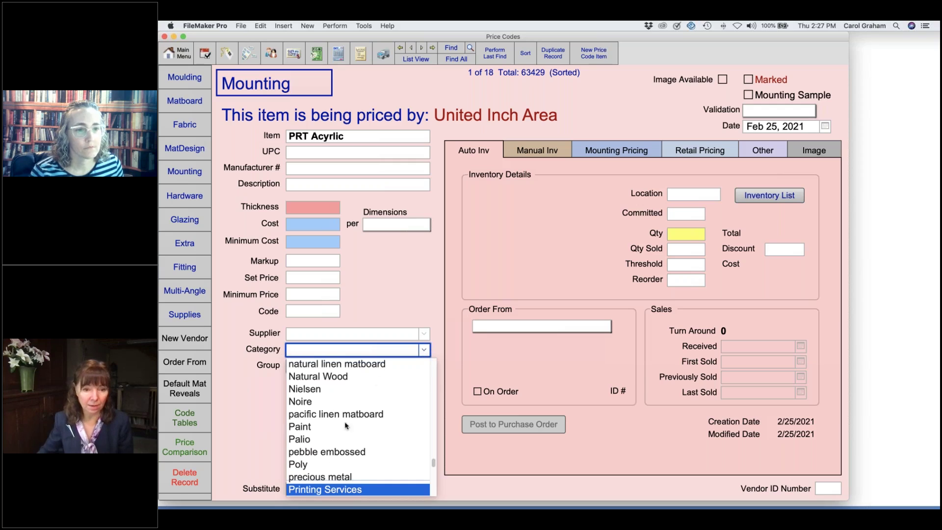
pyautogui.click(363, 488)
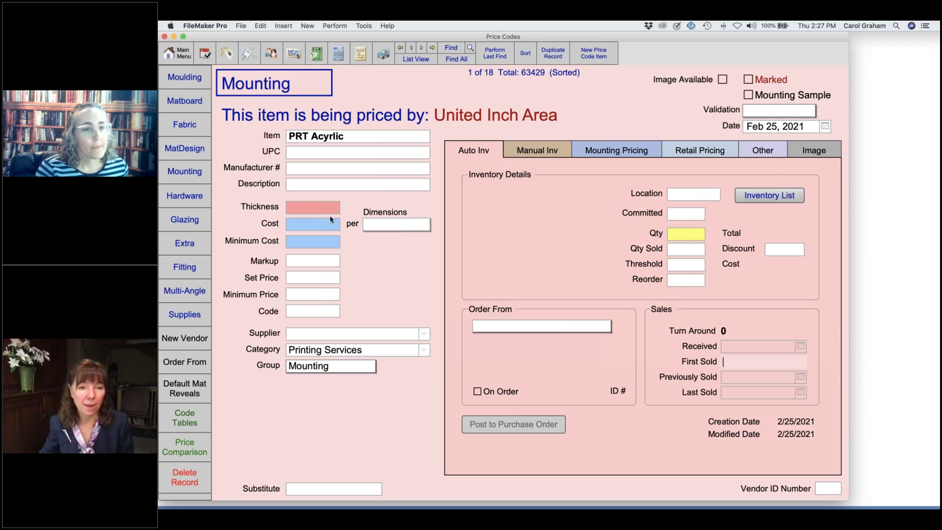
pyautogui.click(320, 225)
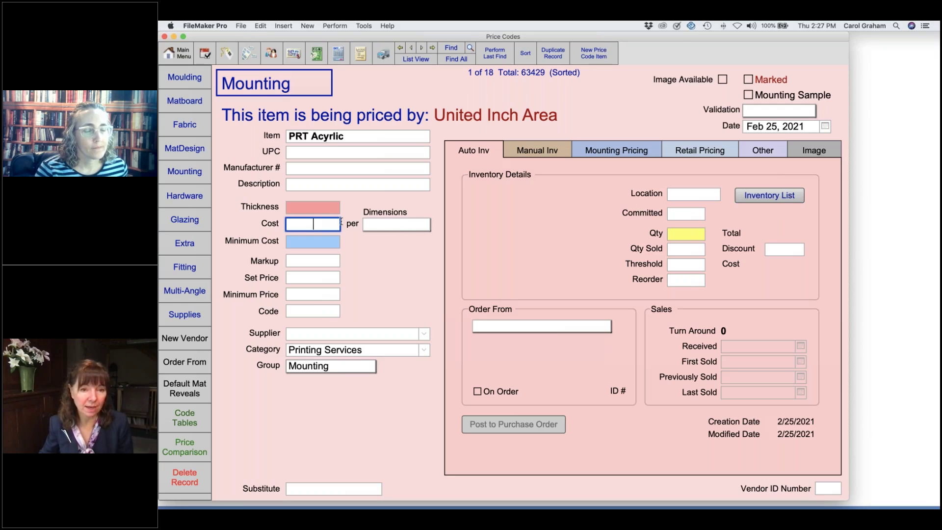
pyautogui.click(402, 225)
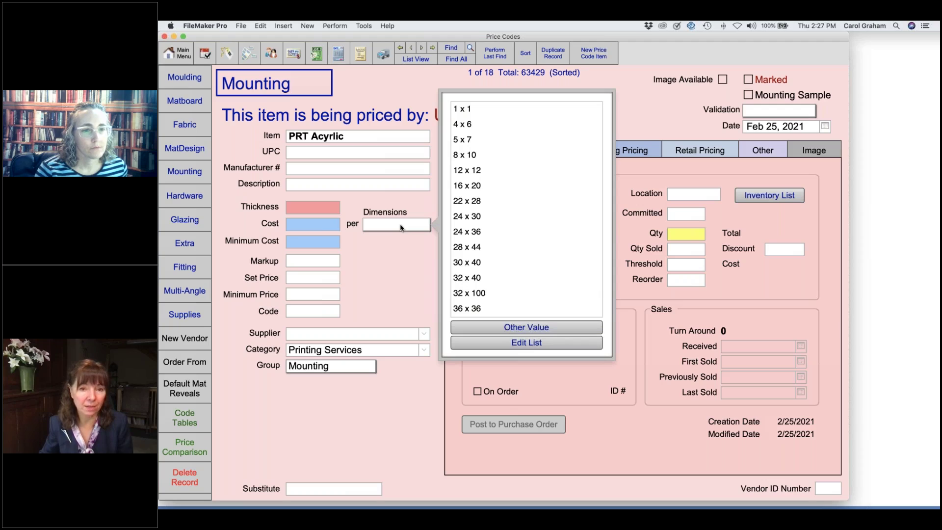
pyautogui.click(392, 271)
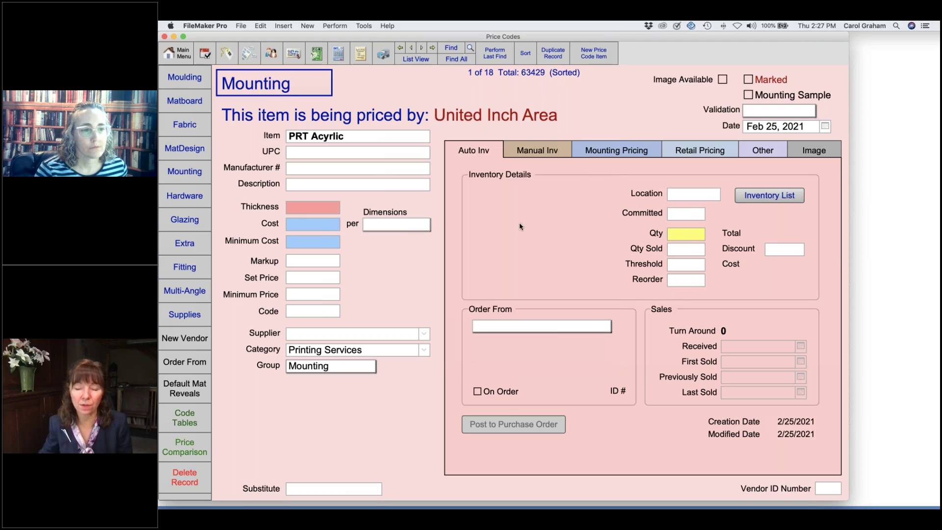
# - Set the mounting pricing code of the PRT Acyrlic item to PRT A01 PRT Acrylic
pyautogui.click(617, 151)
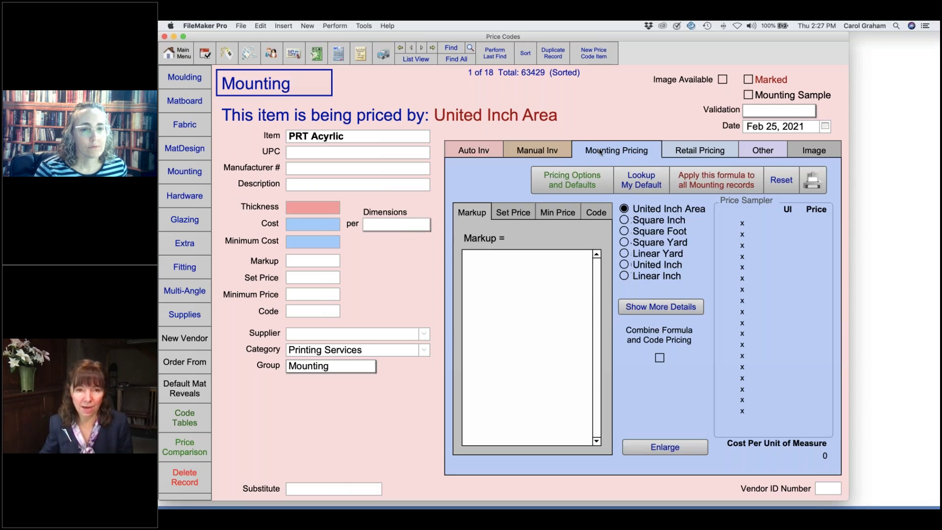
pyautogui.click(597, 213)
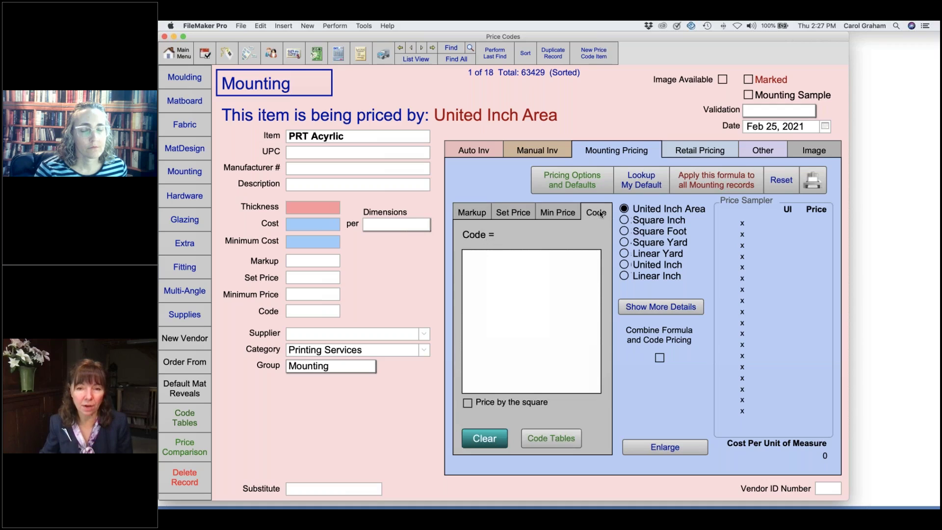
pyautogui.click(518, 293)
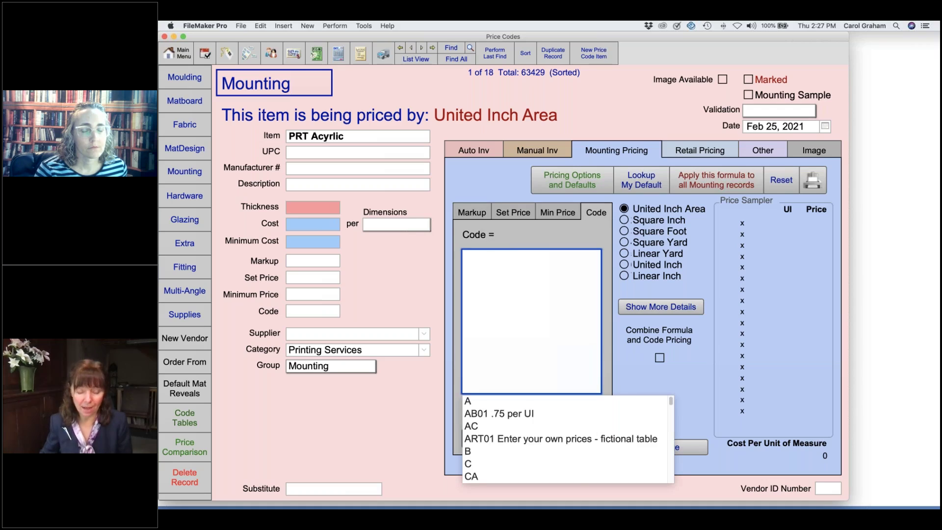
pyautogui.press('Up')
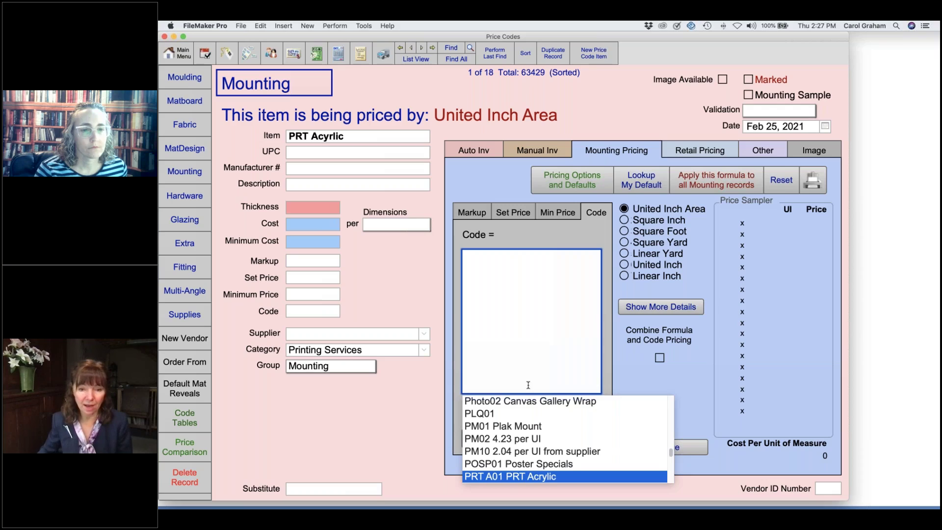
pyautogui.click(522, 477)
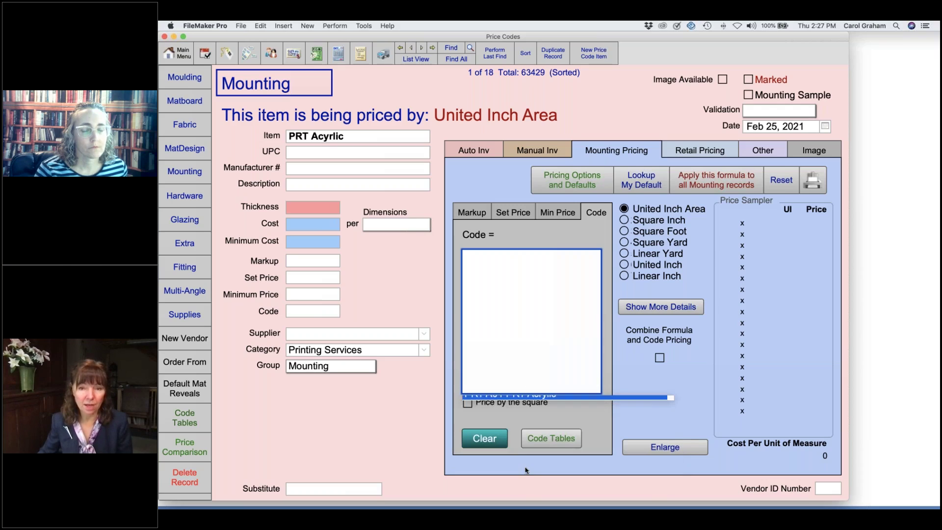
pyautogui.click(786, 183)
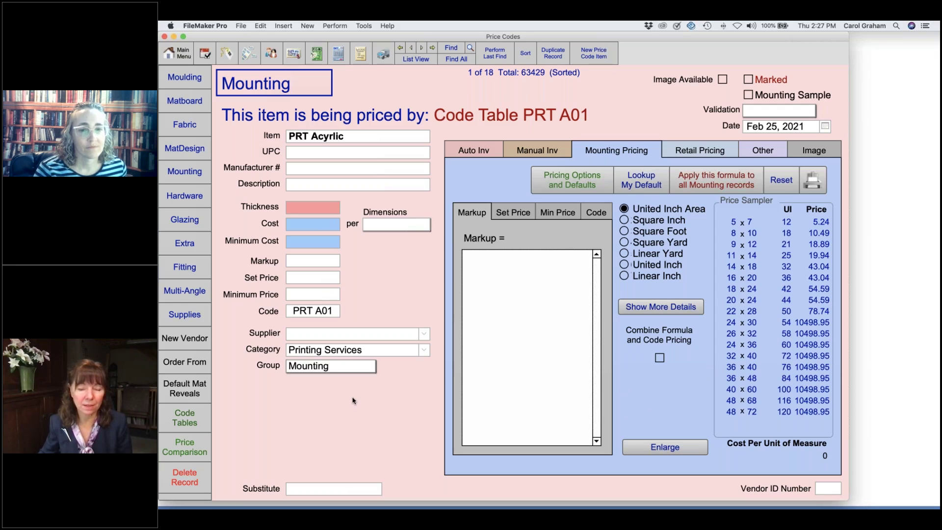
# - Set the 200 x 200 price in code table PRT A01 to 9999 and return to the item's mounting pricing
pyautogui.click(202, 417)
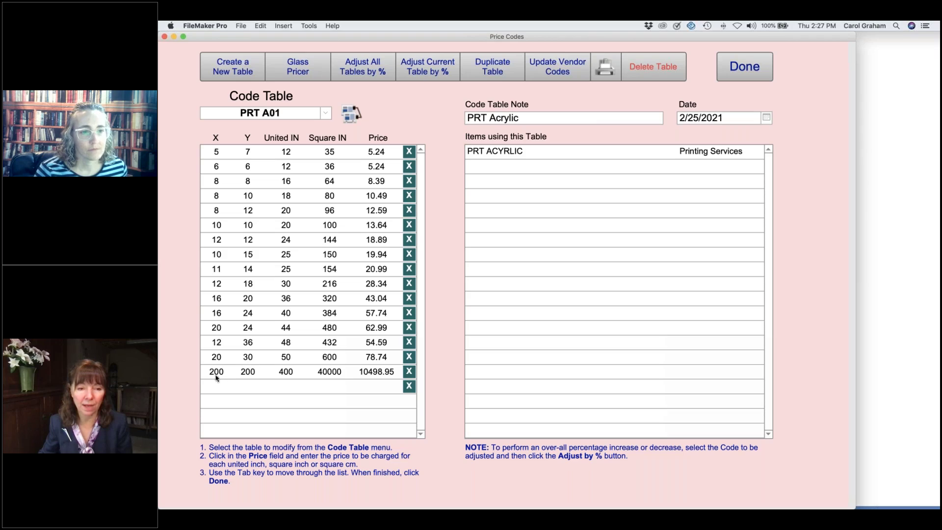
pyautogui.click(386, 375)
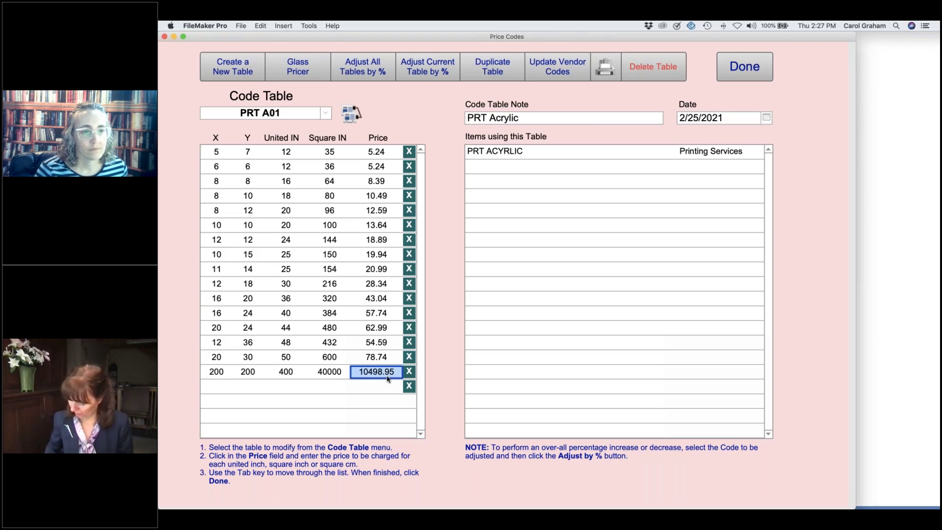
pyautogui.write('9999')
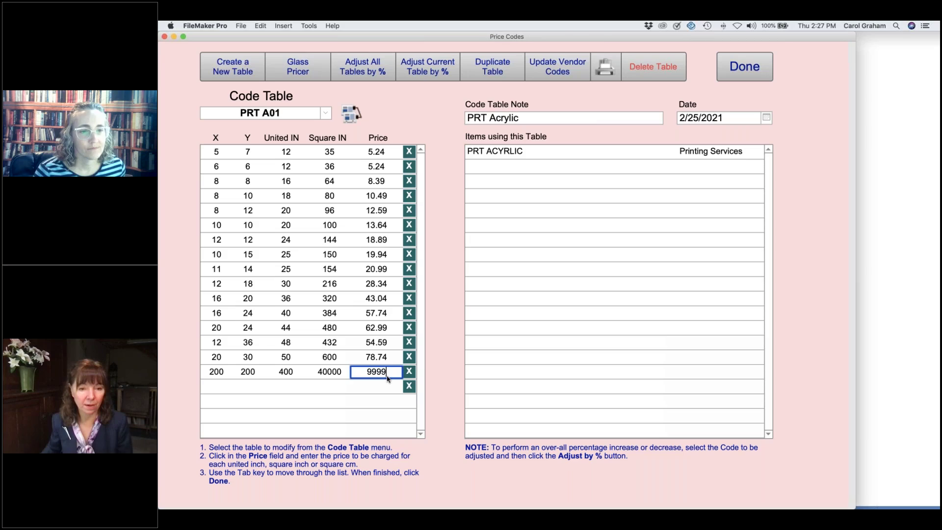
pyautogui.click(438, 374)
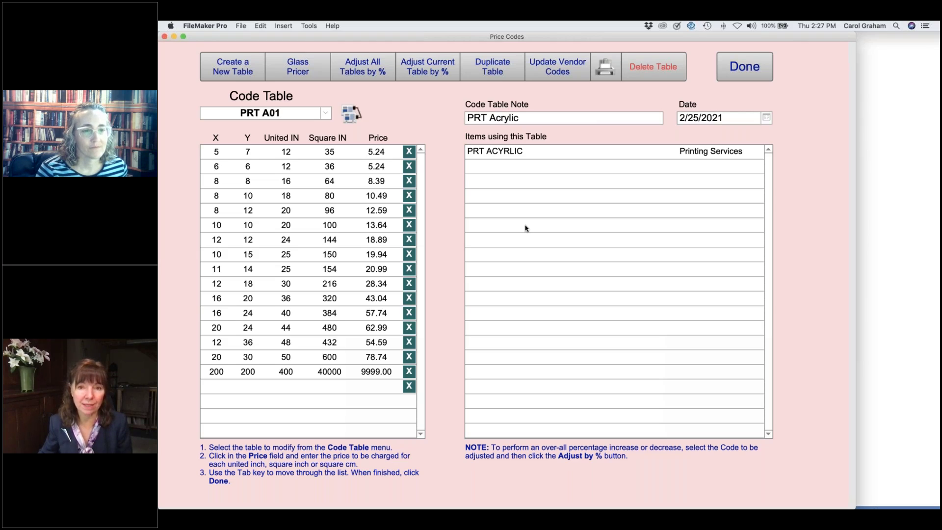
pyautogui.click(738, 74)
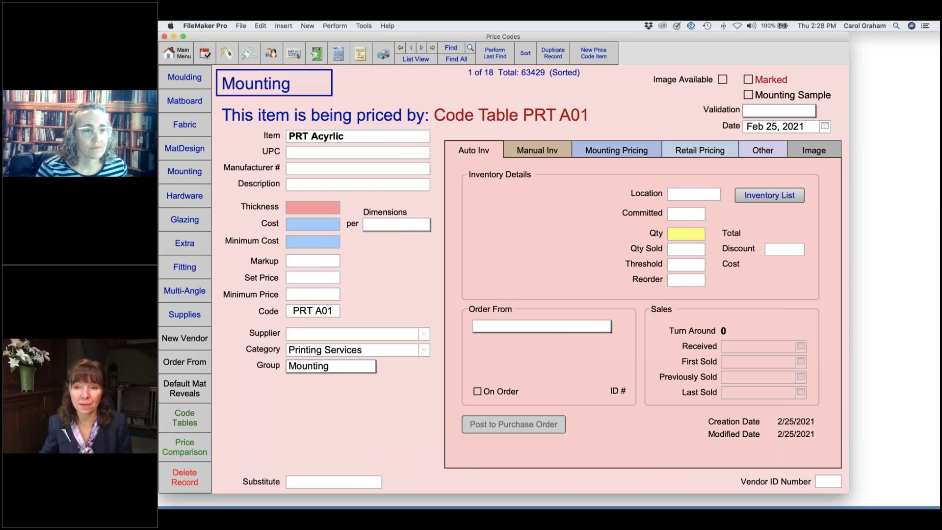
pyautogui.click(629, 152)
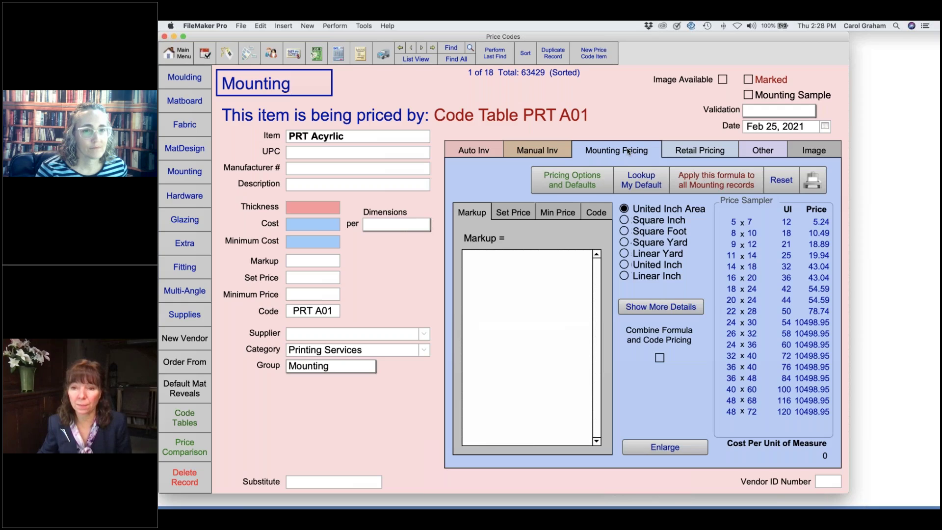
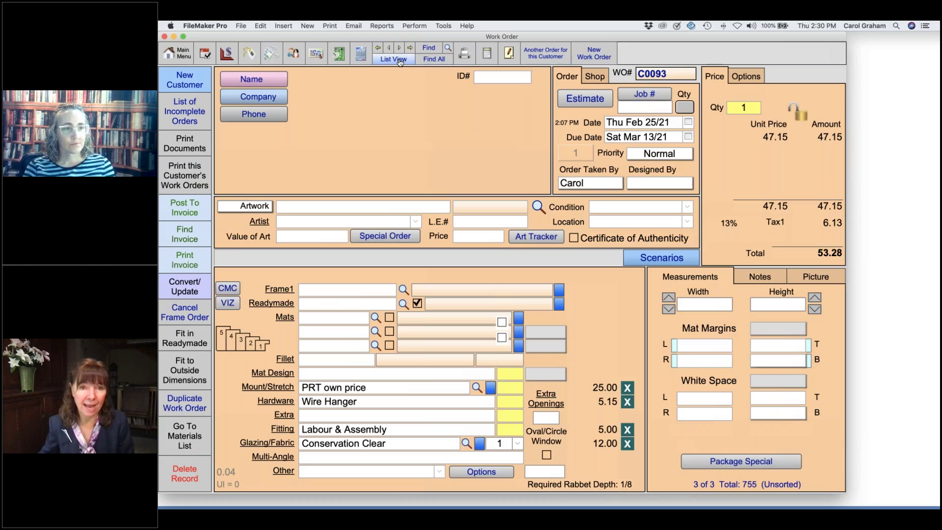
# - Open the work order described as photos from the list of work orders
pyautogui.click(393, 59)
pyautogui.click(426, 121)
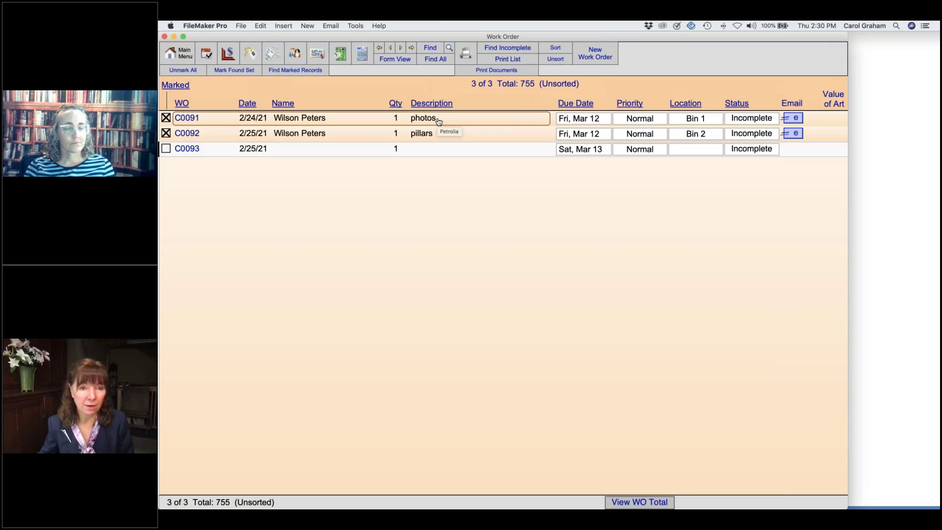
pyautogui.click(442, 121)
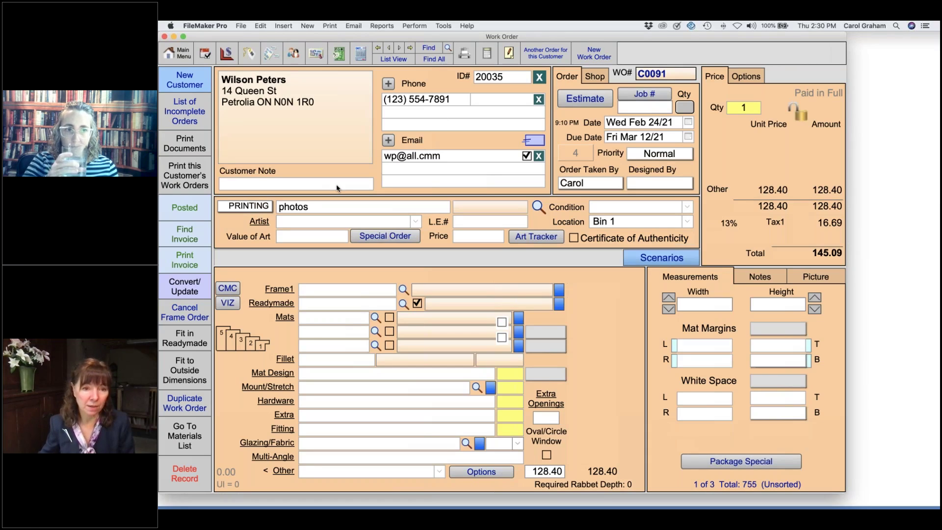
# - Review the artwork type choices on the photos work order and compare it with the pillars work order
pyautogui.click(258, 207)
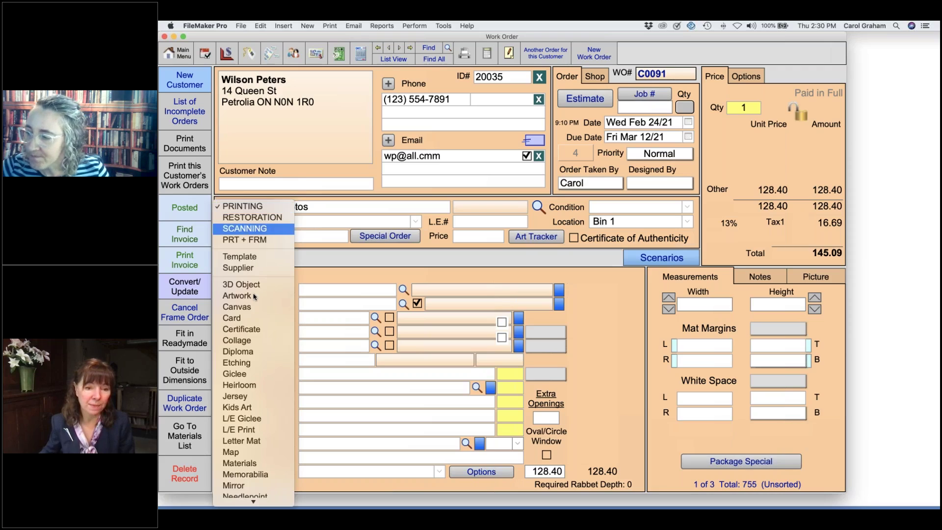
pyautogui.scroll(-3, 255, 405)
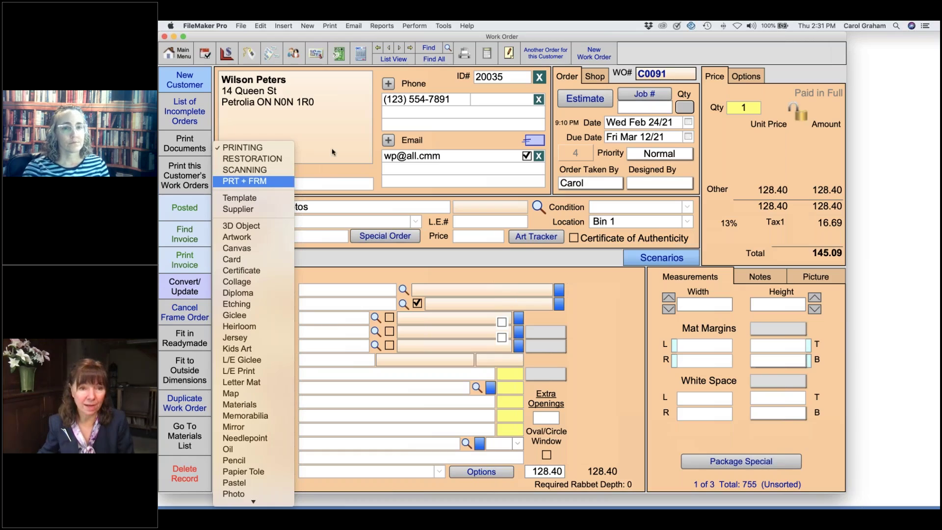
pyautogui.click(319, 172)
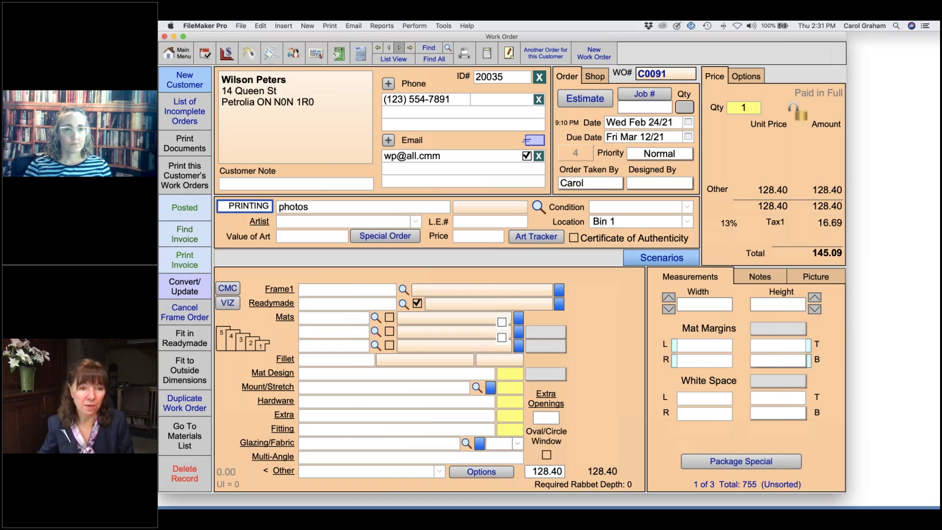
pyautogui.click(399, 48)
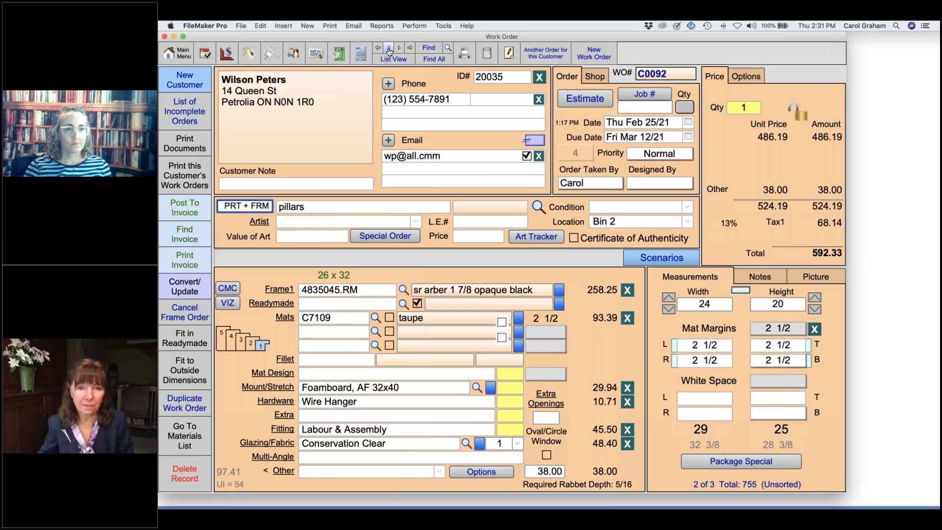
pyautogui.click(388, 48)
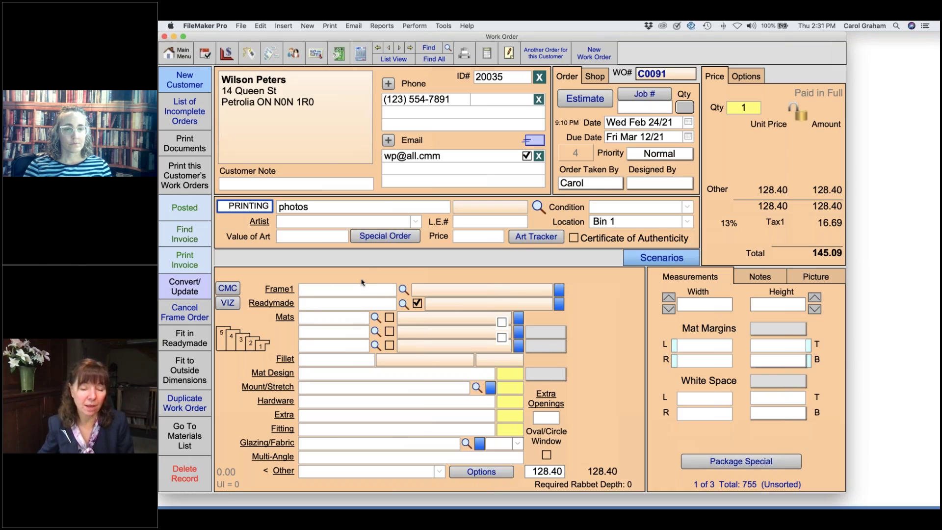
# - Try Drymount on Board as the Mount/Stretch item of the photos work order, and clear that line
pyautogui.click(332, 391)
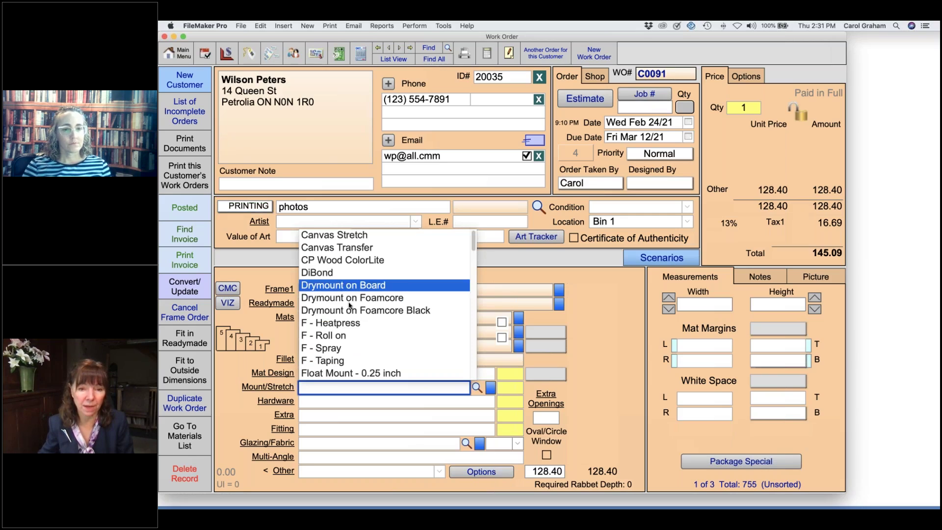
pyautogui.press('Escape')
pyautogui.write('D')
pyautogui.press('Tab')
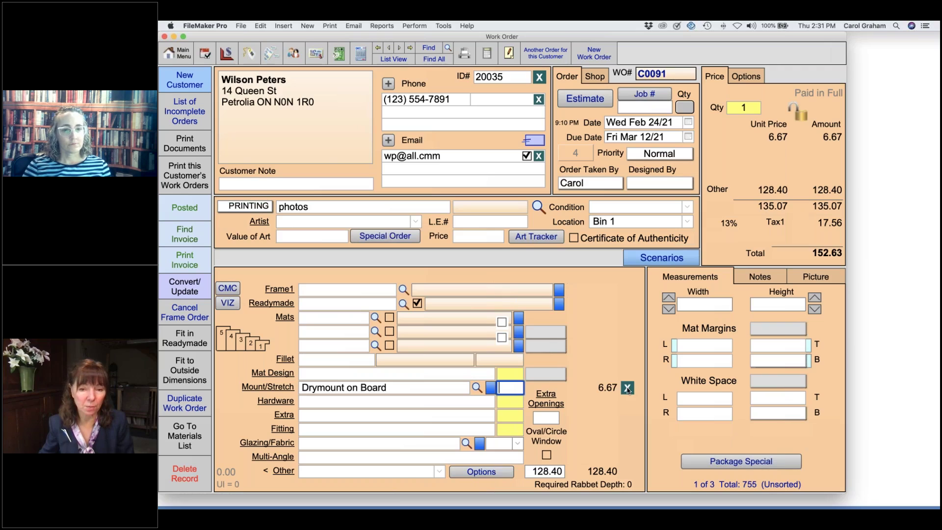
pyautogui.click(627, 388)
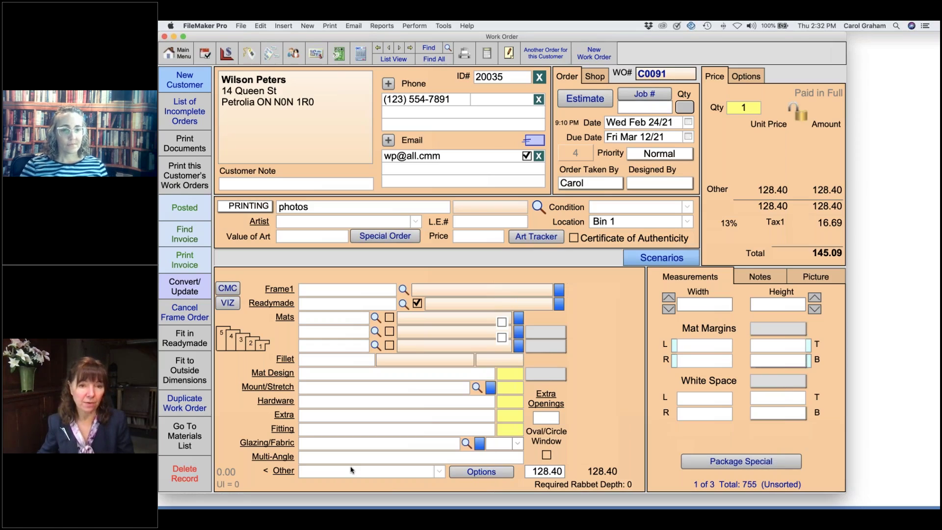
# - Add a new Other line item to the photos work order using the PRT photo 5x7 matte price code
pyautogui.click(282, 470)
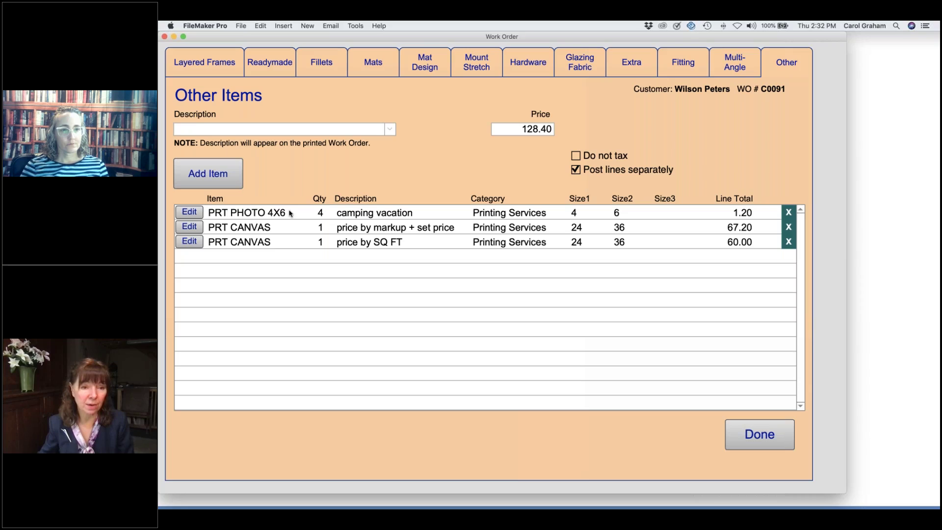
pyautogui.click(221, 175)
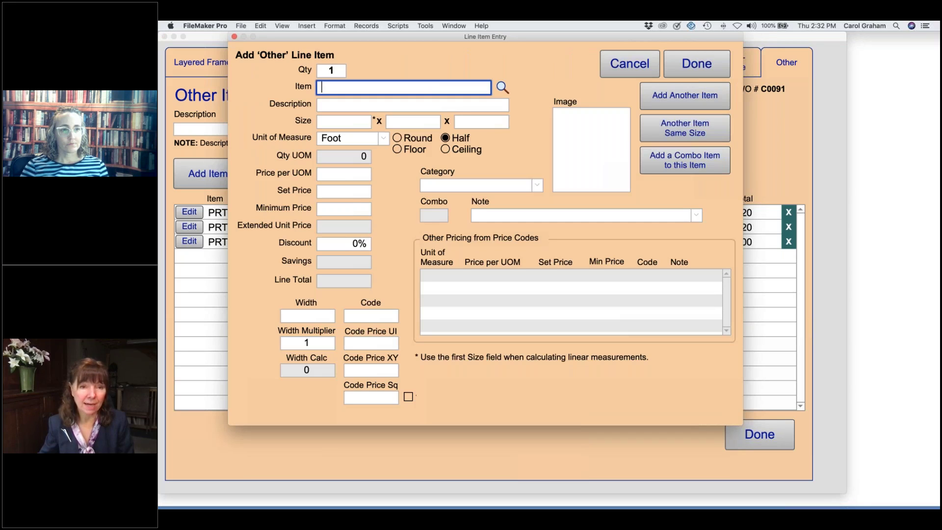
pyautogui.write('prt')
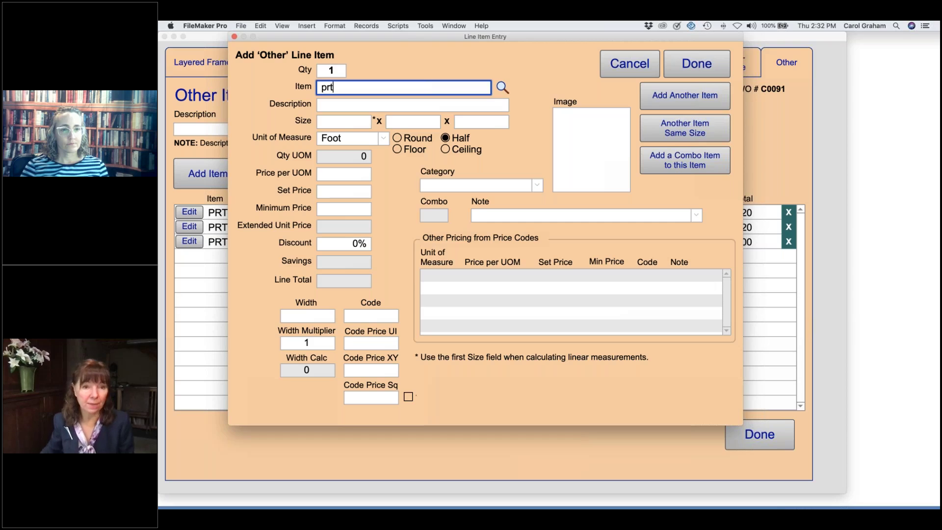
pyautogui.press('Tab')
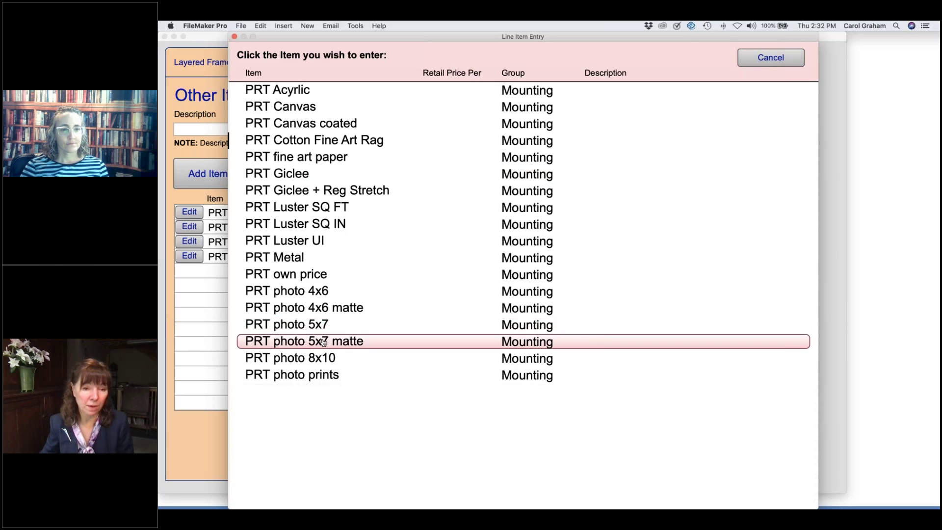
pyautogui.click(308, 342)
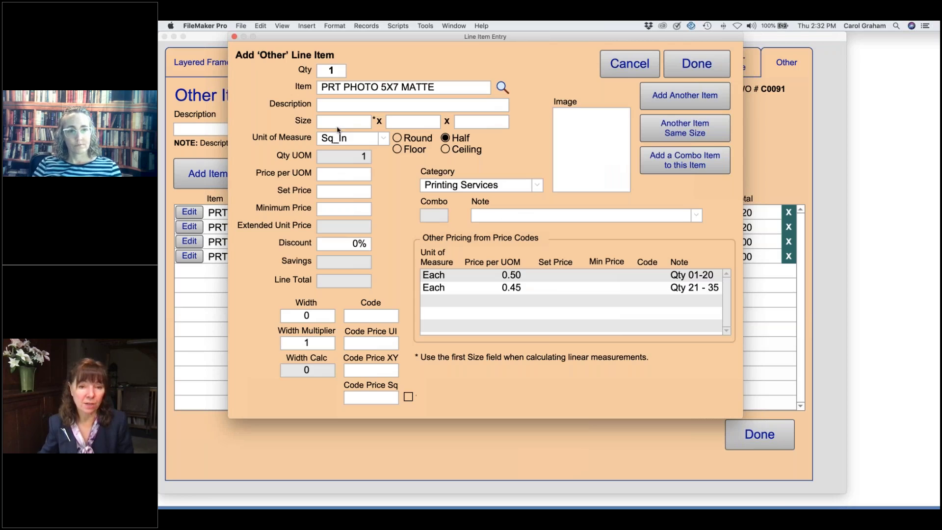
# - Set the 5x7 matte photo item's size to 5 x 7 and its quantity to 5
pyautogui.click(339, 122)
pyautogui.write('5')
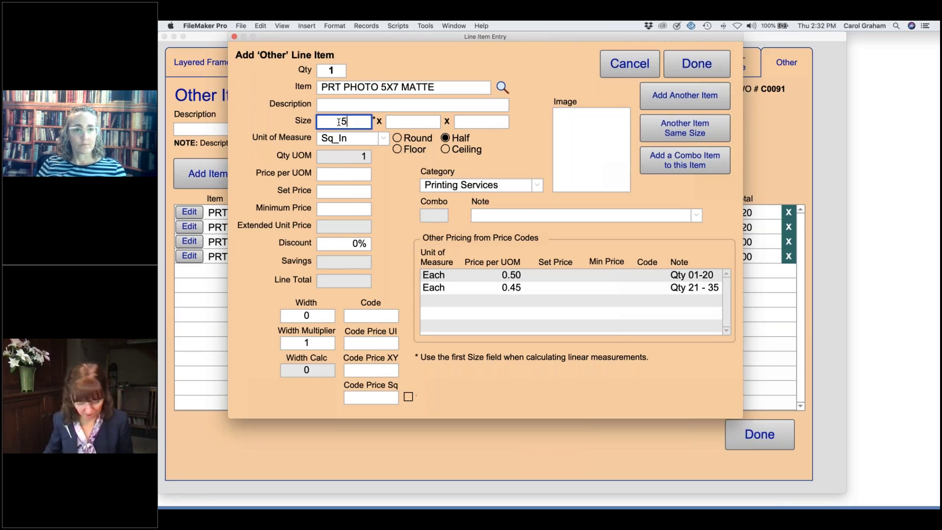
pyautogui.press('Tab')
pyautogui.write('7')
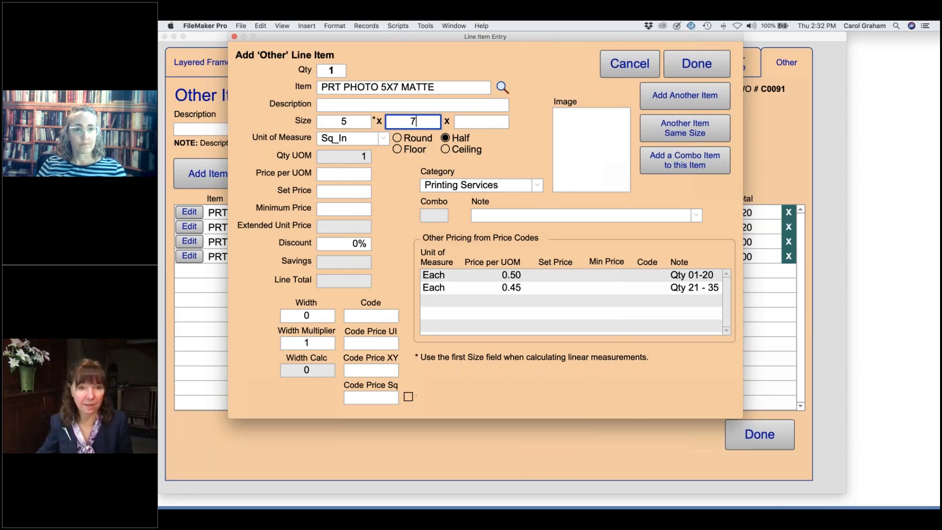
pyautogui.click(340, 72)
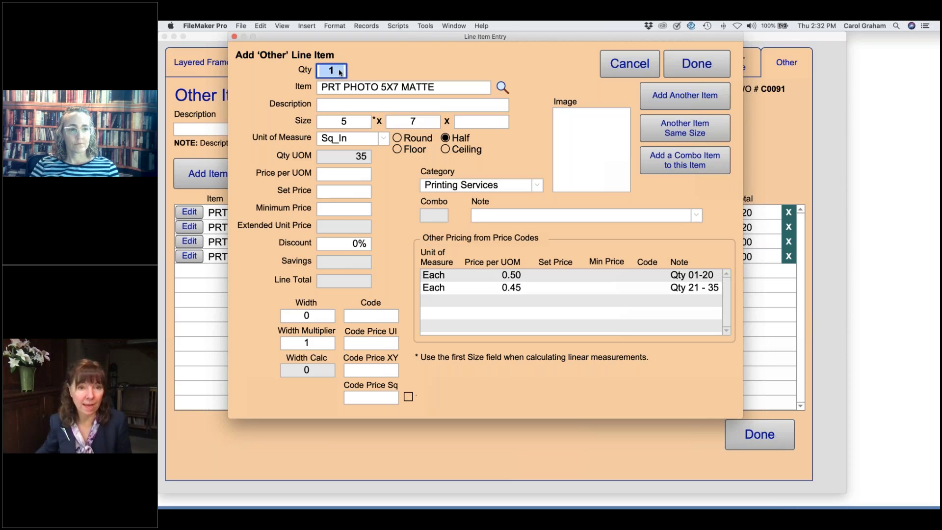
pyautogui.write('5')
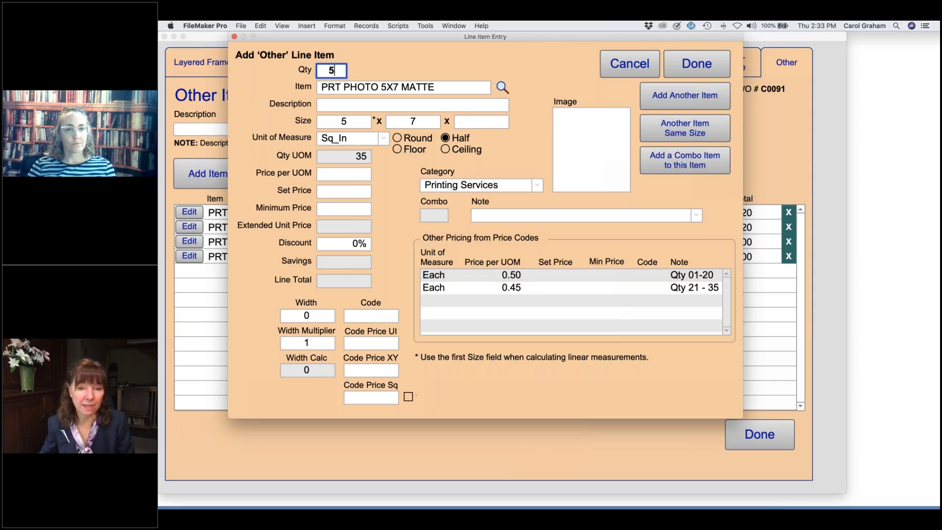
# - Try both quantity price tiers on the 5x7 matte photo item, and settle on the Qty 01-20 price of 0.50 each
pyautogui.click(548, 279)
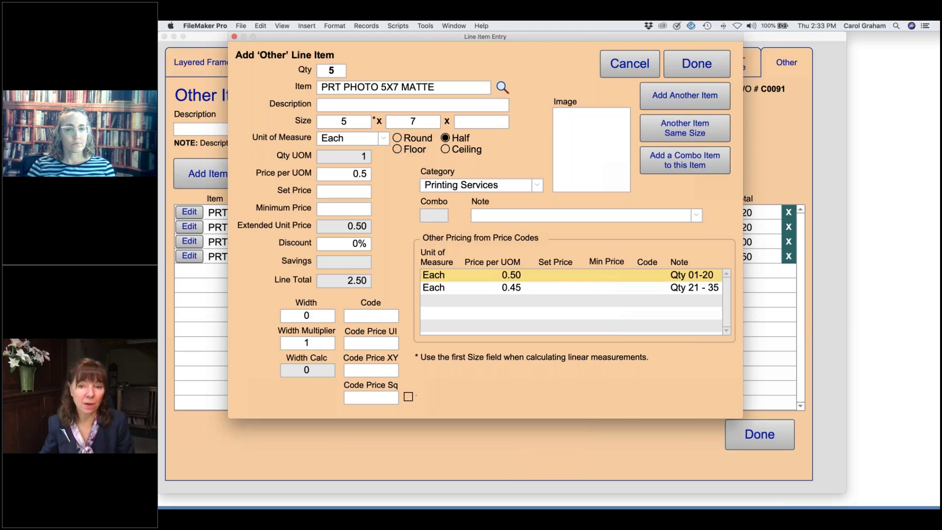
pyautogui.click(534, 288)
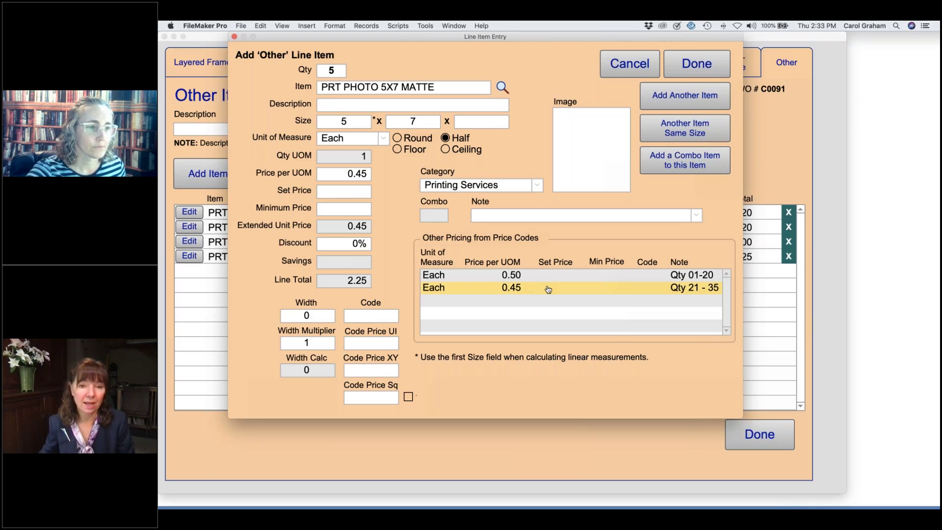
pyautogui.click(342, 73)
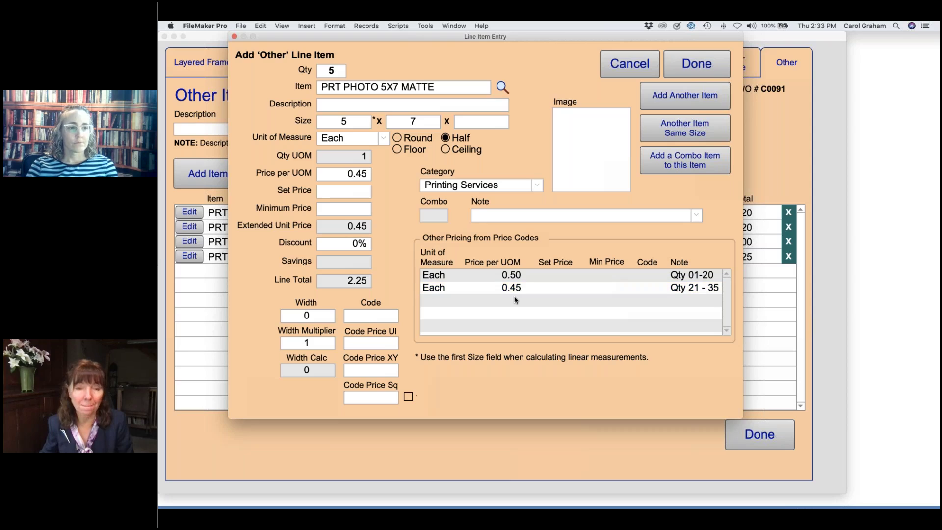
pyautogui.click(337, 74)
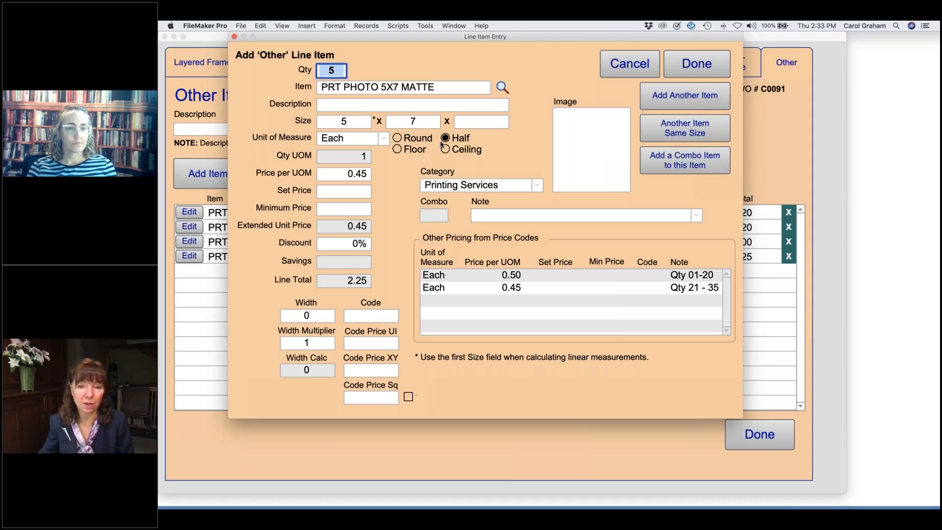
pyautogui.click(523, 276)
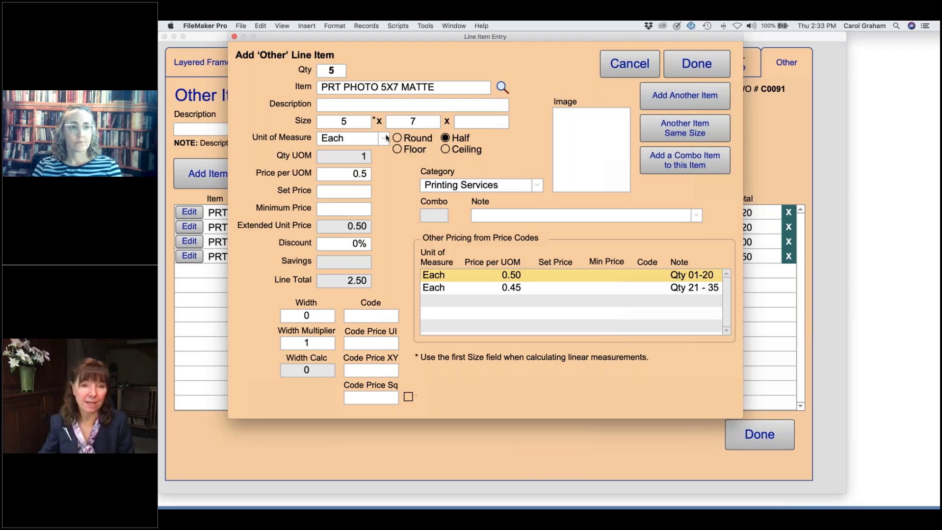
# - Describe the 5x7 matte photo item as Vacation and finish the line item
pyautogui.click(362, 106)
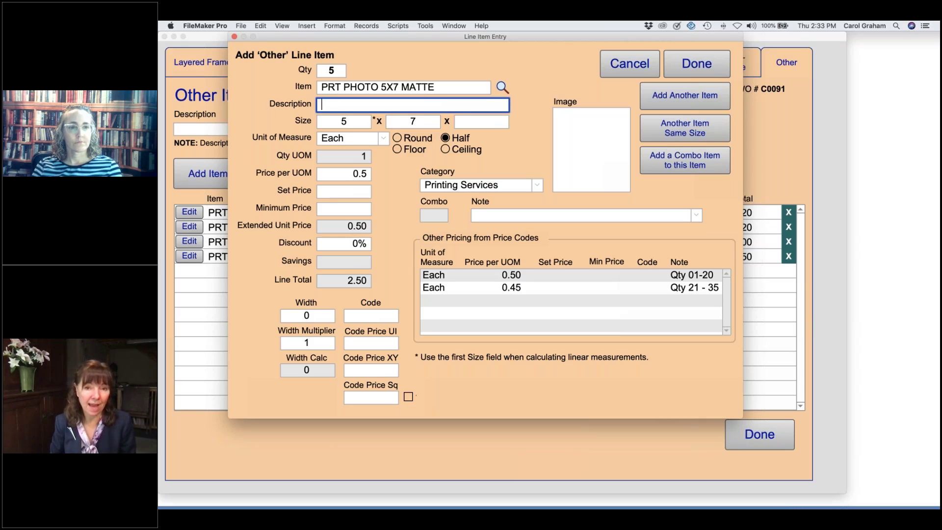
pyautogui.write('Vacation')
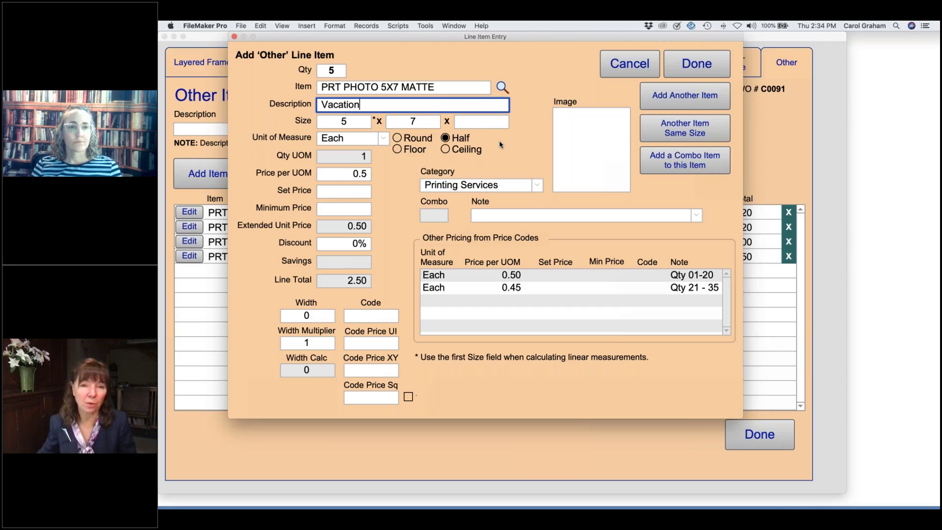
pyautogui.click(708, 67)
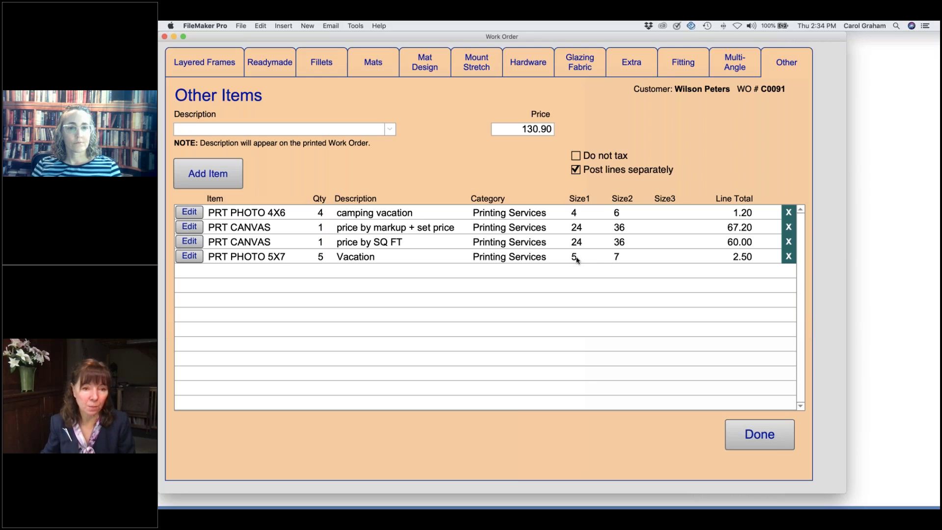
# - Edit the Vacation line item to clear both of its size values, and save it
pyautogui.click(190, 256)
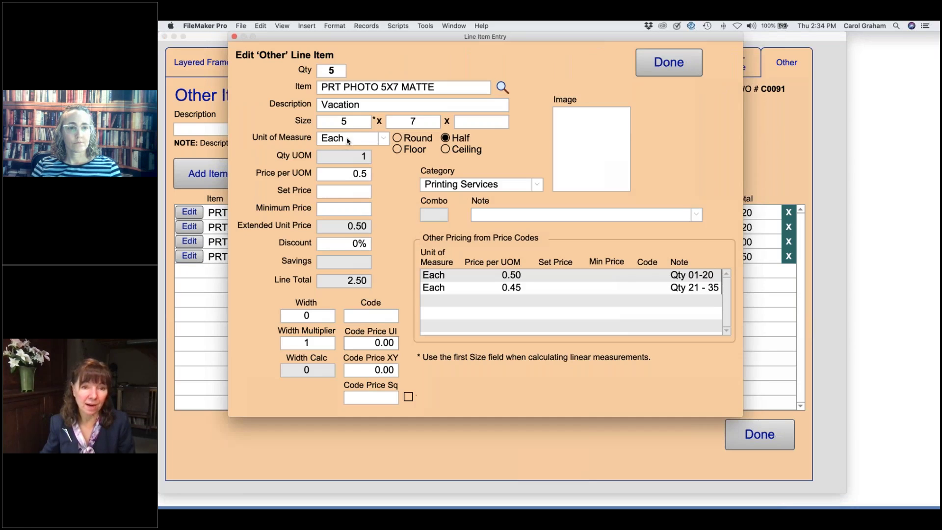
pyautogui.click(357, 126)
pyautogui.press('BackSpace')
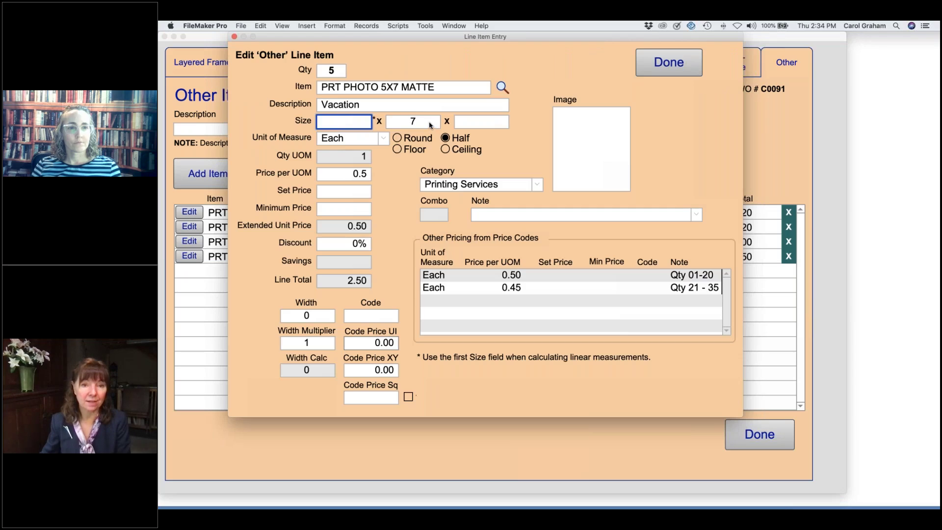
pyautogui.press('Tab')
pyautogui.press('BackSpace')
pyautogui.click(540, 88)
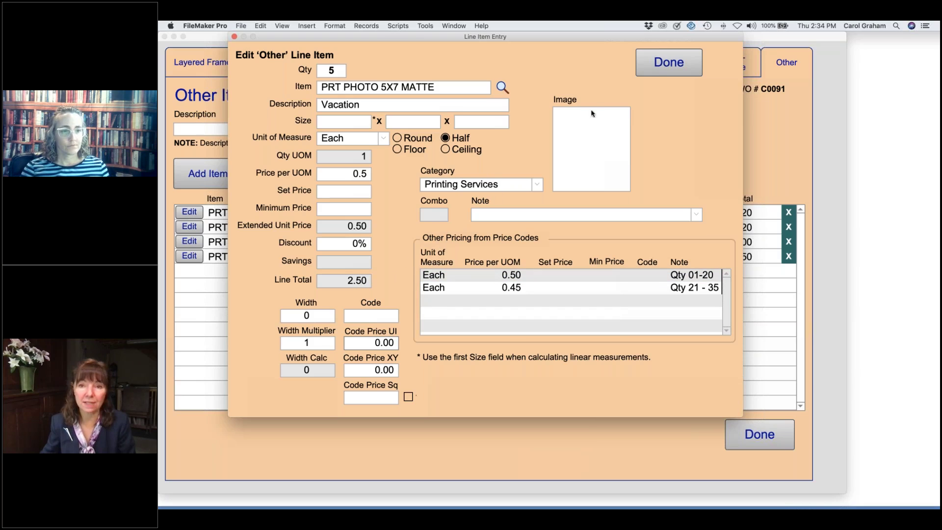
pyautogui.click(655, 64)
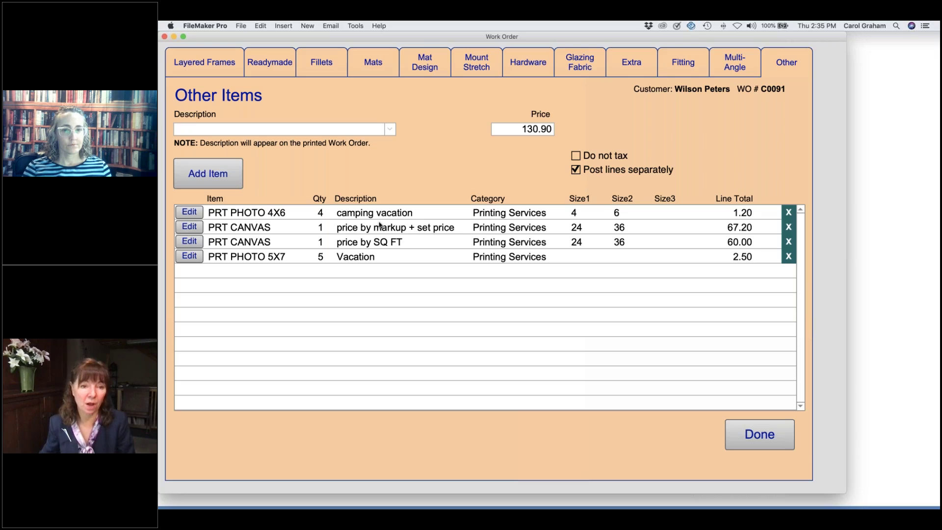
# - Change the first size of the canvas line described as price by markup + set price to 36, and save it
pyautogui.click(190, 227)
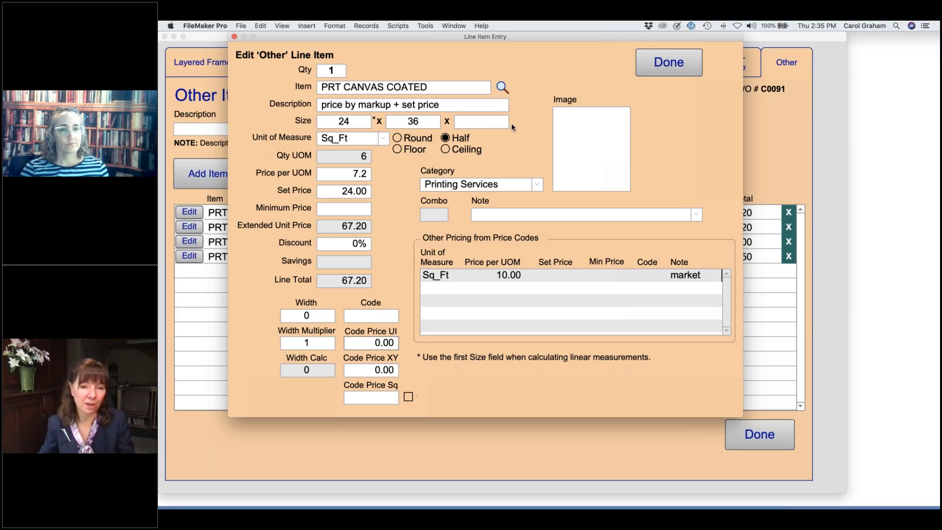
pyautogui.click(356, 124)
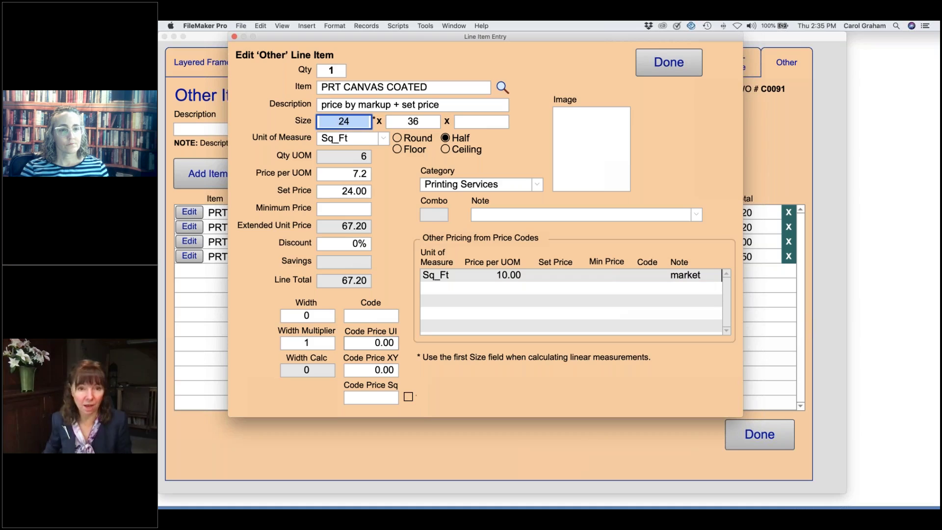
pyautogui.write('36')
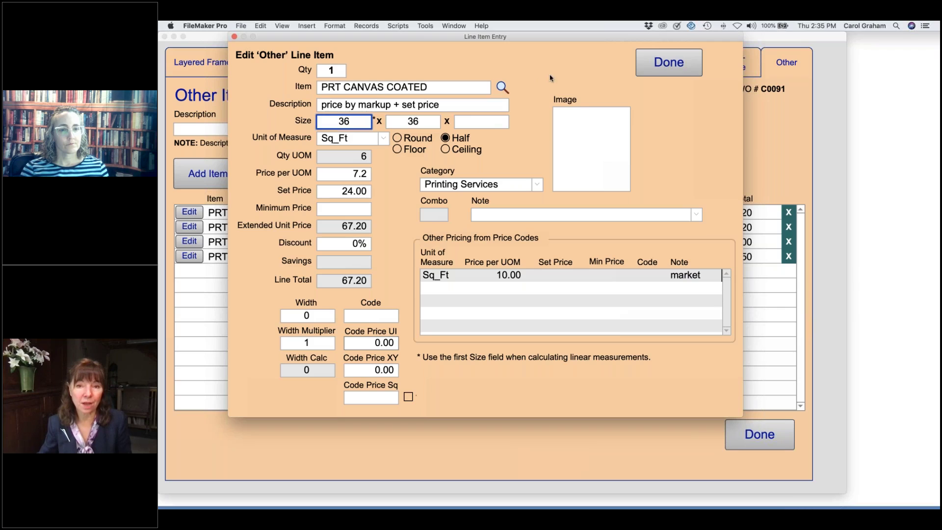
pyautogui.click(651, 66)
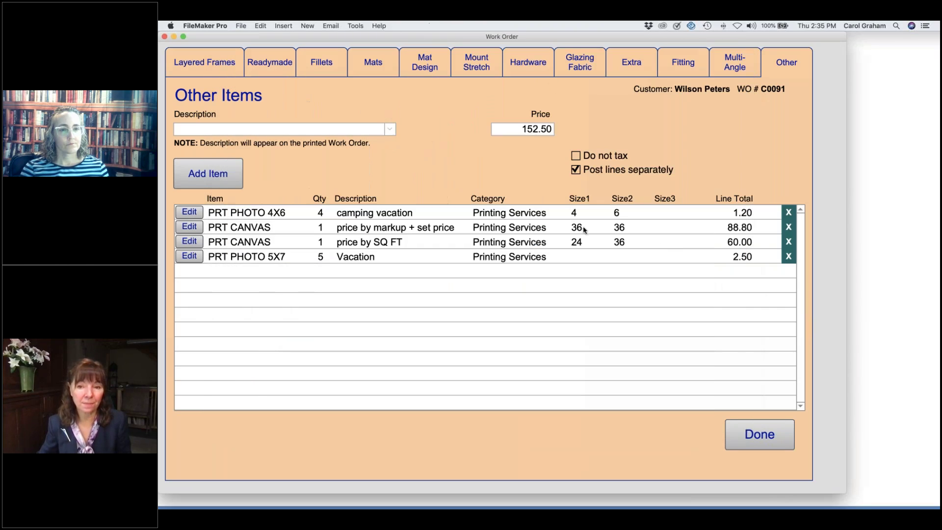
# - Change the first size of the canvas line described as price by SQ FT to 36, and save it
pyautogui.click(189, 242)
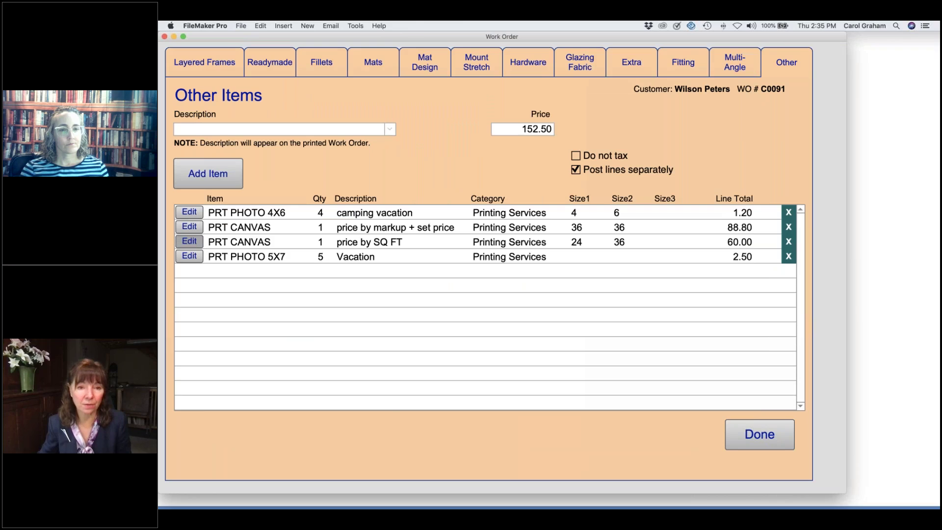
pyautogui.write('36')
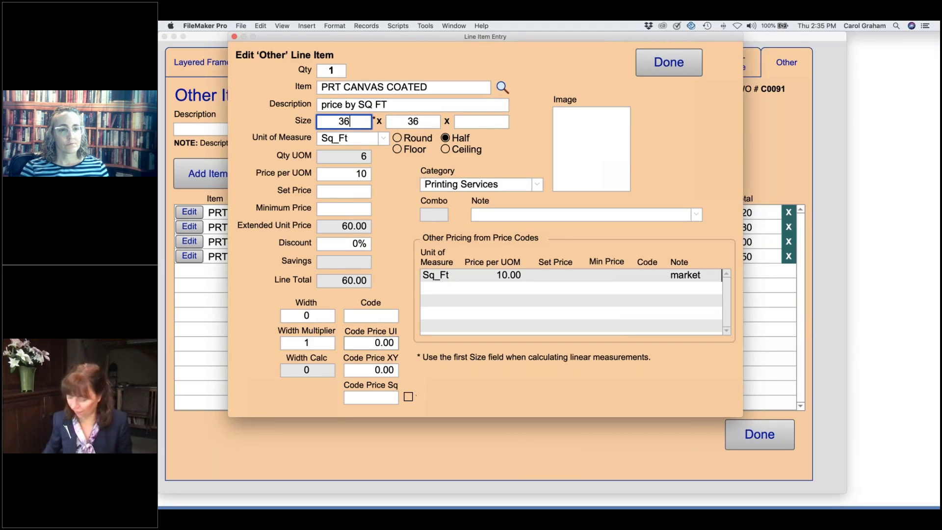
pyautogui.press('Return')
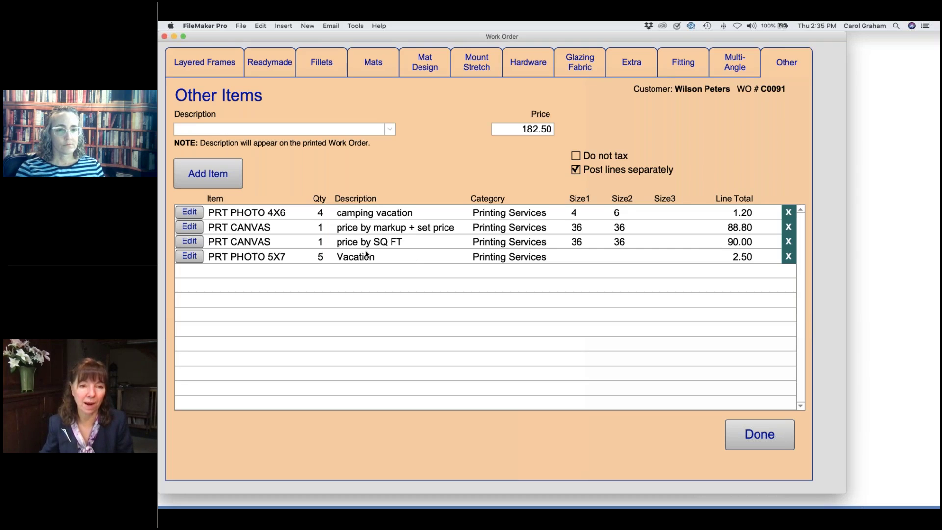
# - Start a new Other line item on the work order using the PRT Cotton Fine Art Rag price code
pyautogui.click(224, 174)
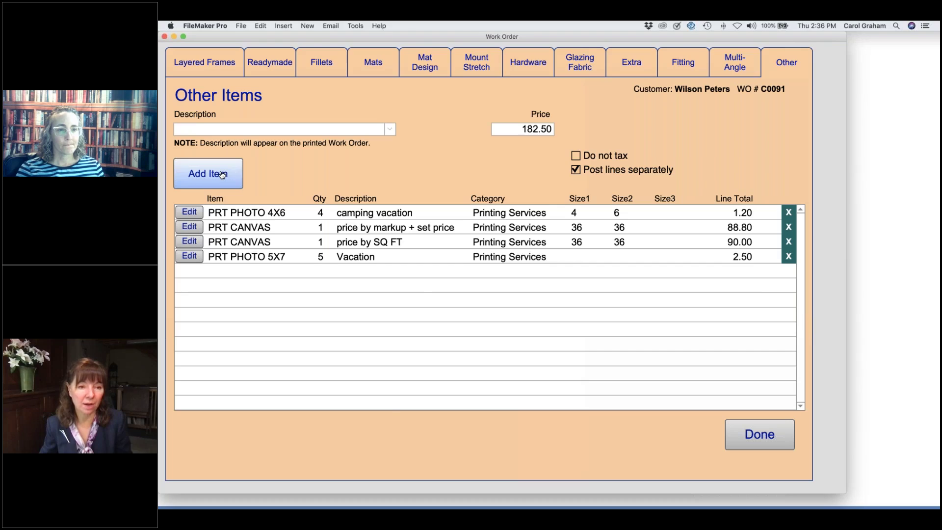
pyautogui.click(222, 175)
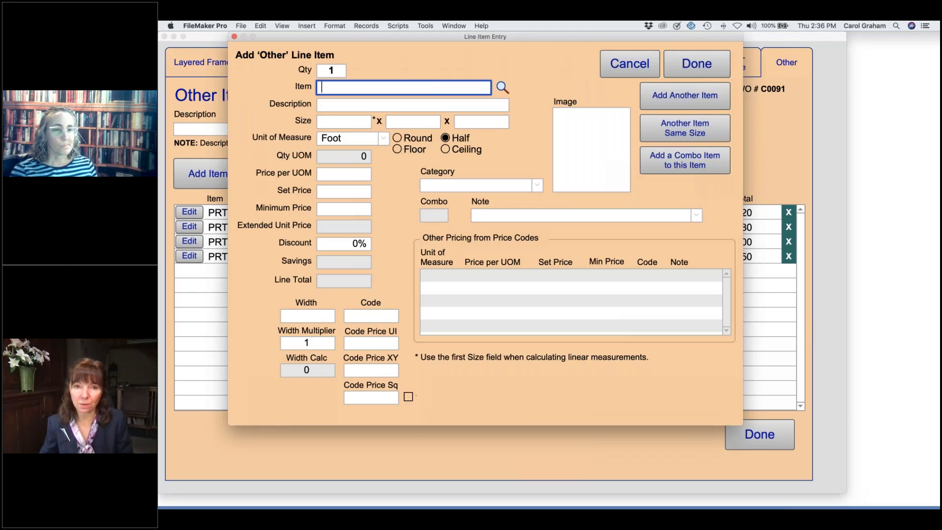
pyautogui.write('prt')
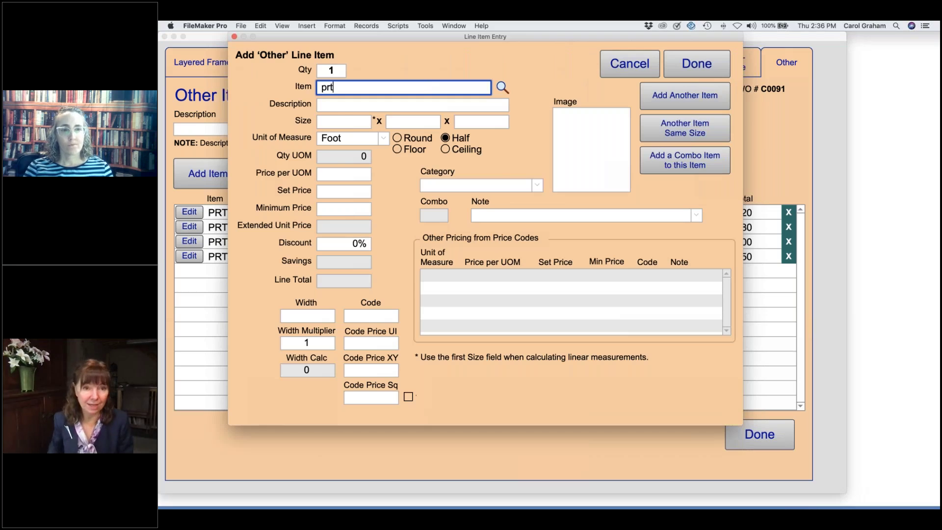
pyautogui.press('Tab')
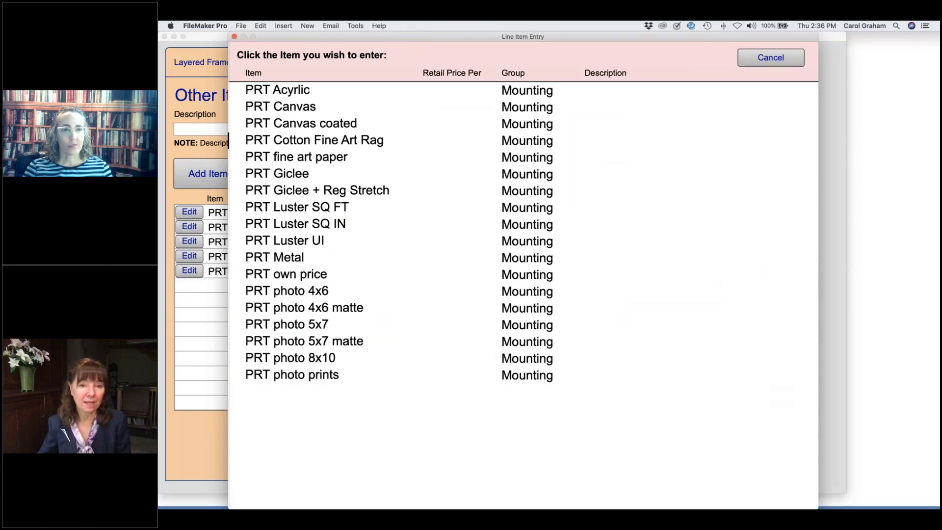
pyautogui.click(322, 142)
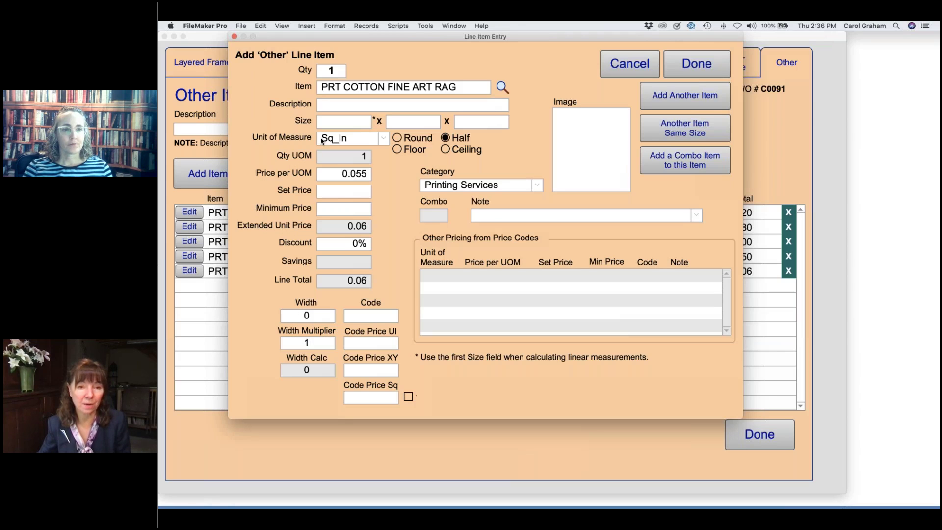
# - Set the cotton fine art rag item's size to 25 x 48 and describe it as Pillar
pyautogui.click(356, 124)
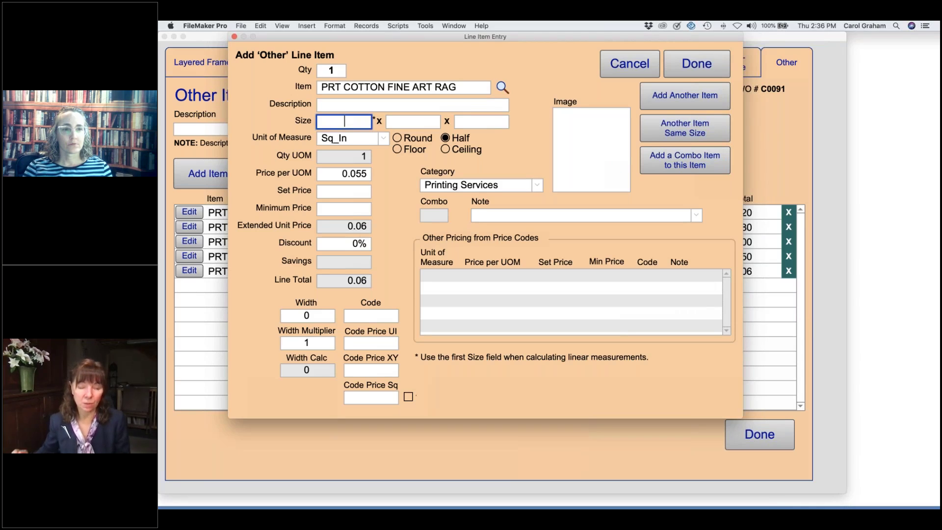
pyautogui.write('25')
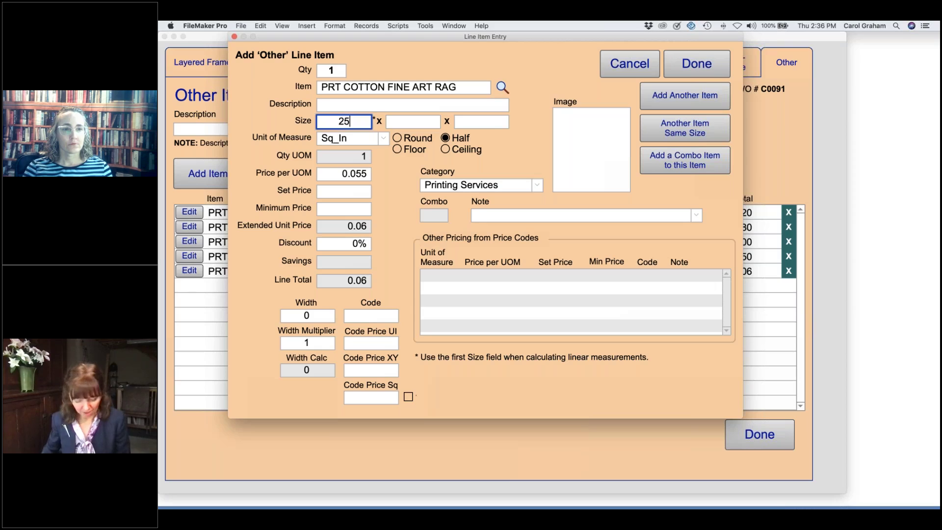
pyautogui.press('Tab')
pyautogui.write('48')
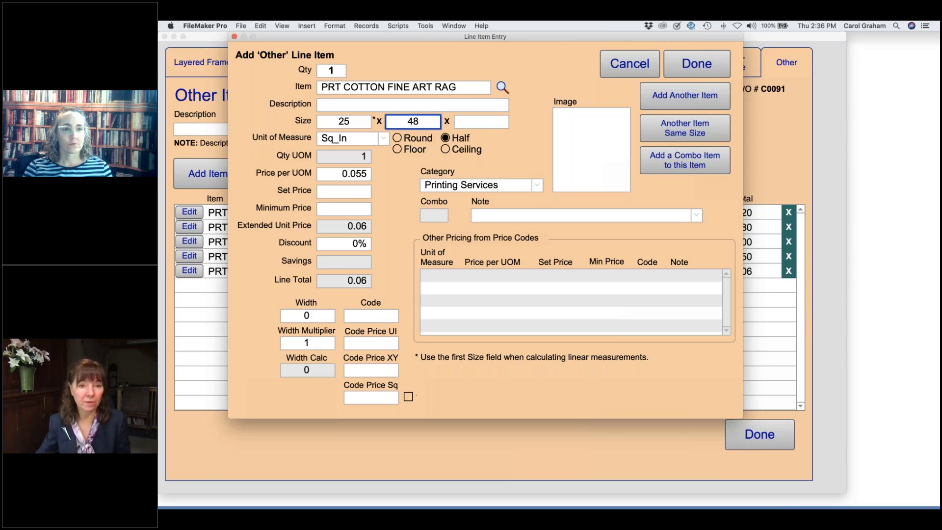
pyautogui.click(397, 178)
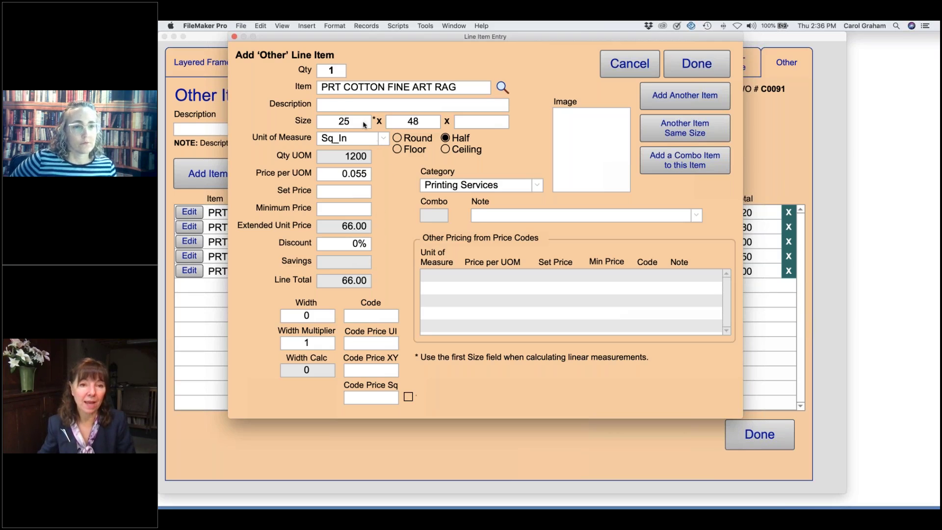
pyautogui.click(345, 104)
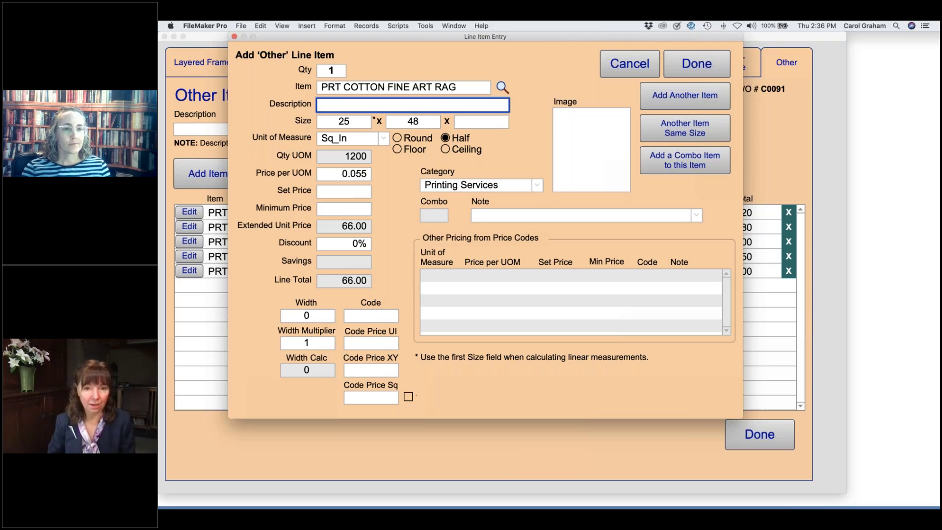
pyautogui.write('Pillar')
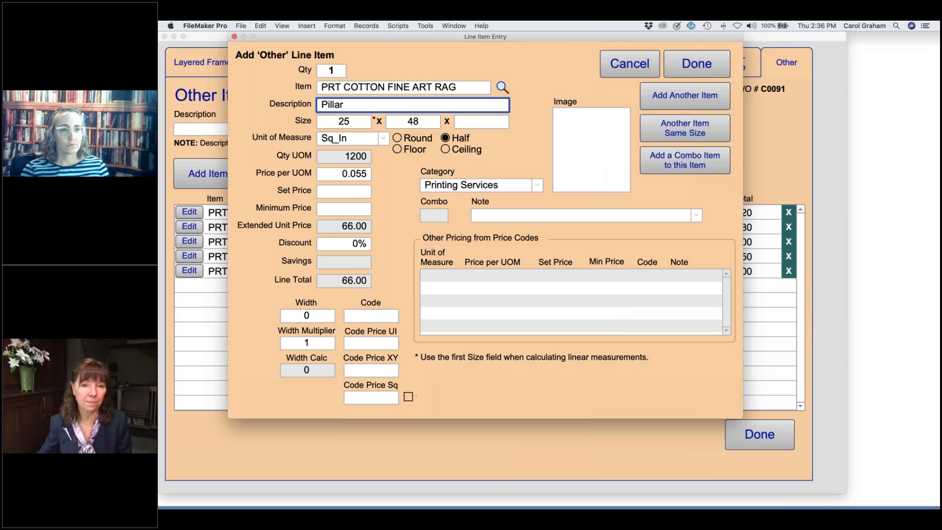
pyautogui.click(398, 63)
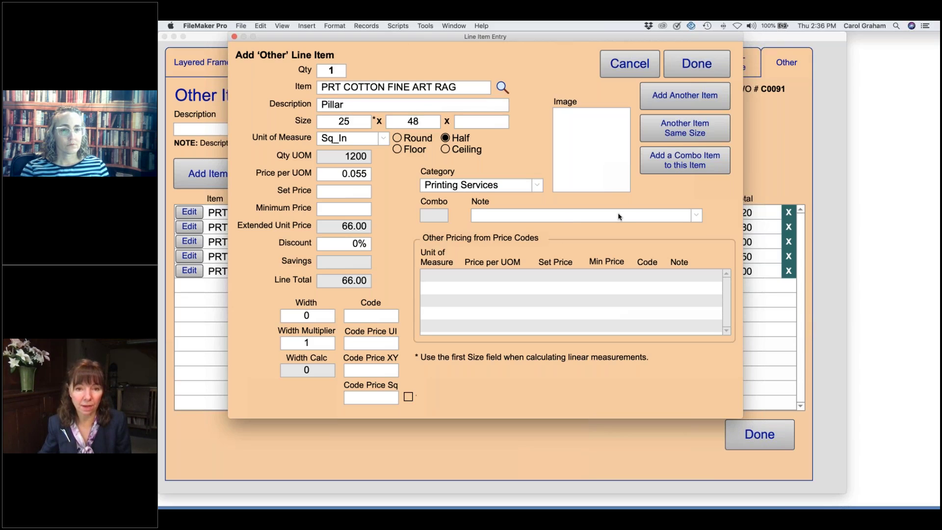
# - Enter the note IMG 4587 on Kensington USB and add the flower photo as the item's image
pyautogui.click(656, 217)
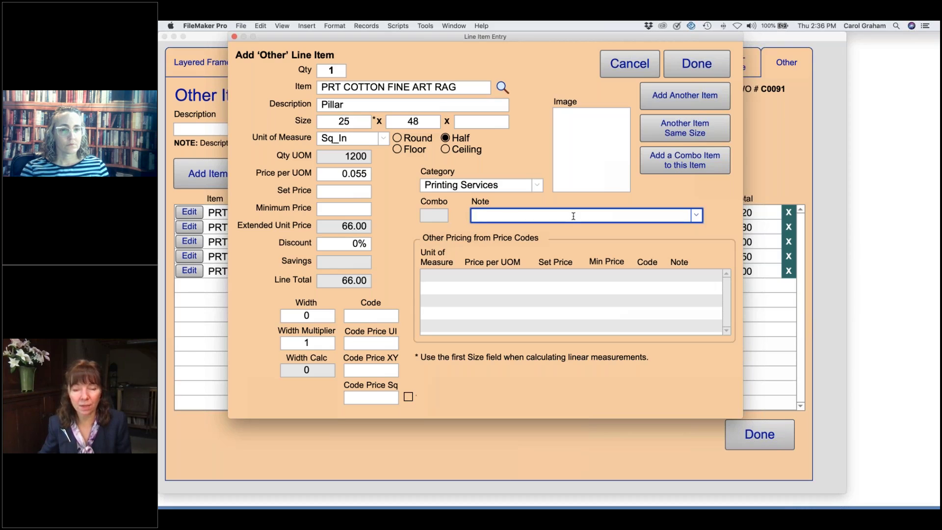
pyautogui.write('IM')
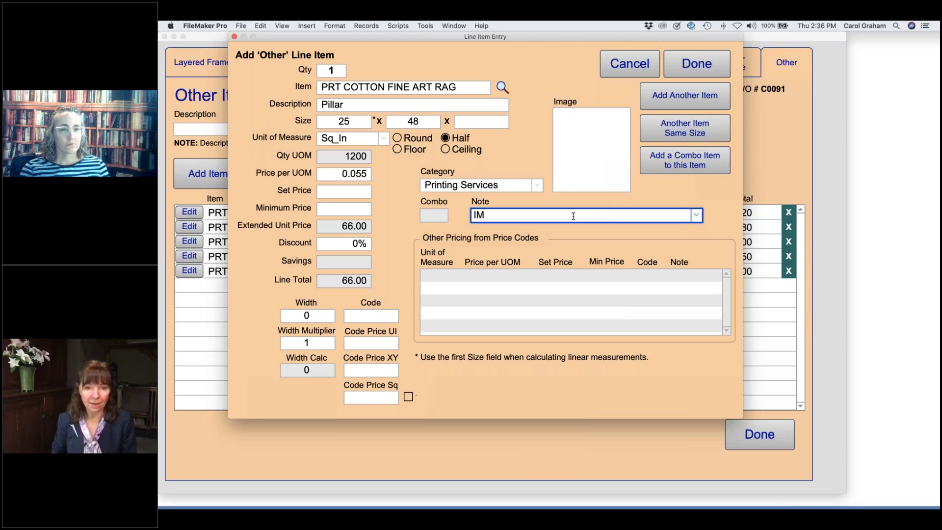
pyautogui.write('G 45')
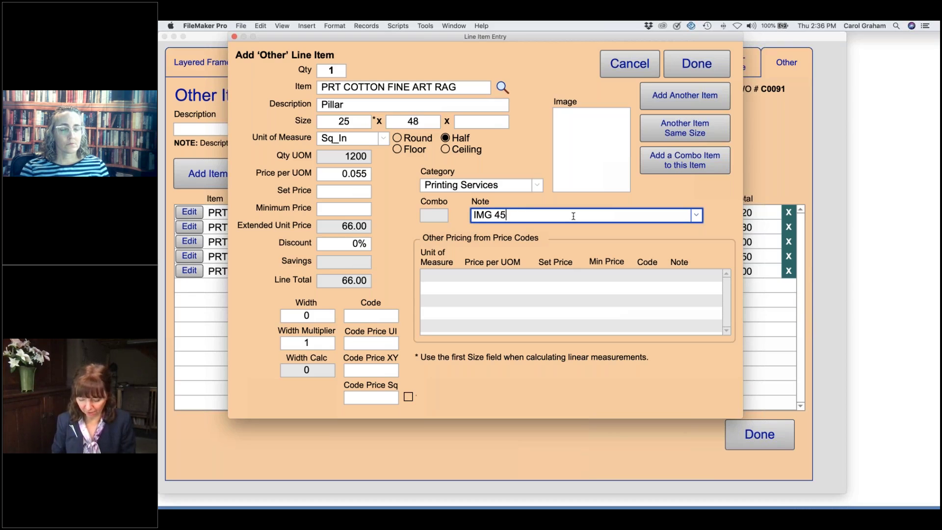
pyautogui.write('87 on ')
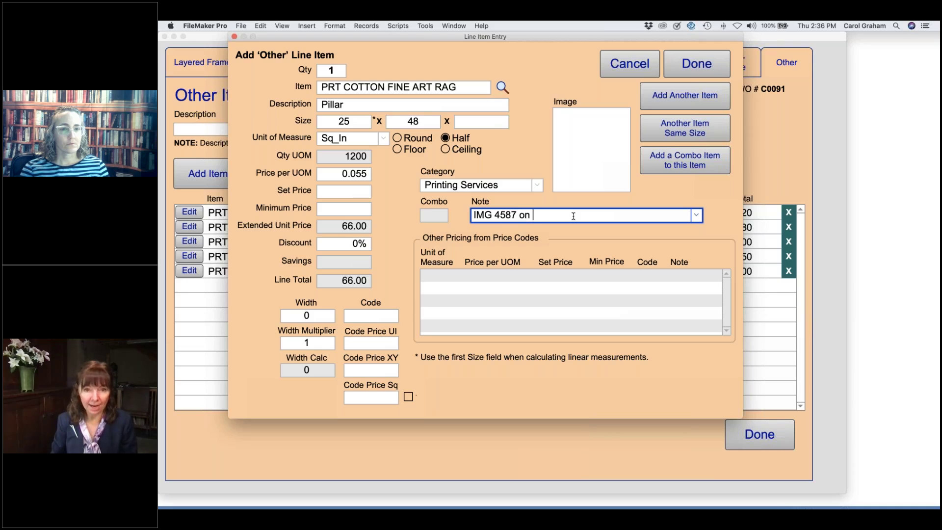
pyautogui.write('Kensington USB')
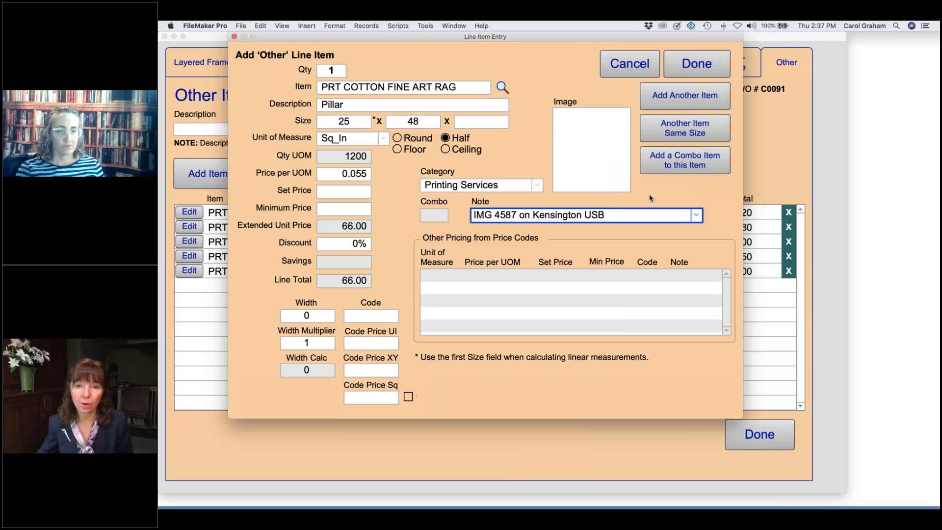
pyautogui.moveTo(651, 199); pyautogui.dragTo(590, 146)
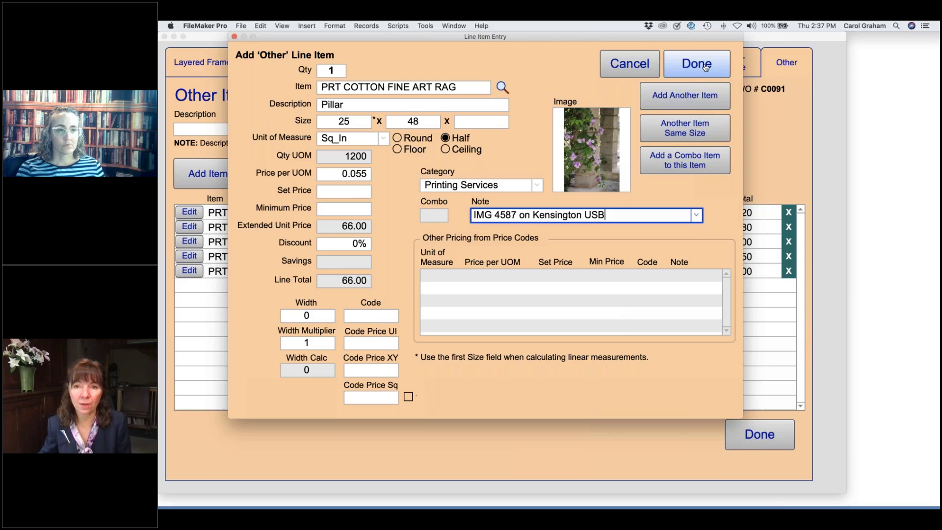
# - Examine the editable value list behind the item's Note field and close it
pyautogui.click(696, 216)
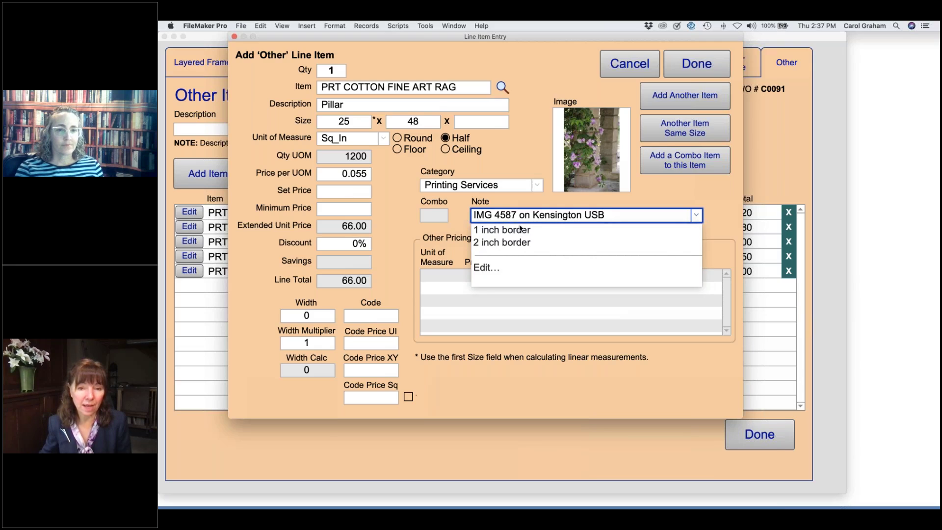
pyautogui.click(486, 269)
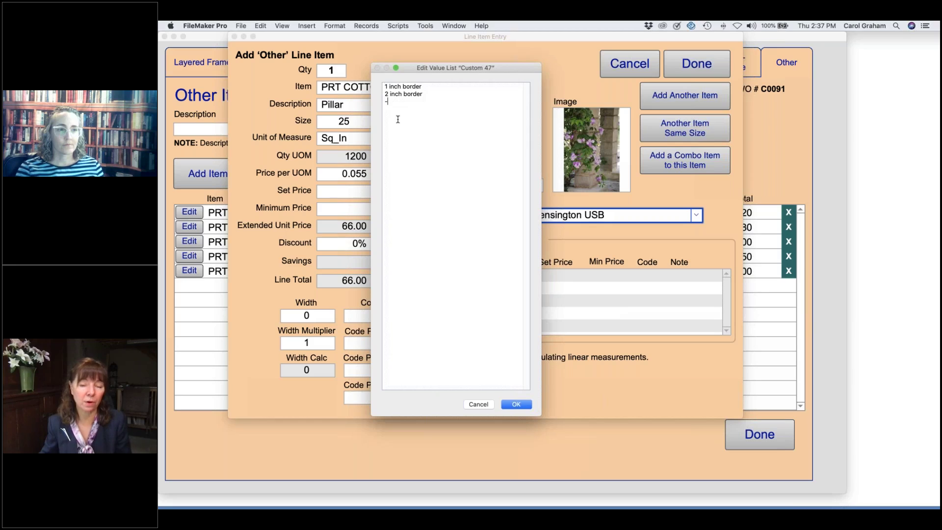
pyautogui.click(511, 405)
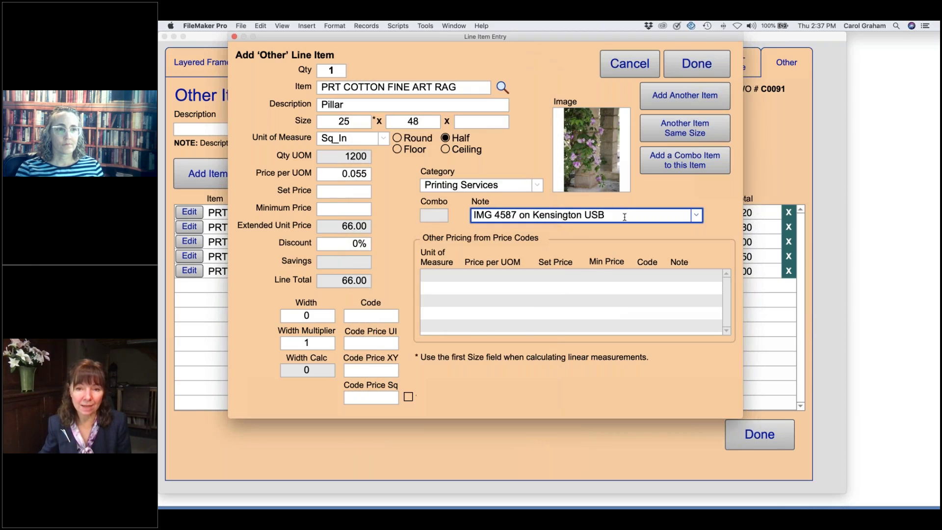
# - Extend the note to read IMG 4587 on Kensington USB w 1 inch border, and finish the Pillar line item
pyautogui.click(697, 216)
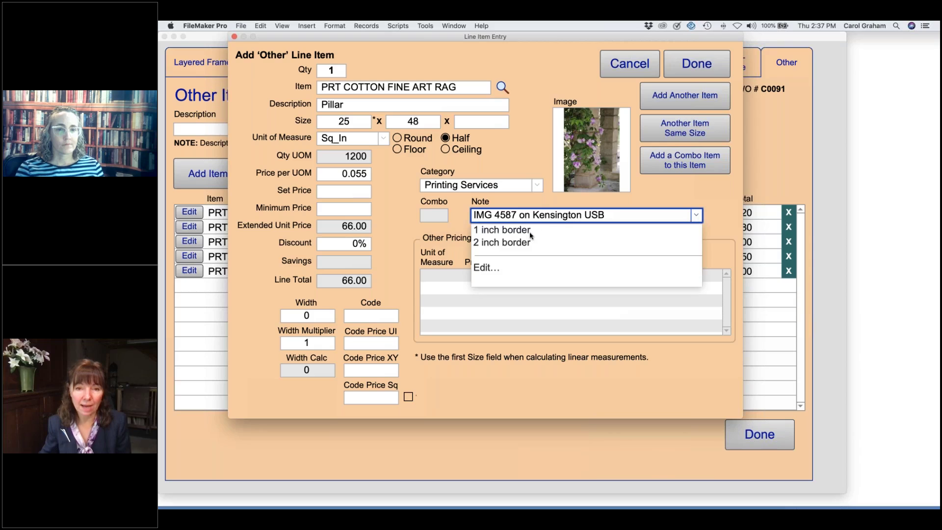
pyautogui.click(530, 233)
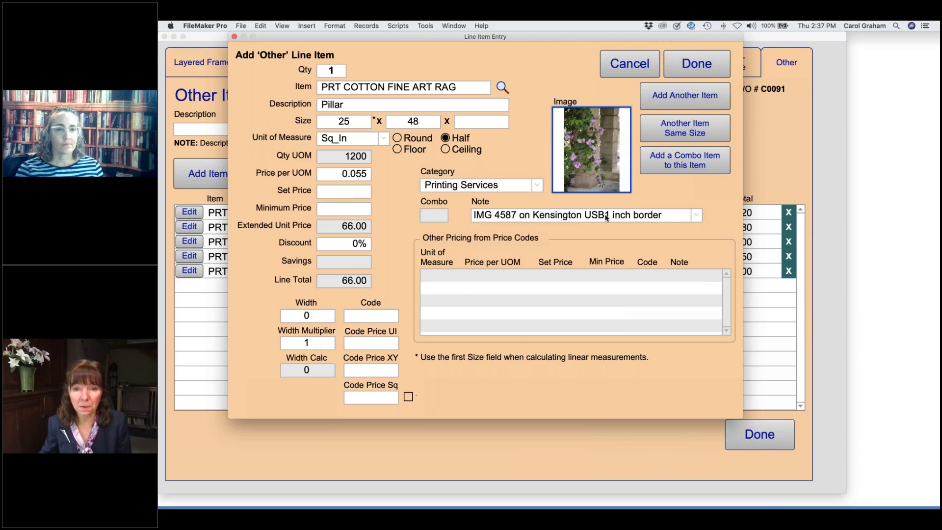
pyautogui.click(606, 216)
pyautogui.write('w/')
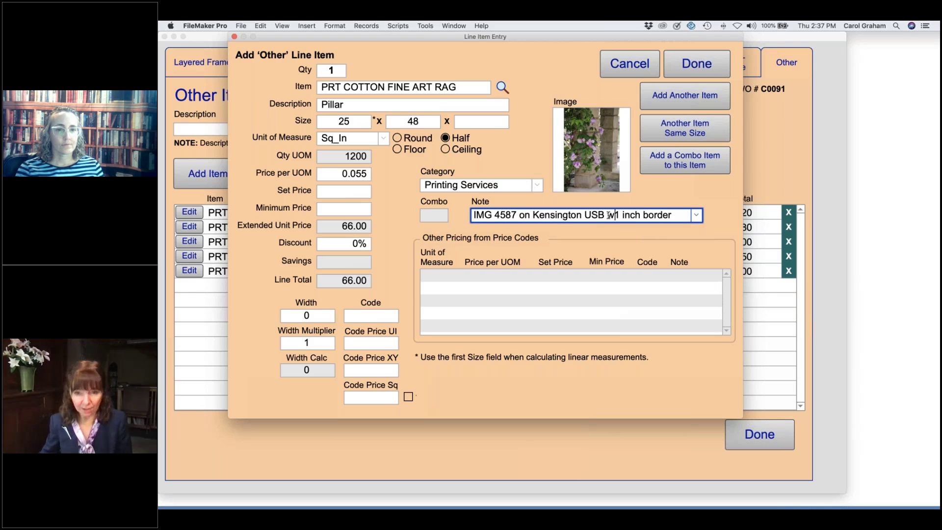
pyautogui.click(656, 194)
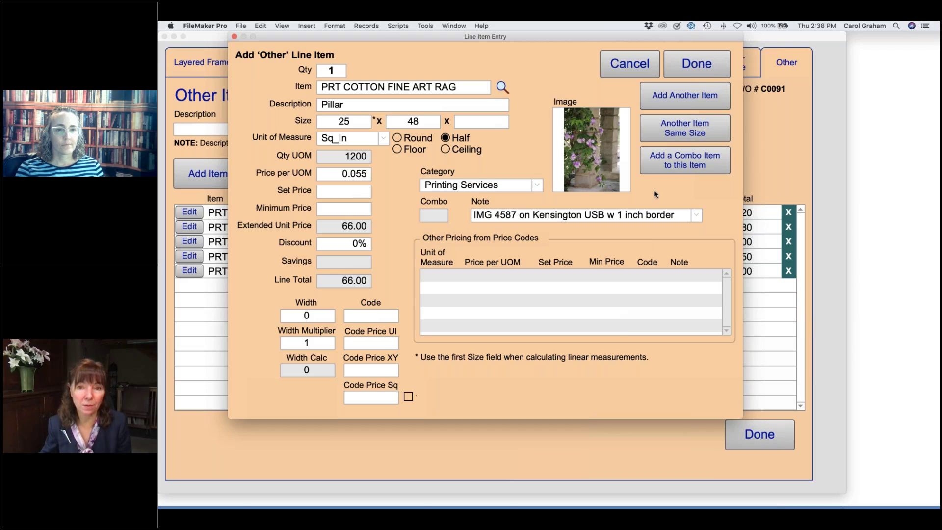
pyautogui.click(697, 64)
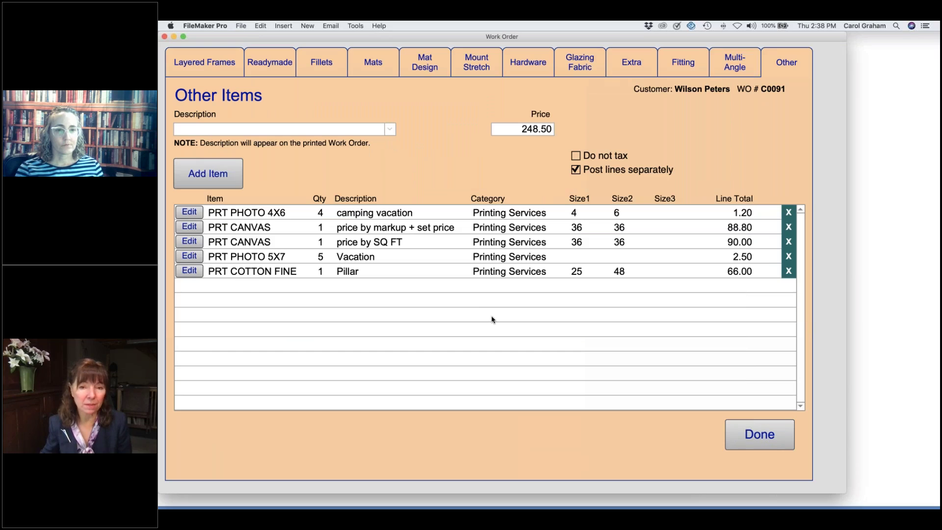
# - Switch off Post lines separately for the Other items and switch it back on
pyautogui.click(575, 169)
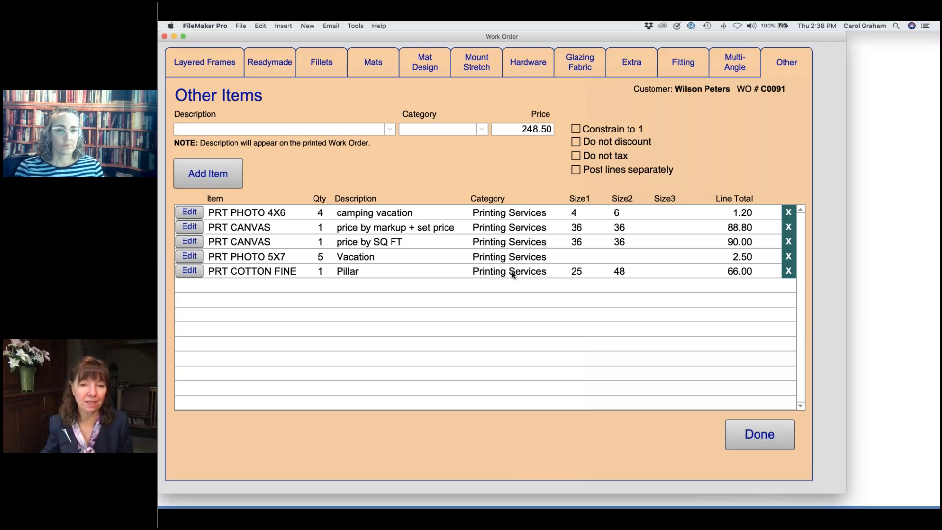
pyautogui.click(576, 169)
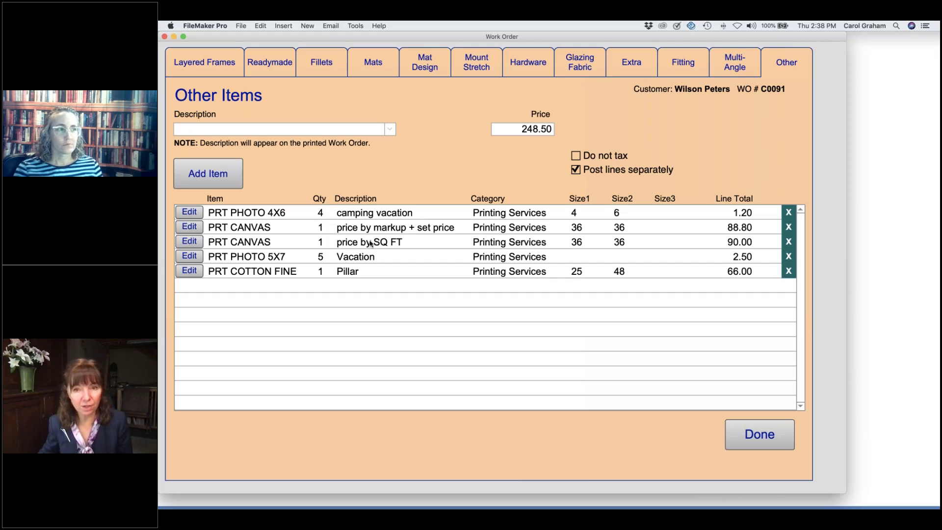
# - Finish the Other items and update the work order's already posted invoice with the changes
pyautogui.click(743, 435)
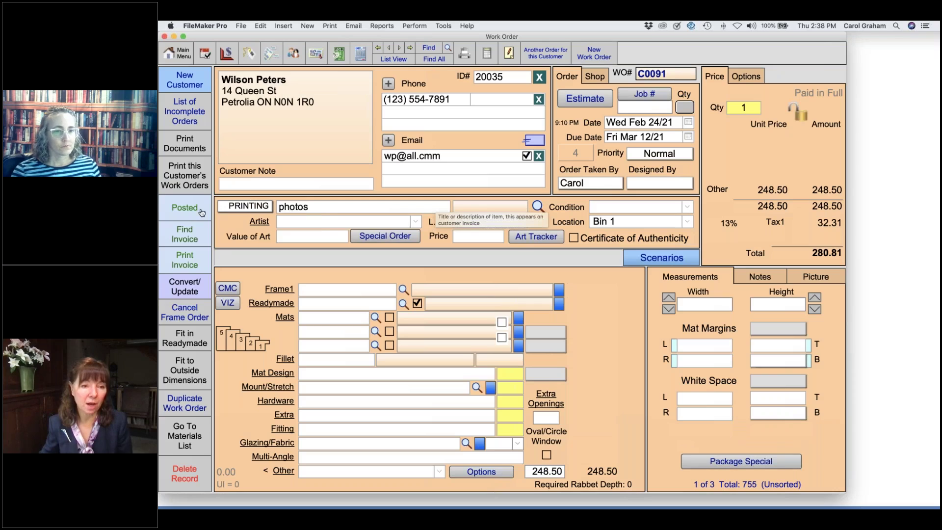
pyautogui.moveTo(195, 211)
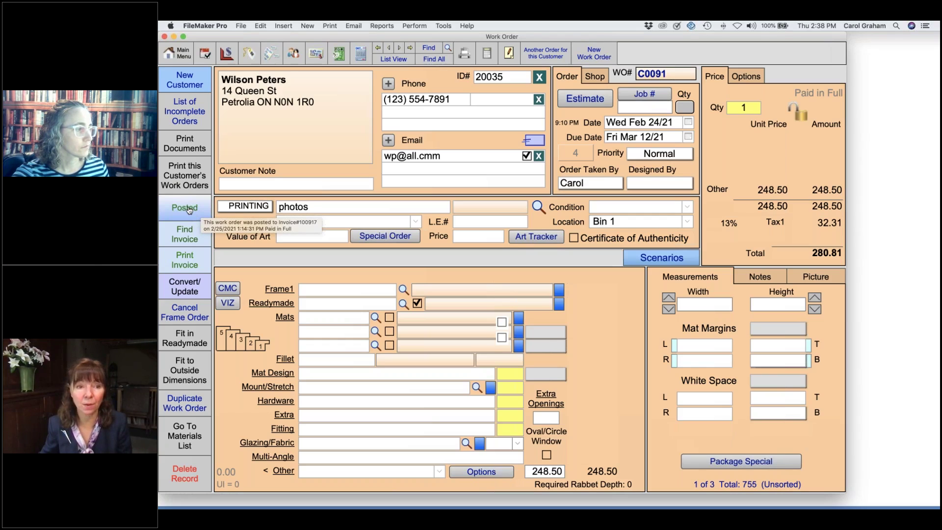
pyautogui.click(188, 208)
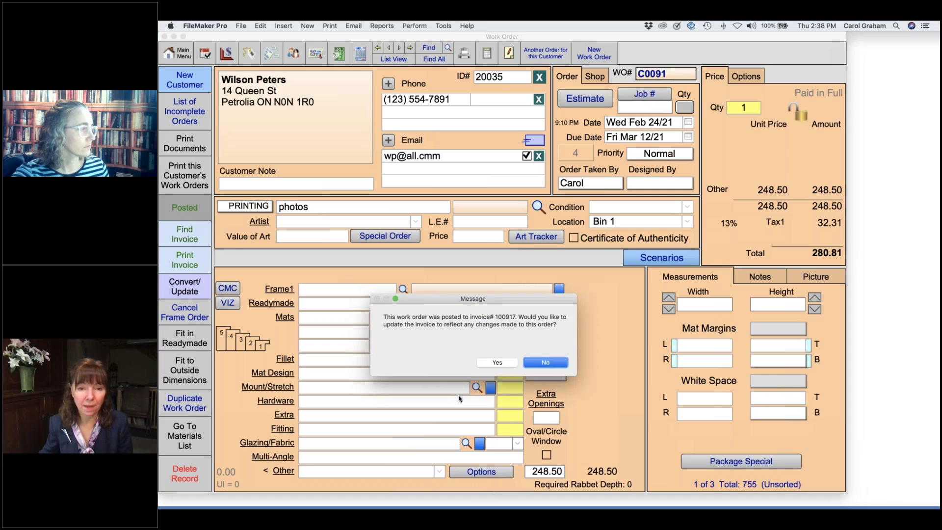
pyautogui.click(498, 362)
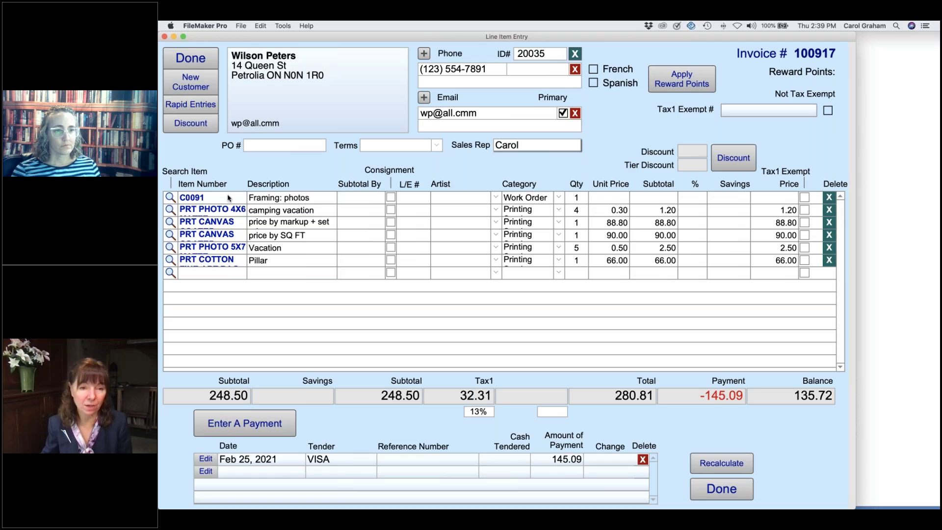
# - Remove the "Framing:" prefix from the description of invoice line C0091, leaving "photos", and finish the line item entry
pyautogui.click(278, 199)
pyautogui.click(281, 198)
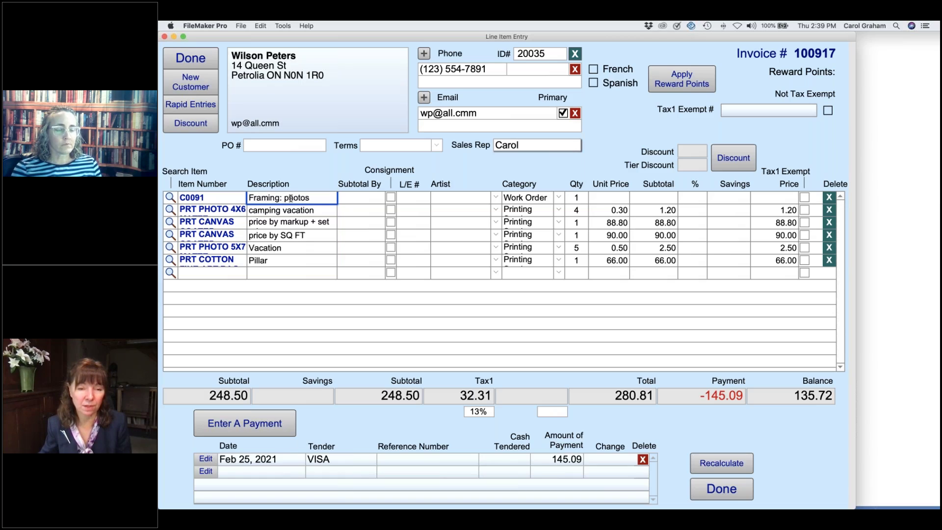
pyautogui.click(309, 179)
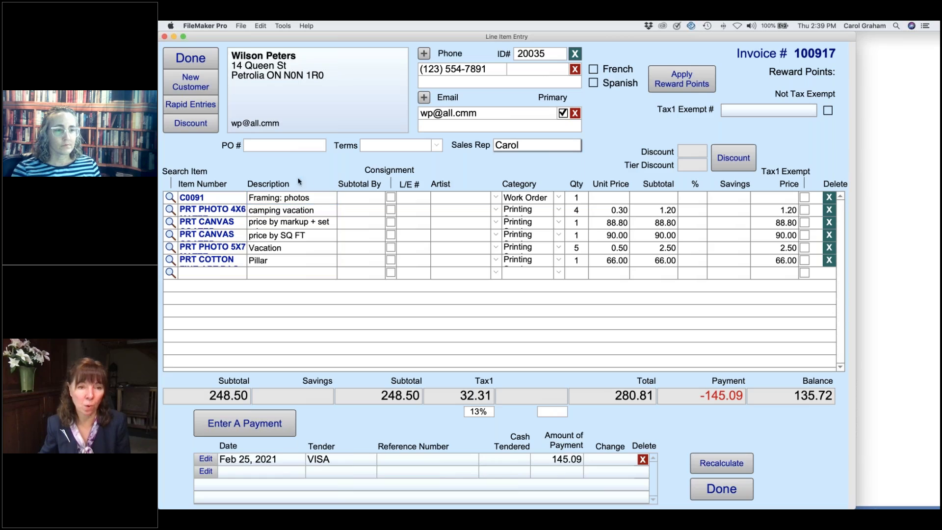
pyautogui.click(283, 201)
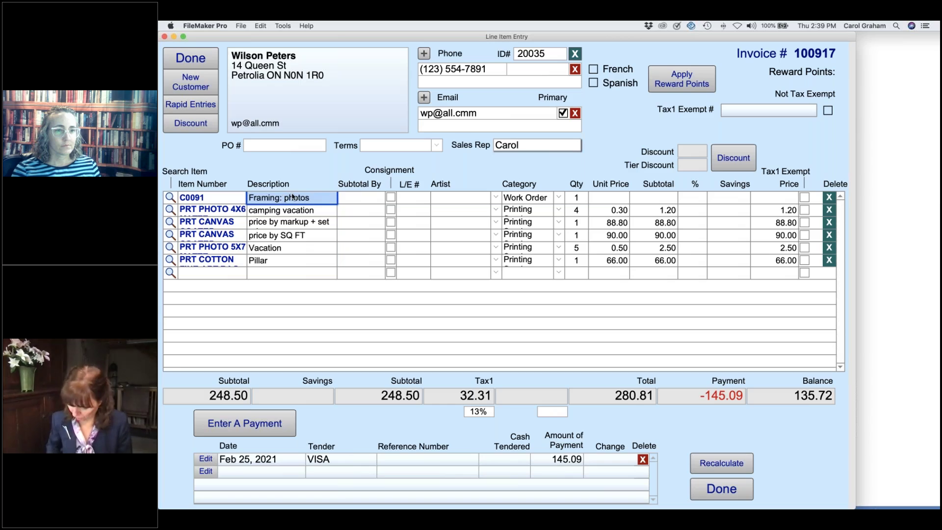
pyautogui.press('BackSpace')
pyautogui.press('BackSpace')
pyautogui.press('BackSpace')
pyautogui.press('BackSpace')
pyautogui.press('BackSpace')
pyautogui.press('BackSpace')
pyautogui.press('BackSpace')
pyautogui.press('BackSpace')
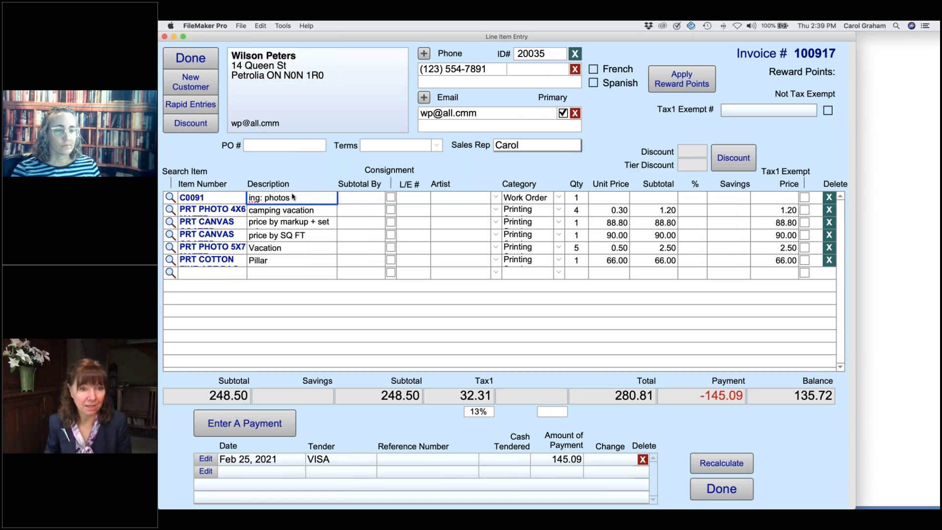
pyautogui.press('BackSpace')
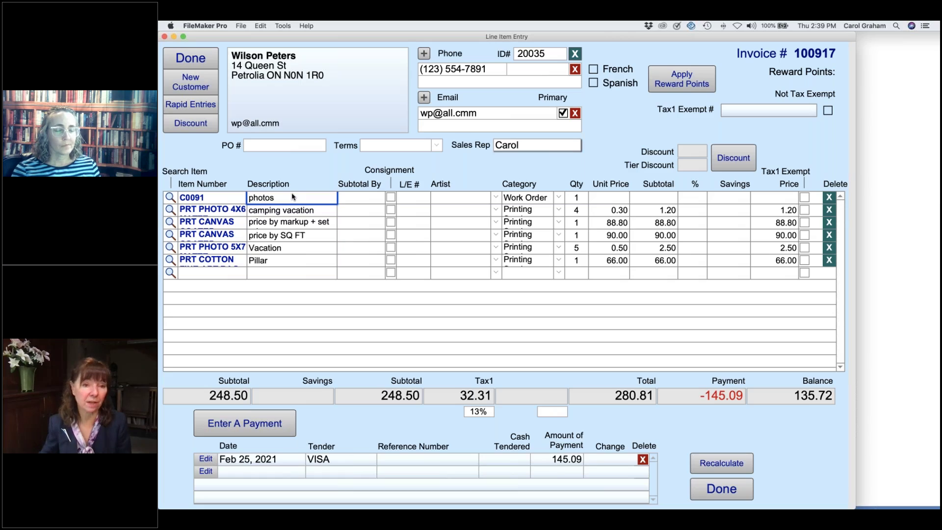
pyautogui.click(196, 61)
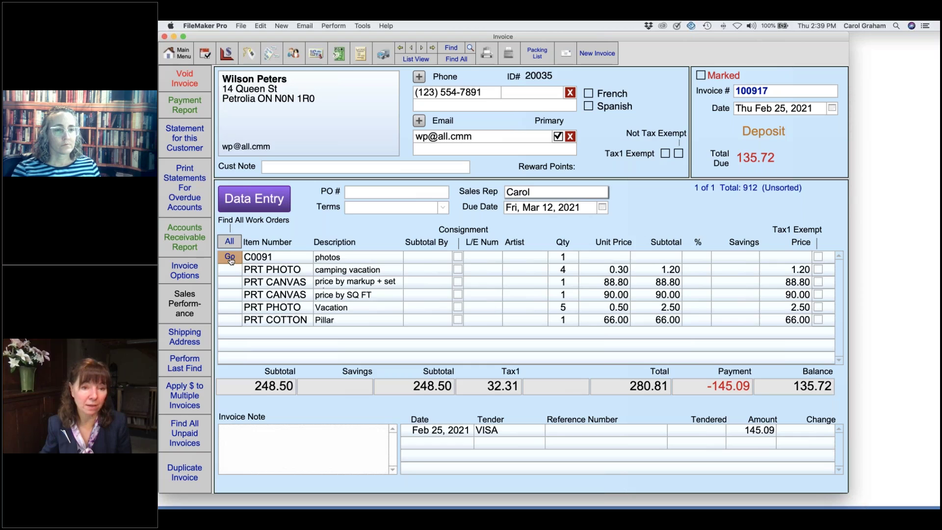
# - View the work order behind invoice line C0091, and open the full Invoice Options from the main menu
pyautogui.click(230, 260)
pyautogui.click(230, 260)
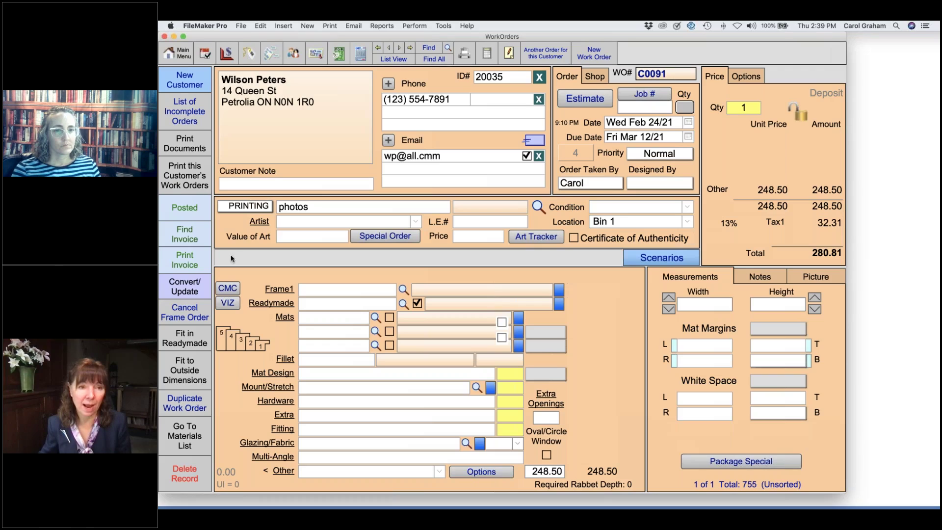
pyautogui.click(177, 52)
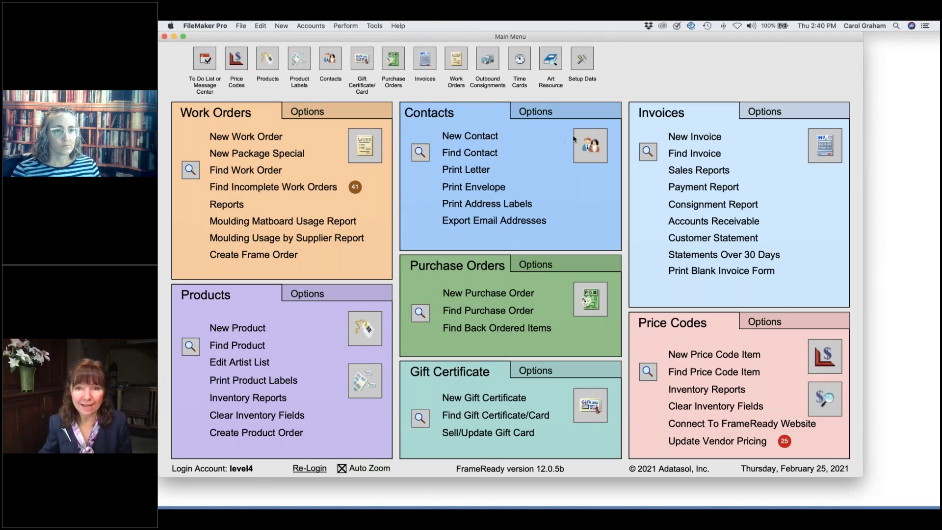
pyautogui.click(795, 114)
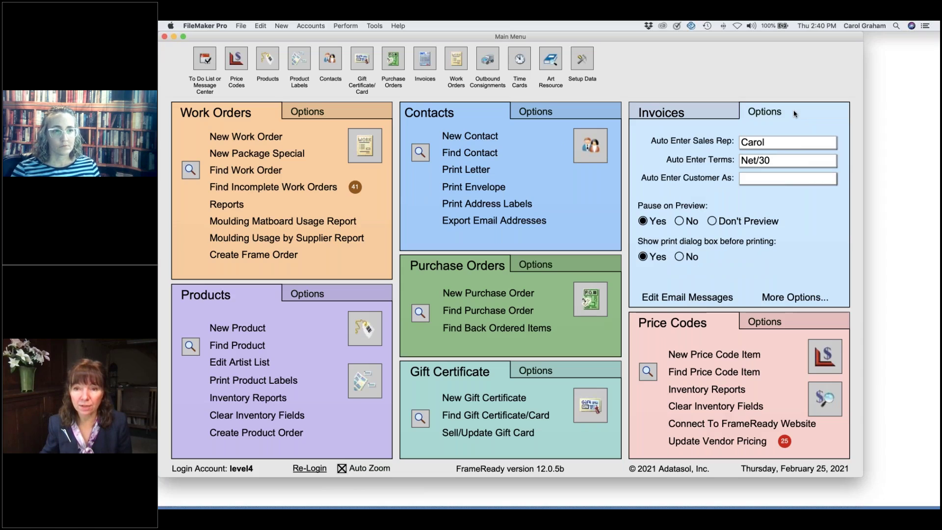
pyautogui.click(796, 298)
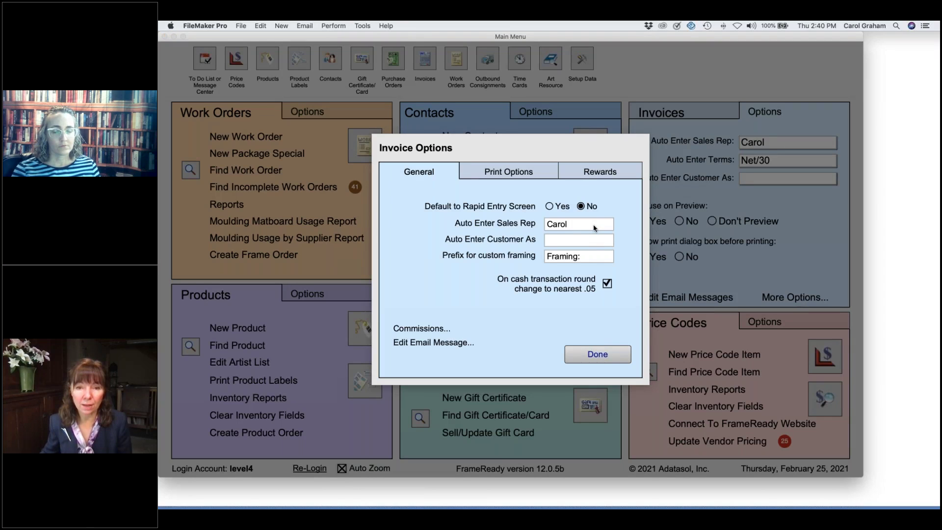
# - Change the prefix for custom framing to "PRT of Framing:" in the general invoice options
pyautogui.click(591, 254)
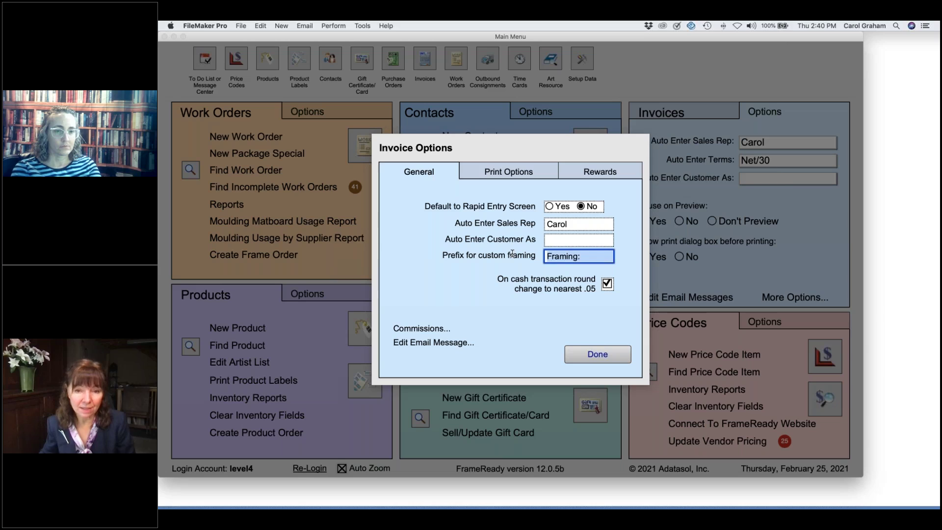
pyautogui.press('BackSpace')
pyautogui.press('BackSpace')
pyautogui.press('BackSpace')
pyautogui.press('BackSpace')
pyautogui.press('BackSpace')
pyautogui.press('BackSpace')
pyautogui.press('BackSpace')
pyautogui.press('BackSpace')
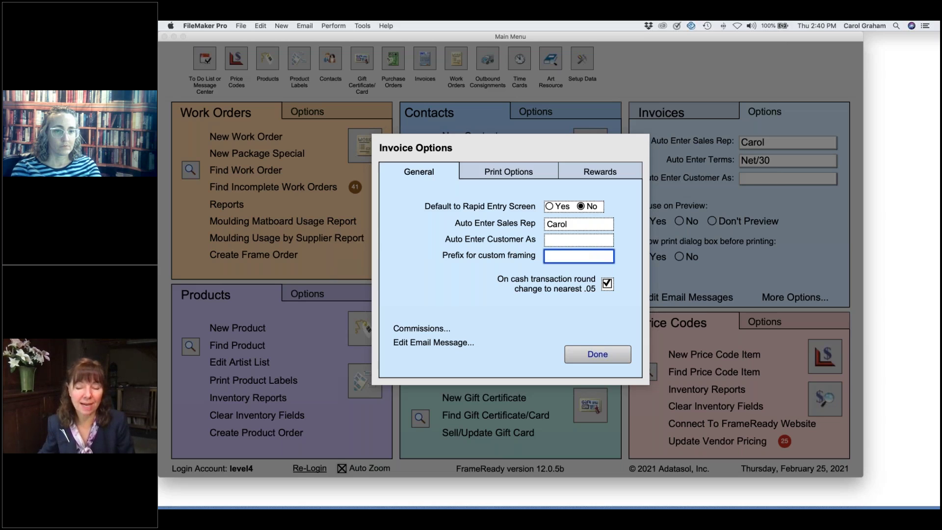
pyautogui.write('PRT')
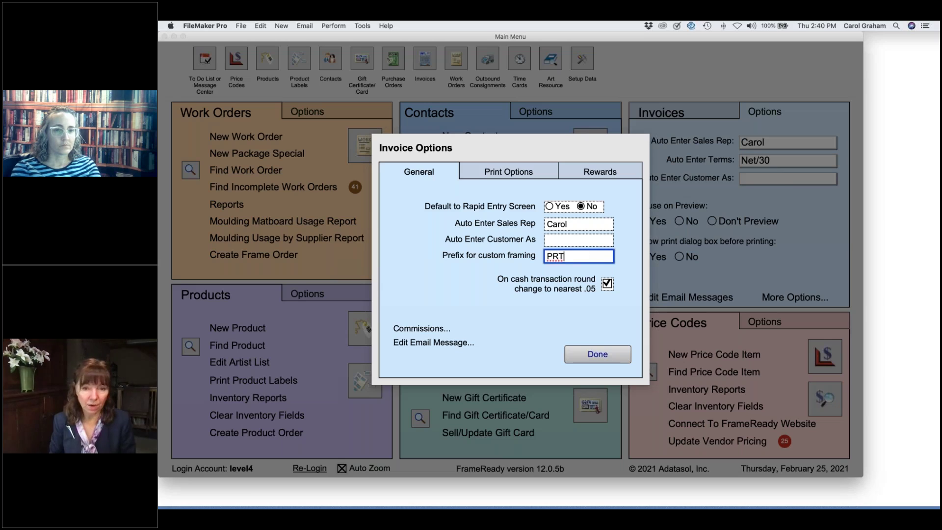
pyautogui.write(' of F')
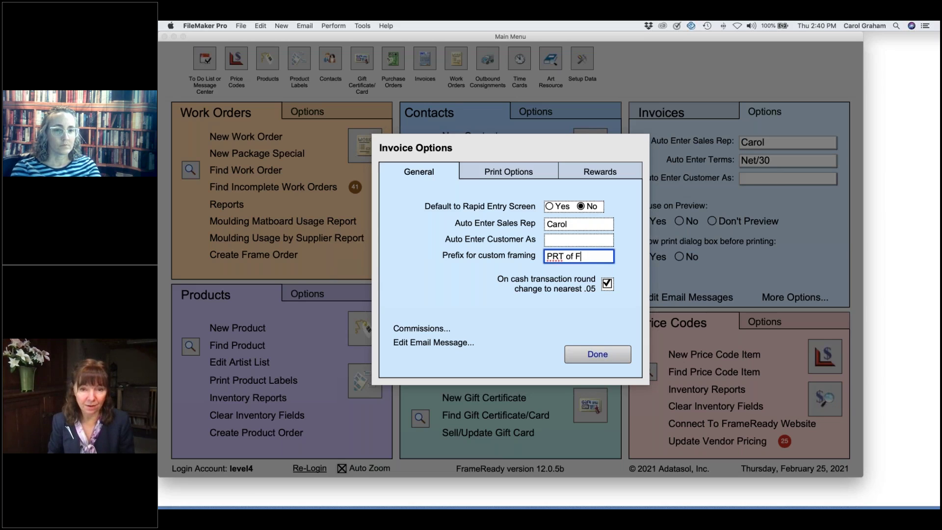
pyautogui.write('rae')
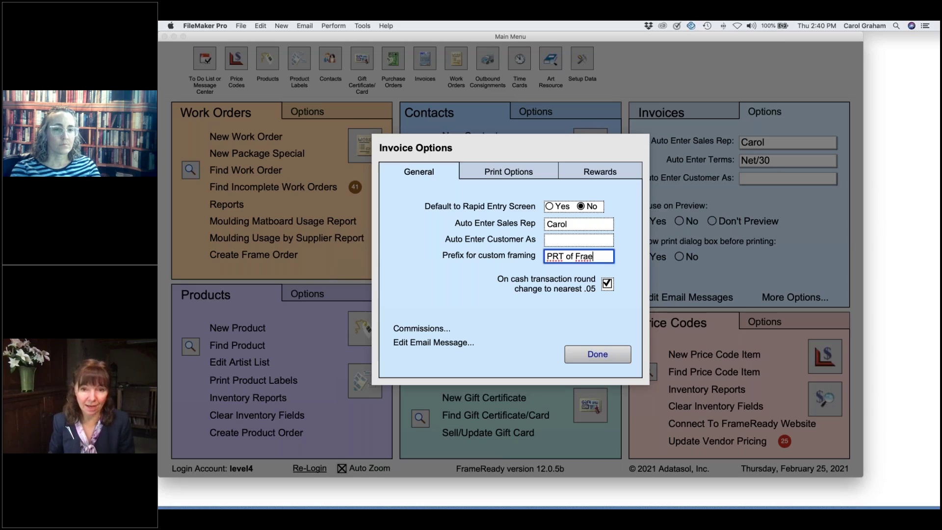
pyautogui.press('BackSpace')
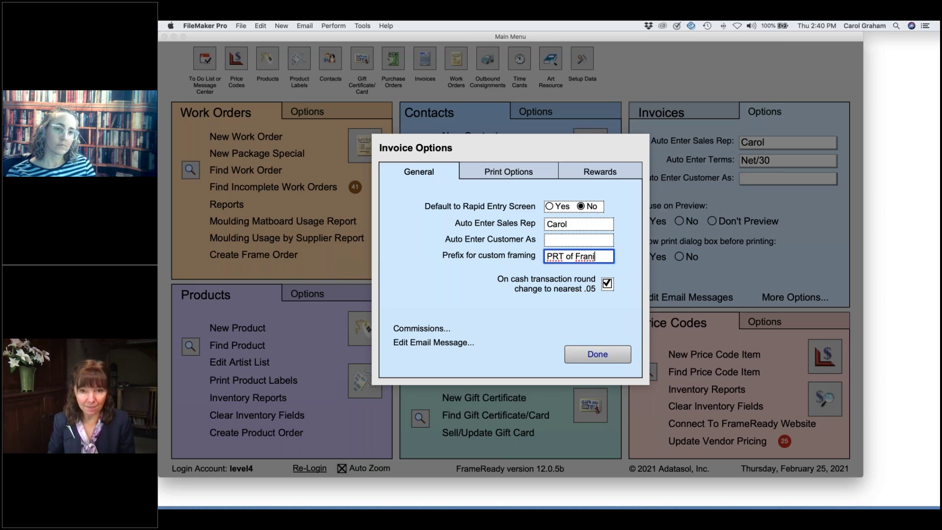
pyautogui.write('ming')
pyautogui.press('BackSpace')
pyautogui.press('BackSpace')
pyautogui.press('BackSpace')
pyautogui.press('BackSpace')
pyautogui.write('ming:')
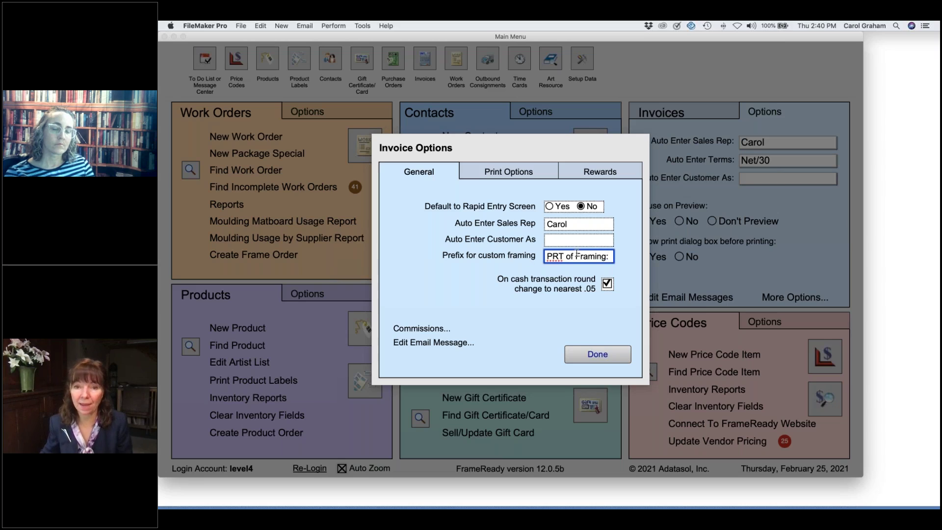
# - Remove "PRT of" from the custom framing prefix, leaving "Framing:", and close the invoice options
pyautogui.click(610, 255)
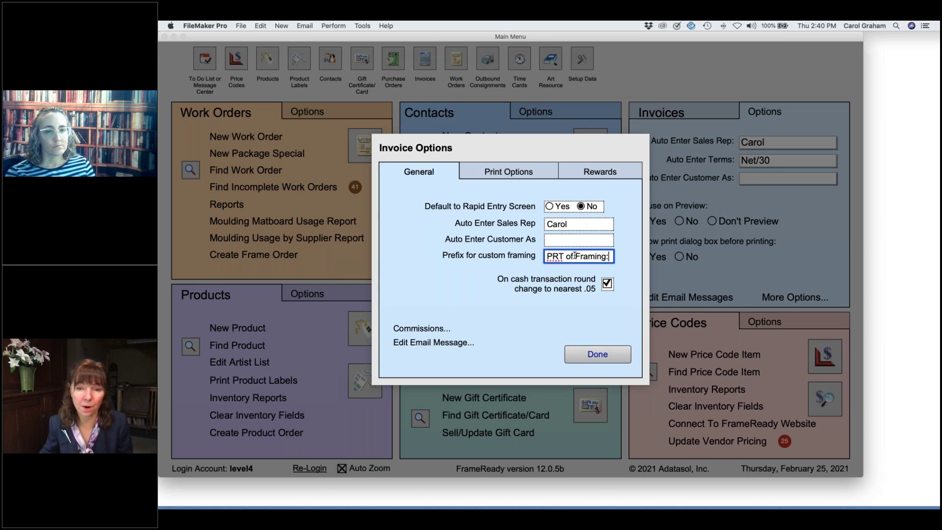
pyautogui.moveTo(575, 256); pyautogui.dragTo(523, 251)
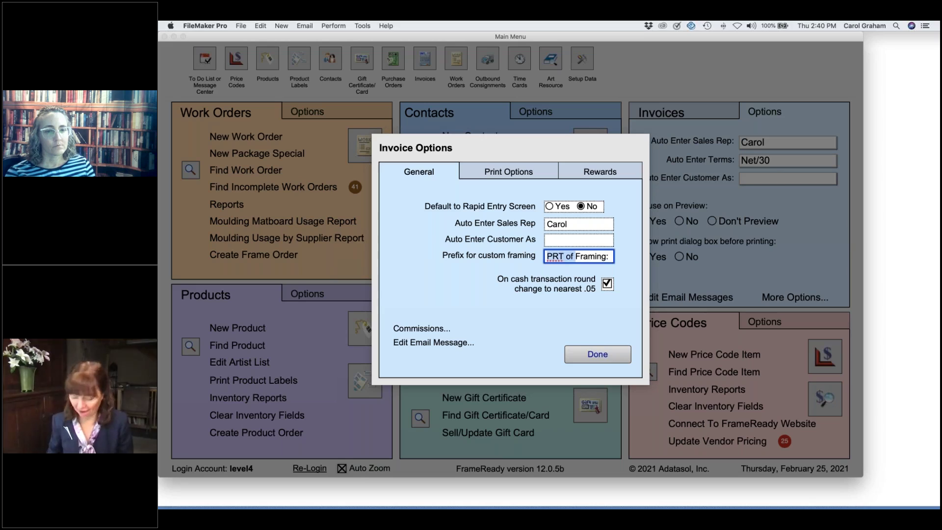
pyautogui.press('BackSpace')
pyautogui.click(472, 284)
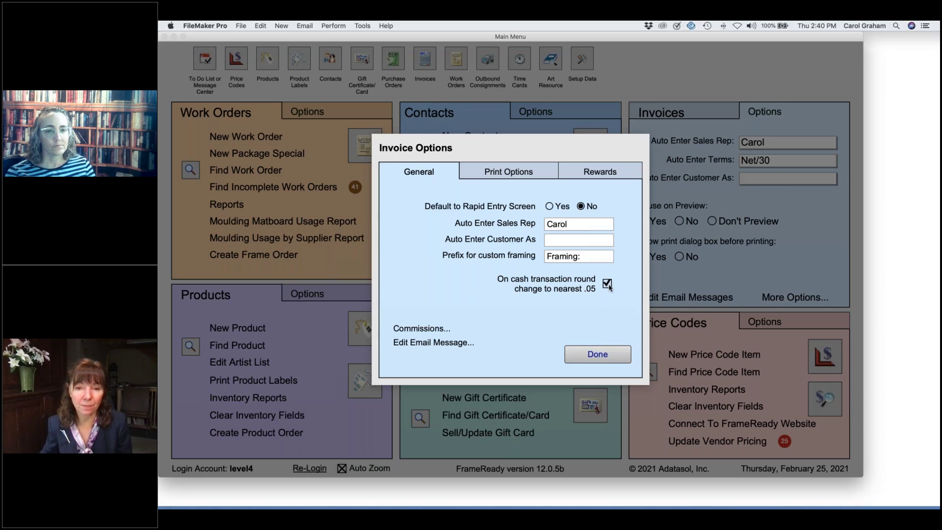
pyautogui.click(612, 357)
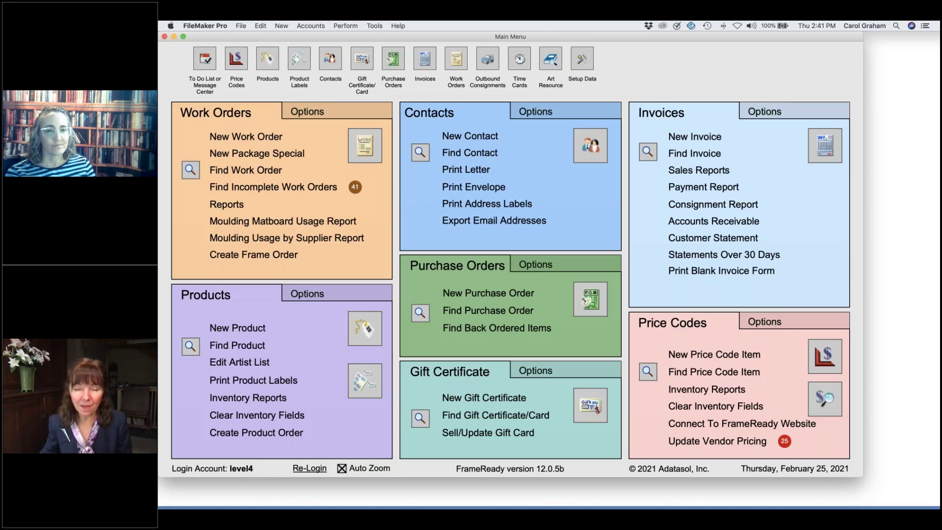
# - Go to work order C0092 and open its PRT FINE ART PAPER line in the Other items for editing
pyautogui.click(366, 147)
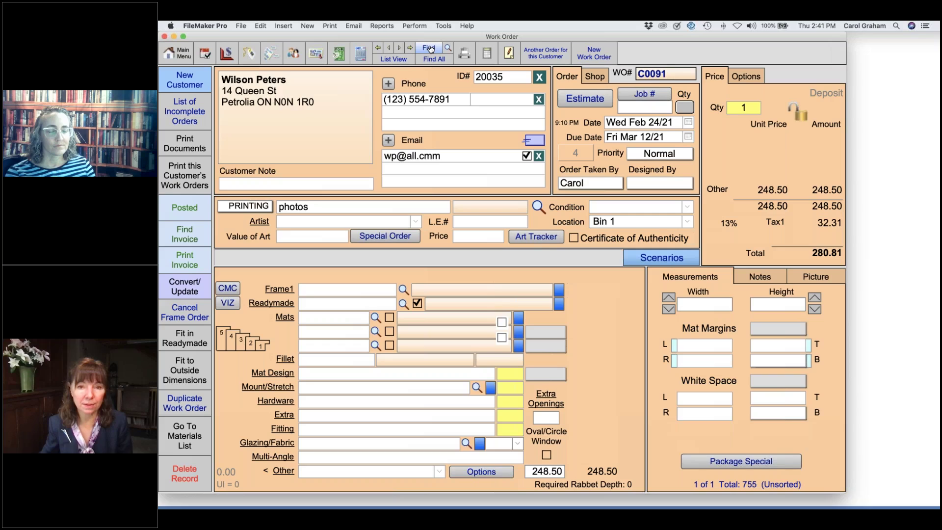
pyautogui.click(390, 48)
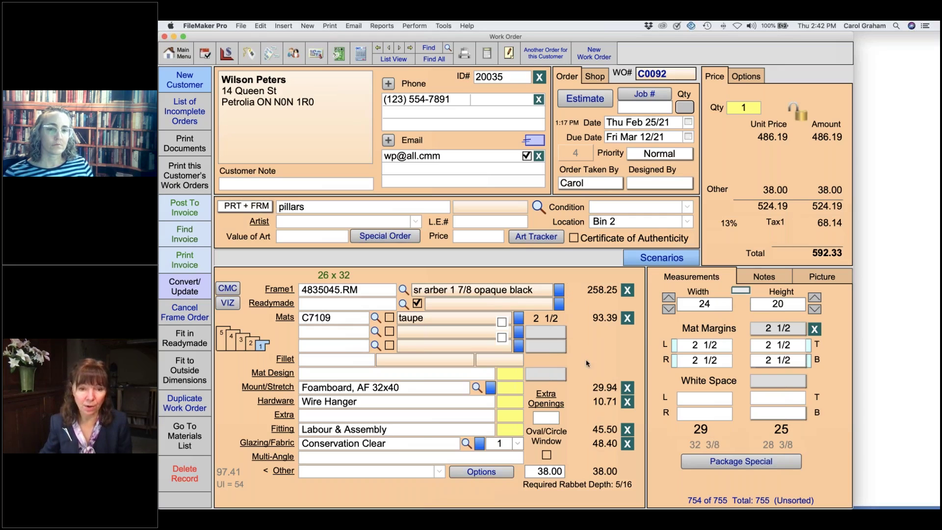
pyautogui.click(282, 472)
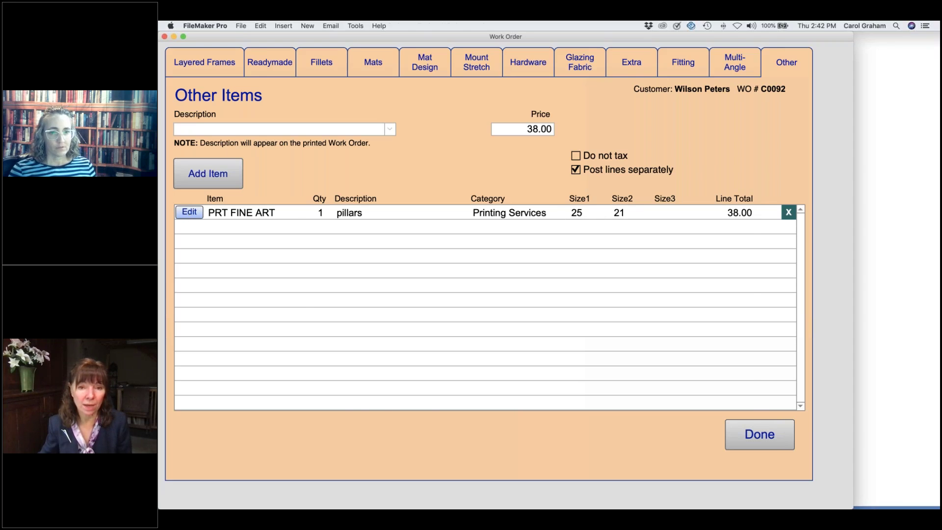
pyautogui.click(186, 211)
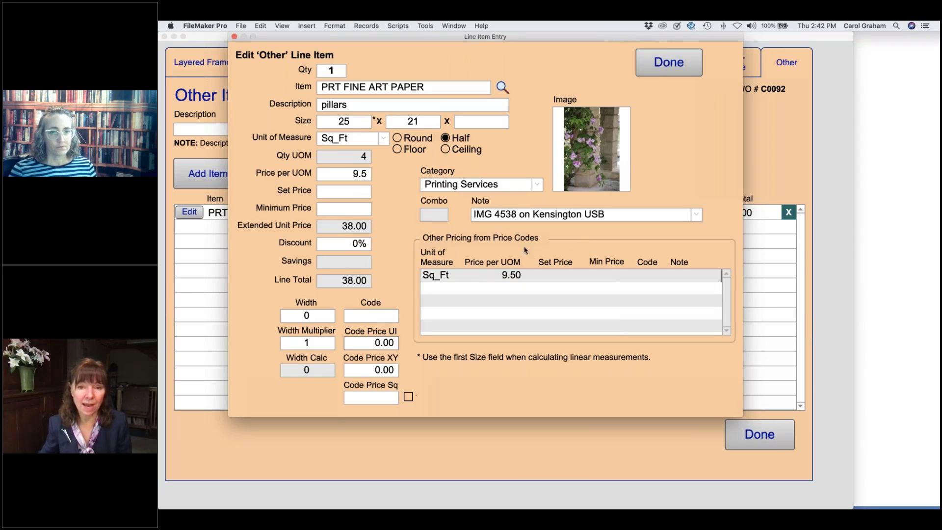
# - Set the size of the pillars fine art print to 26 x 22
pyautogui.click(357, 123)
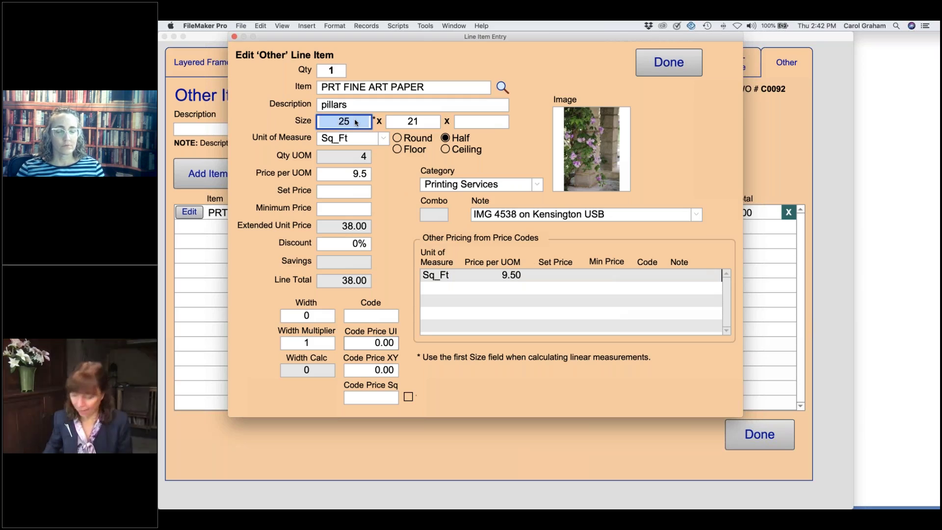
pyautogui.write('26')
pyautogui.click(425, 125)
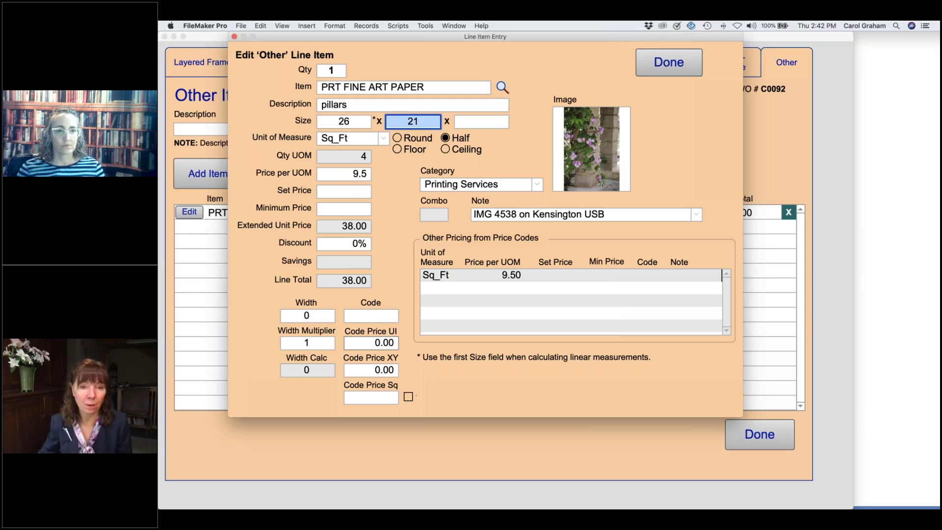
pyautogui.write('22')
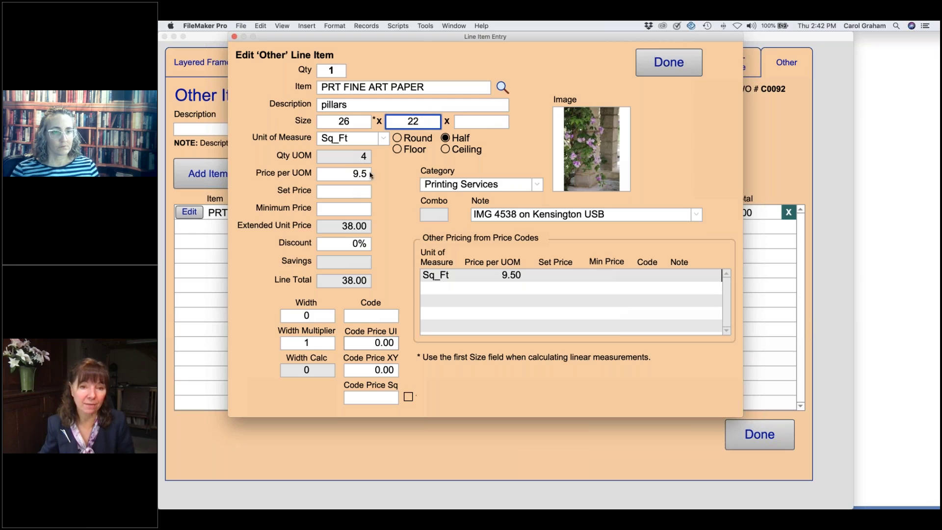
pyautogui.click(388, 184)
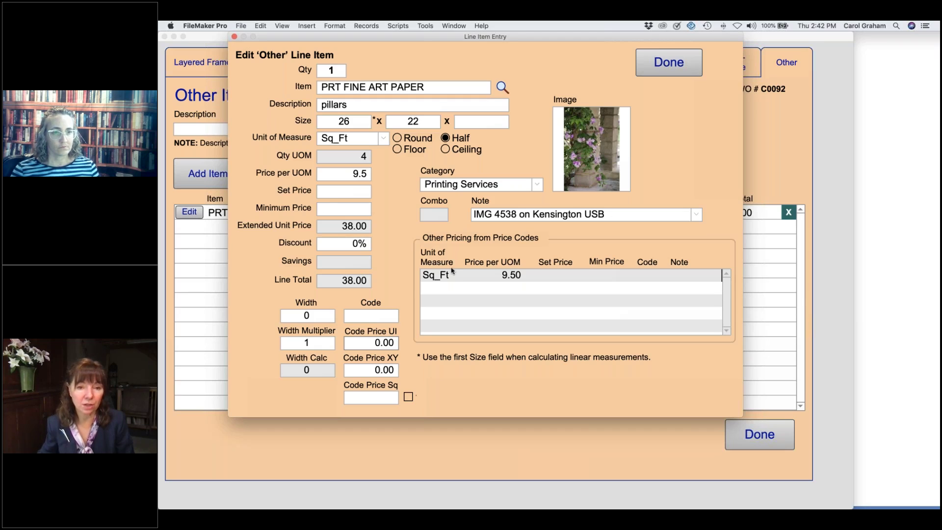
# - Apply the Sq_Ft price of 9.50 from the price codes to the pillars item and finish its line
pyautogui.click(511, 276)
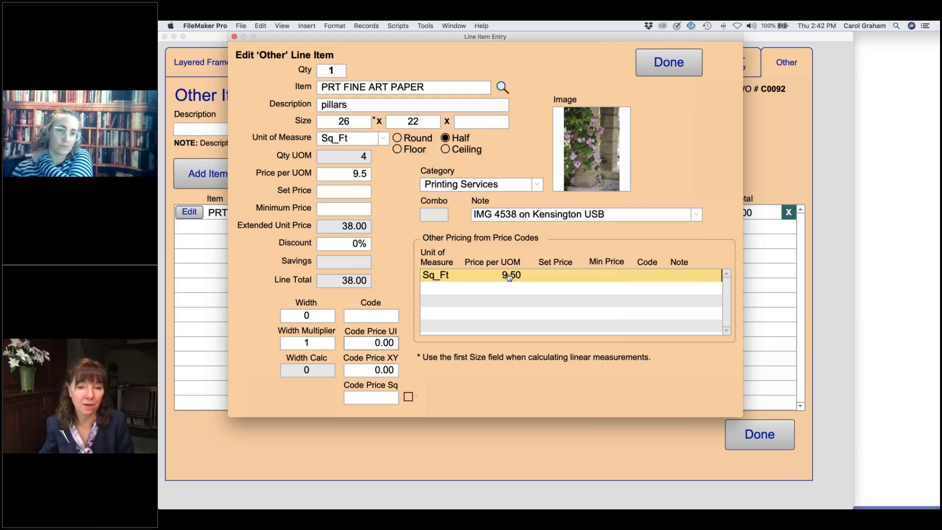
pyautogui.click(483, 241)
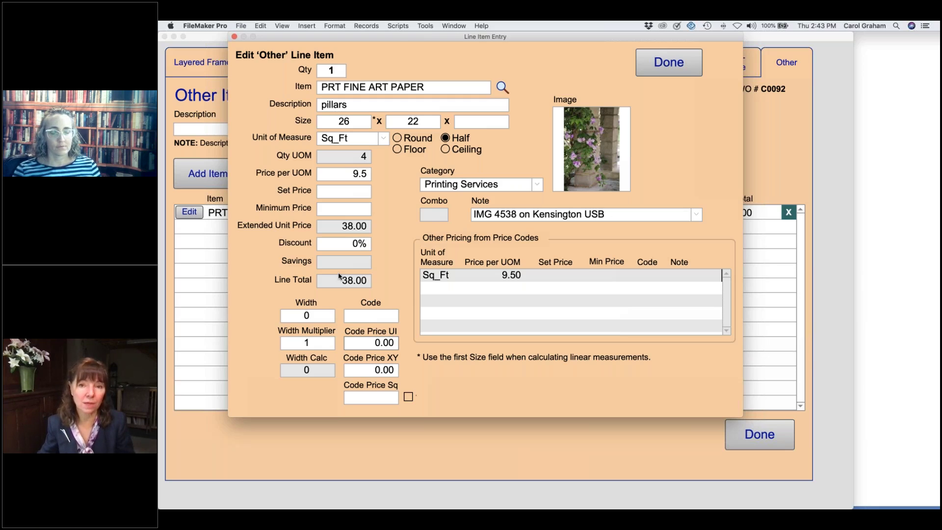
pyautogui.click(653, 70)
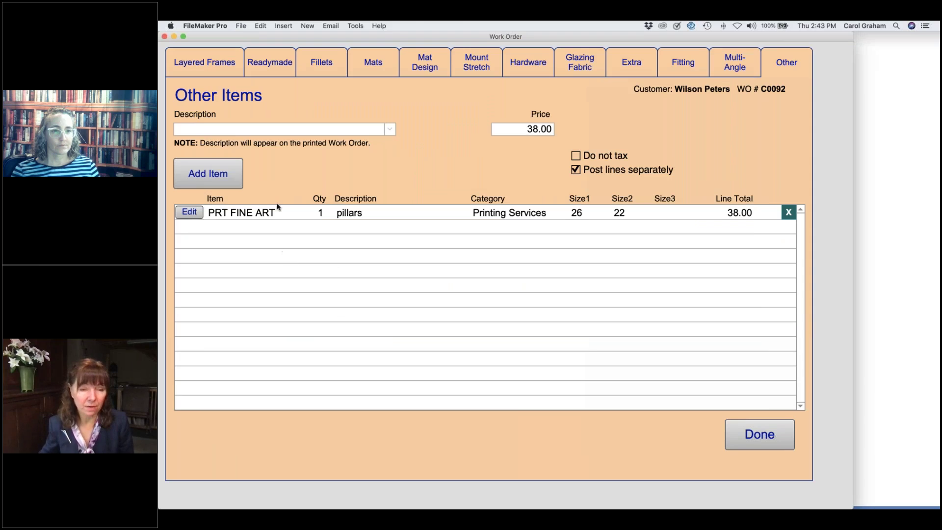
# - Try adding a PRT Canvas line sized 25 x 24 to the work order's Other items and discard the entry
pyautogui.click(214, 175)
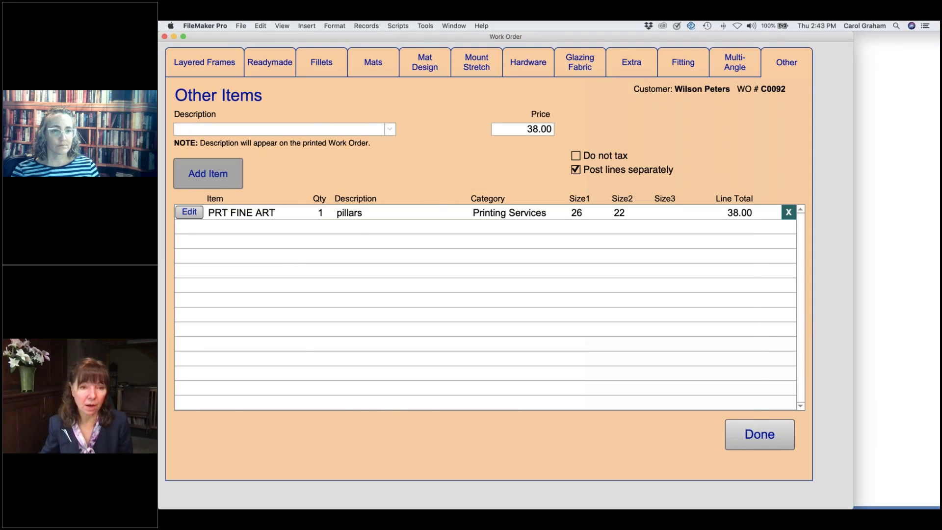
pyautogui.write('p')
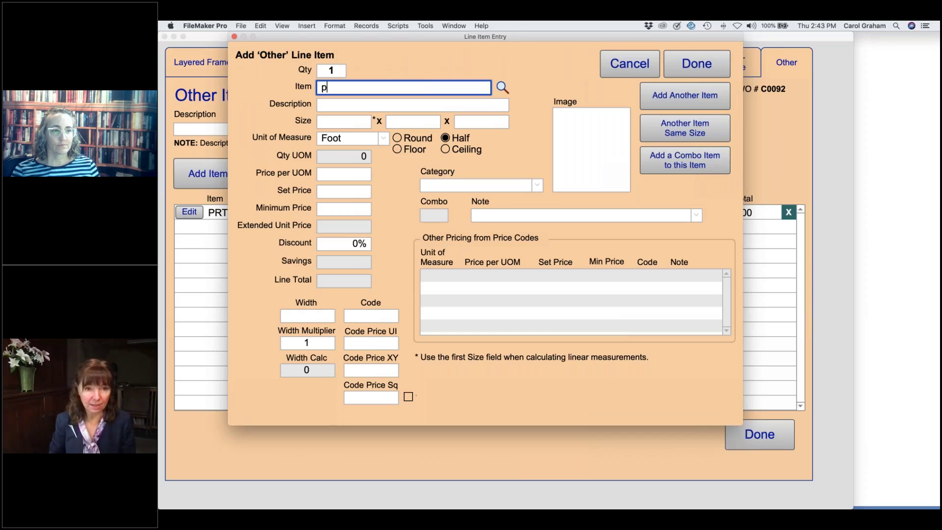
pyautogui.write('rt')
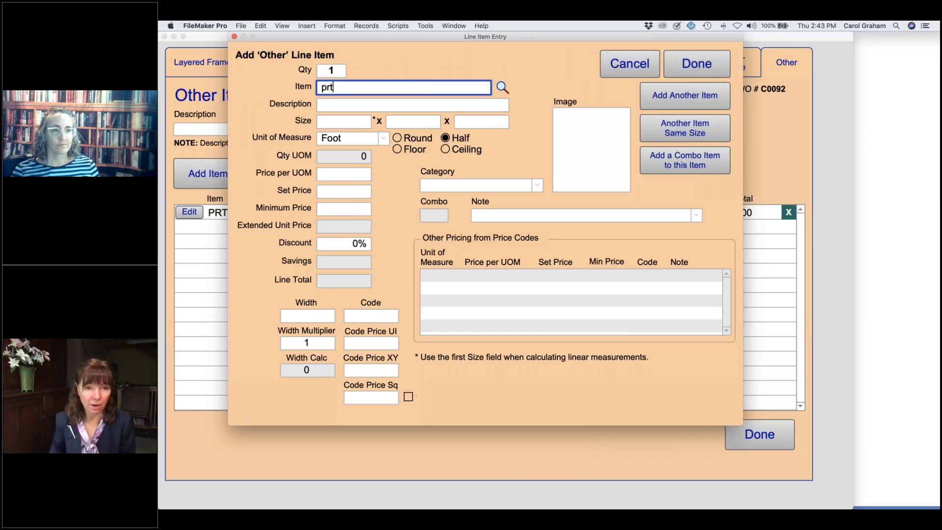
pyautogui.press('Tab')
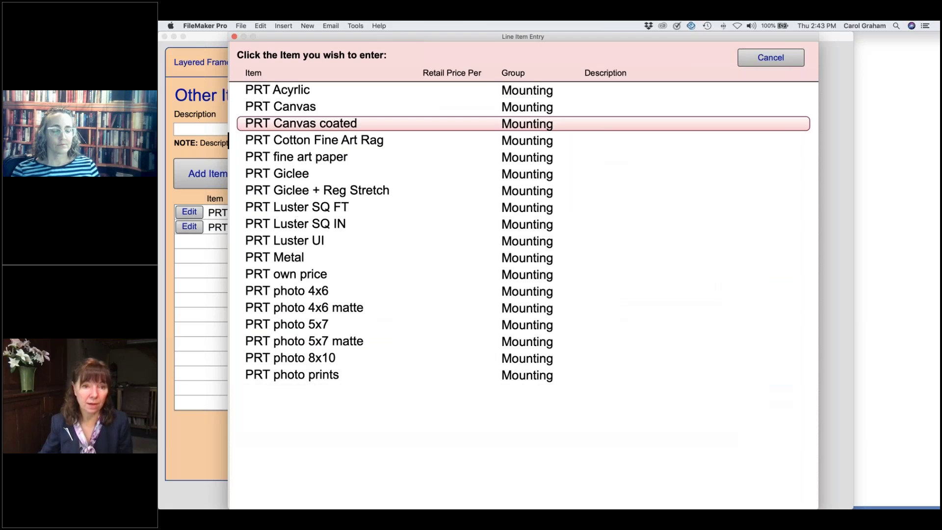
pyautogui.click(310, 113)
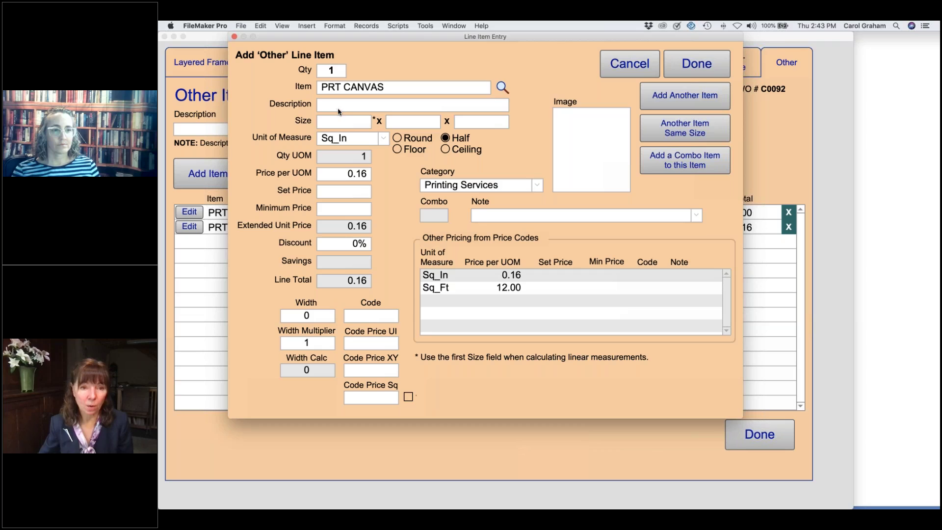
pyautogui.click(344, 121)
pyautogui.write('25')
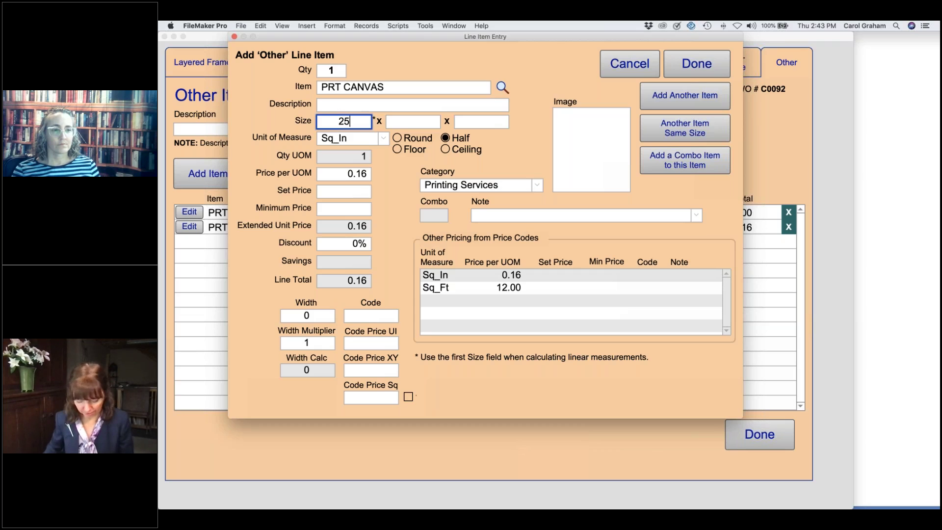
pyautogui.press('Tab')
pyautogui.write('24')
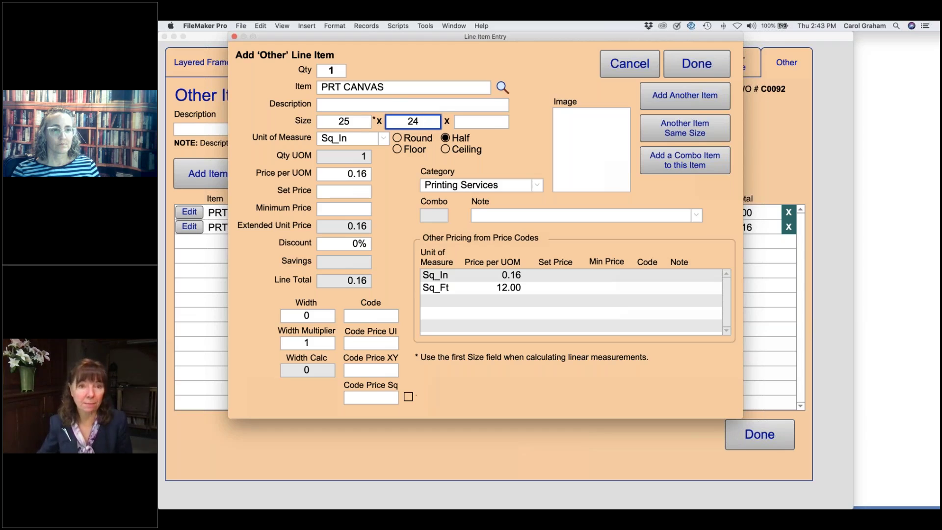
pyautogui.click(410, 52)
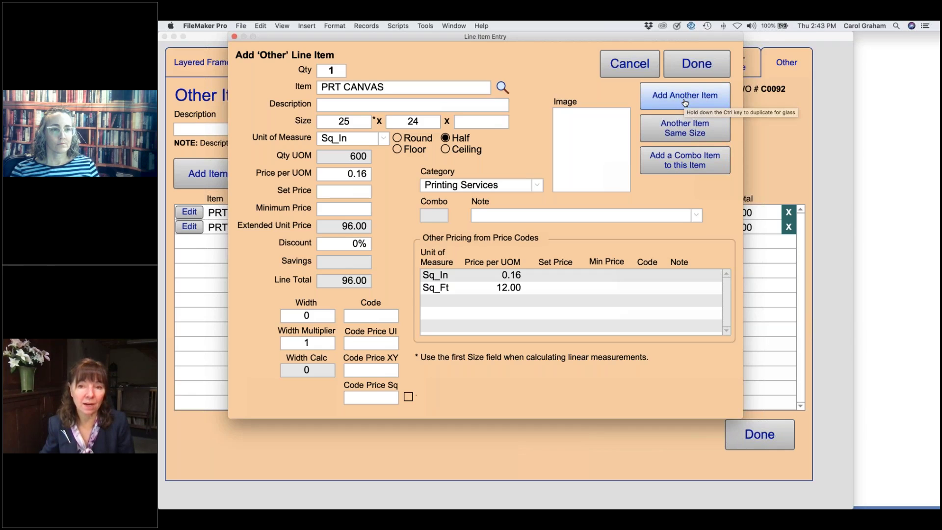
pyautogui.click(630, 65)
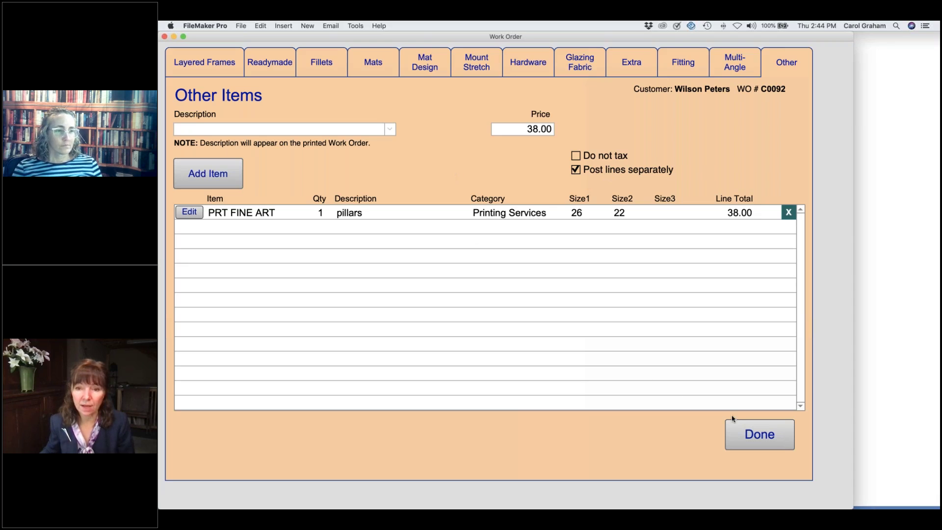
# - Finish the Other items and post work order C0092 to an invoice without printing the work order summary
pyautogui.click(749, 433)
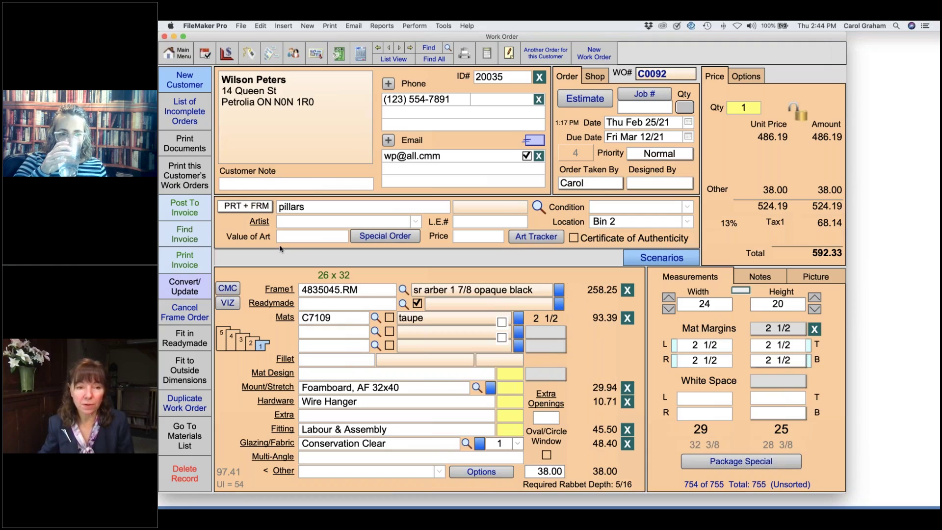
pyautogui.click(186, 210)
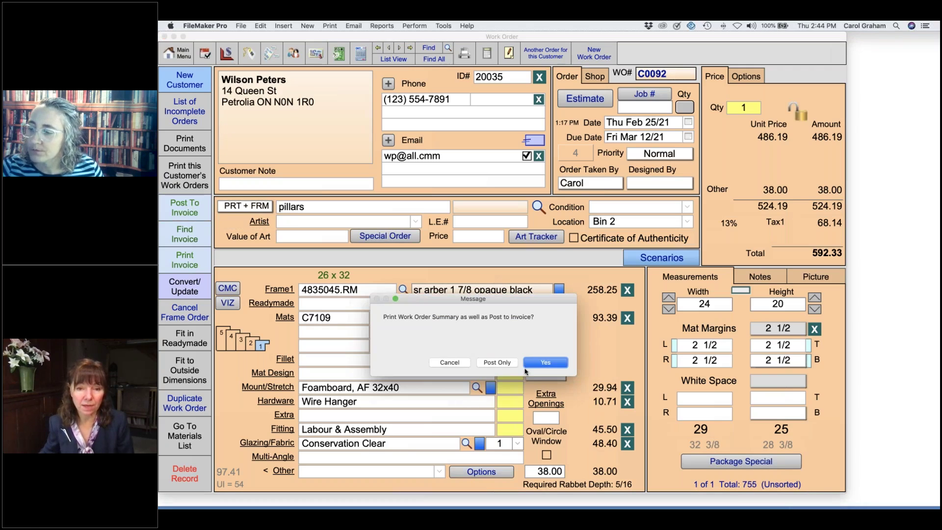
pyautogui.click(492, 363)
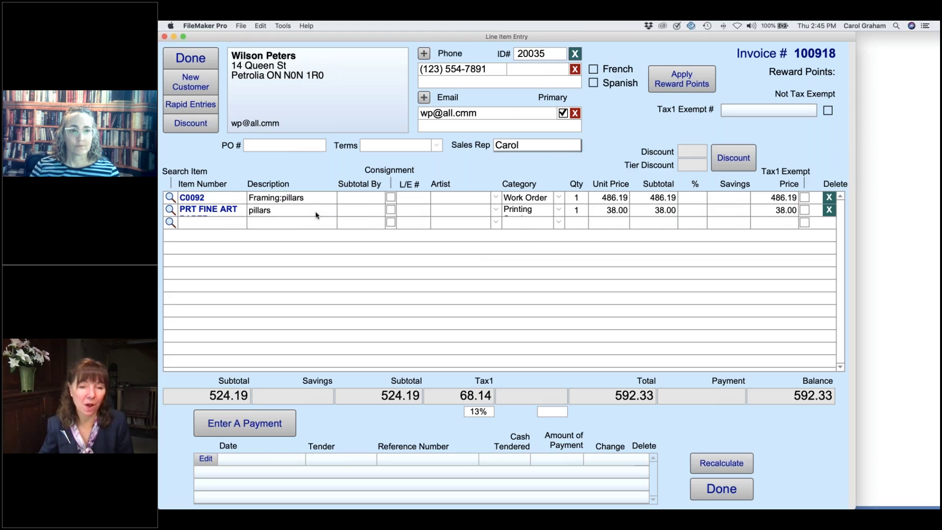
# - Record a VISA payment for the full invoice balance and preview the printed invoice, cancelling the actual print
pyautogui.click(197, 69)
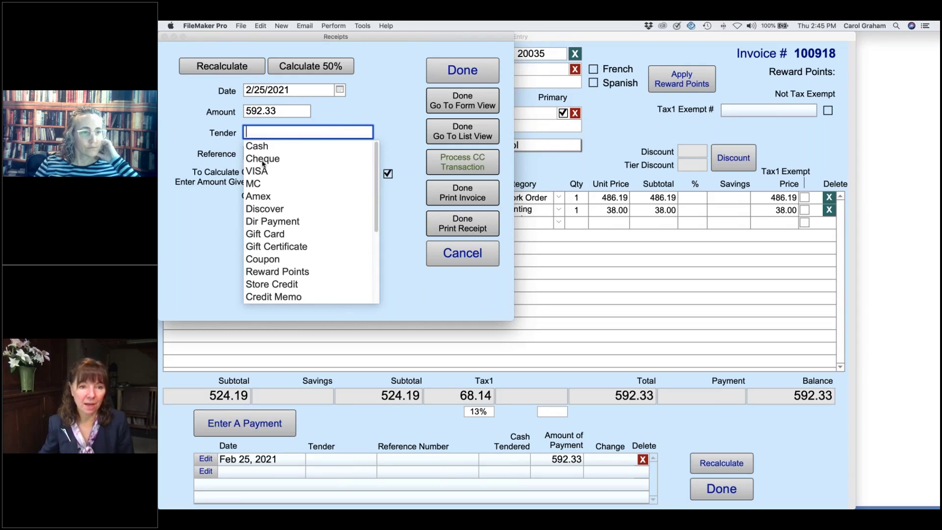
pyautogui.click(258, 172)
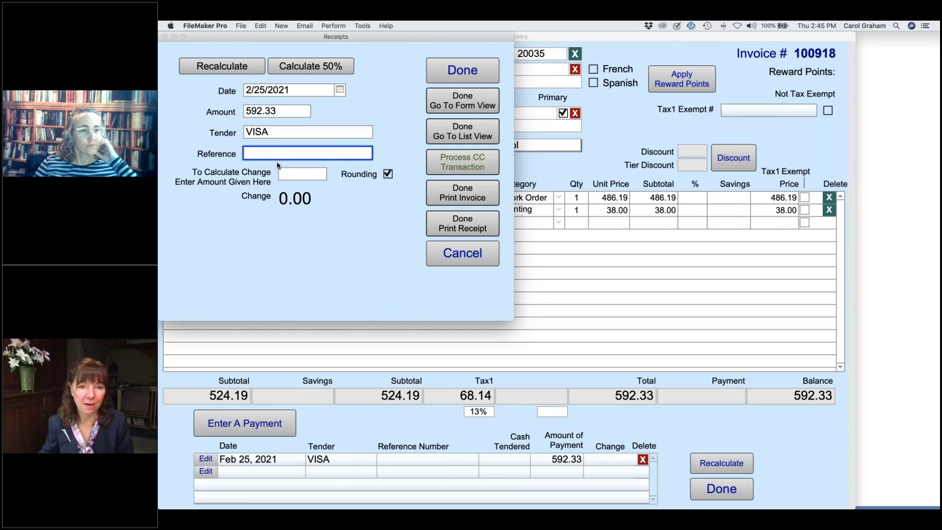
pyautogui.click(476, 197)
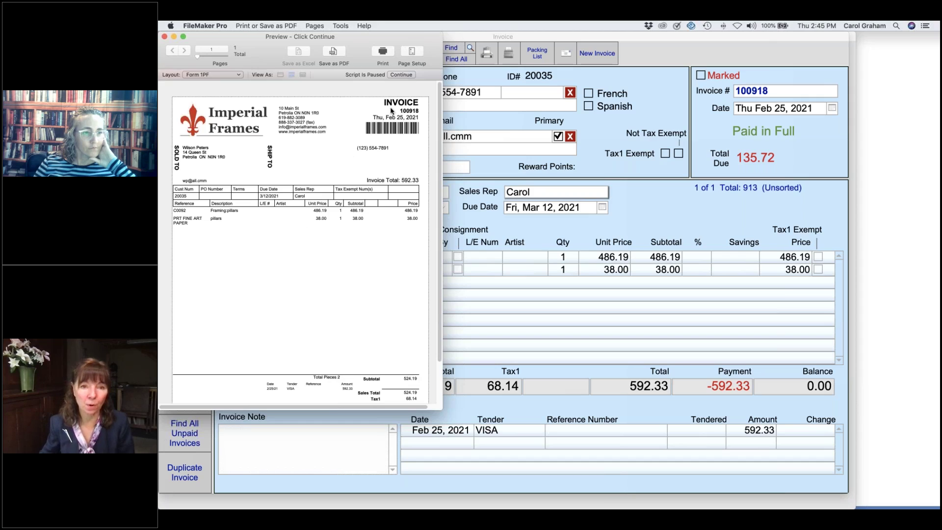
pyautogui.click(402, 75)
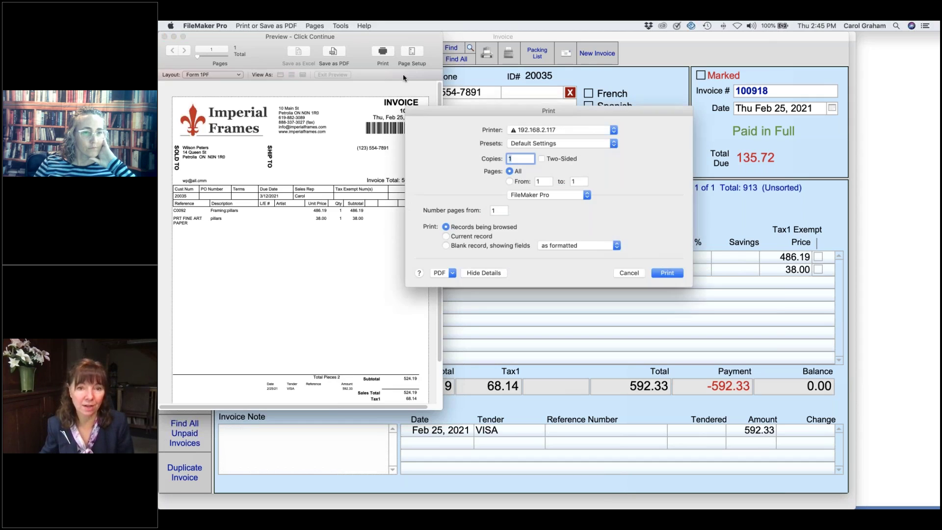
pyautogui.click(629, 273)
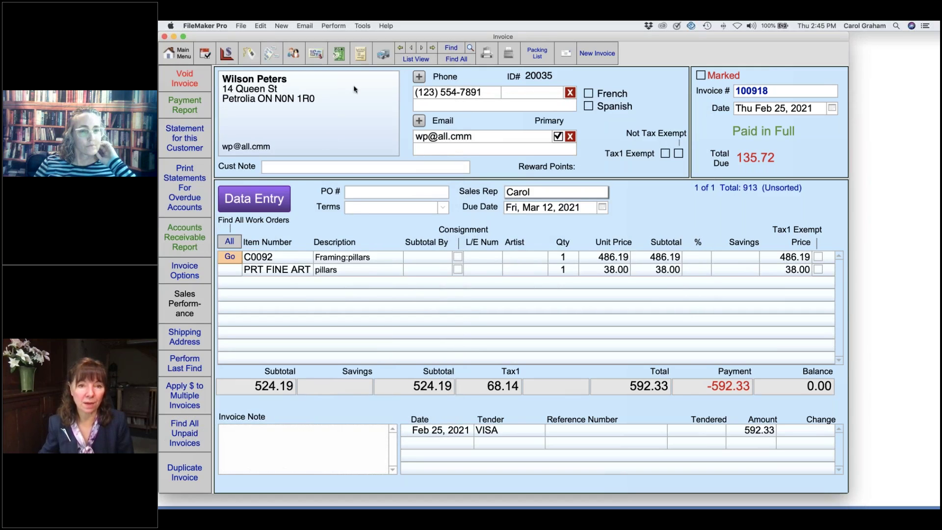
# - Return to work order C0092 to check its item type, and start a work order report based on the Created date
pyautogui.click(361, 55)
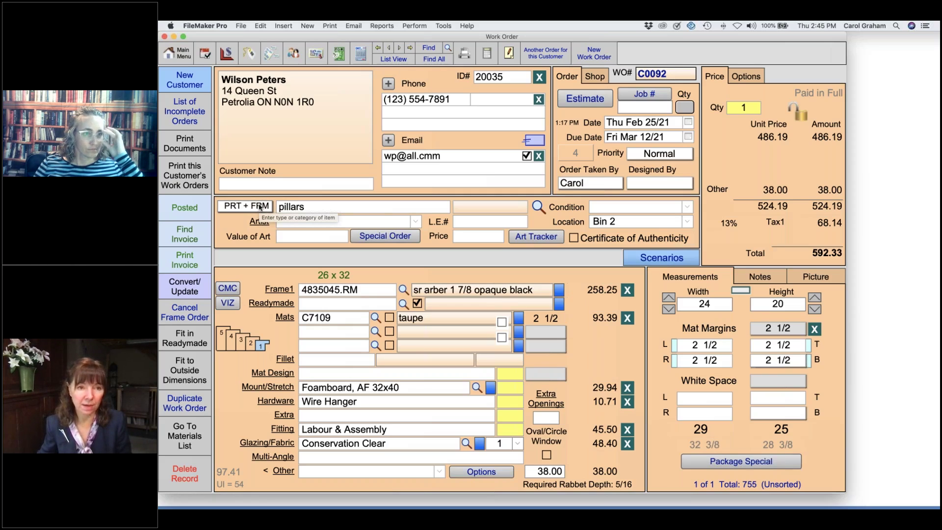
pyautogui.click(180, 54)
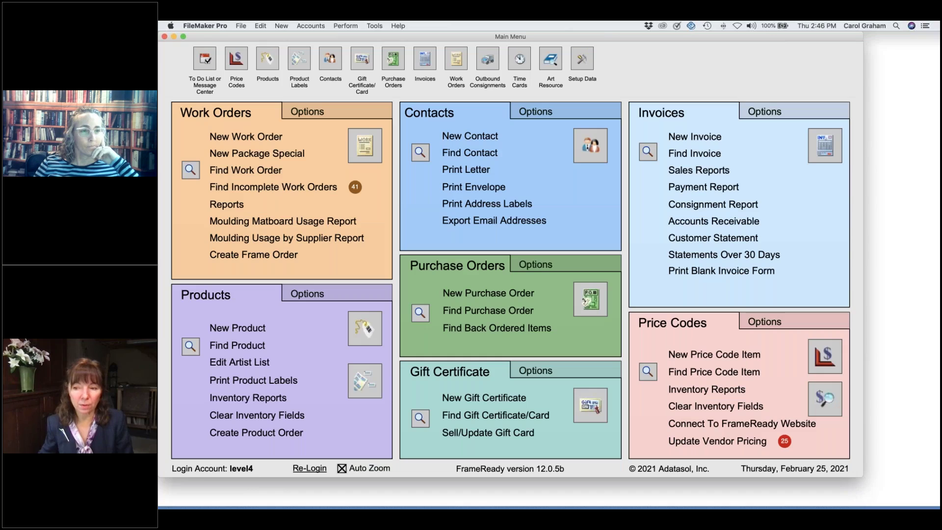
pyautogui.click(228, 205)
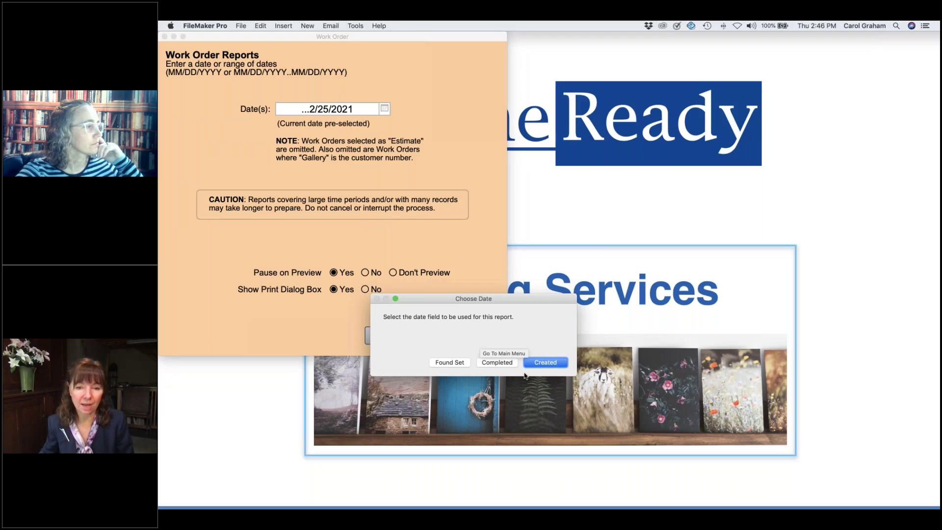
pyautogui.click(553, 363)
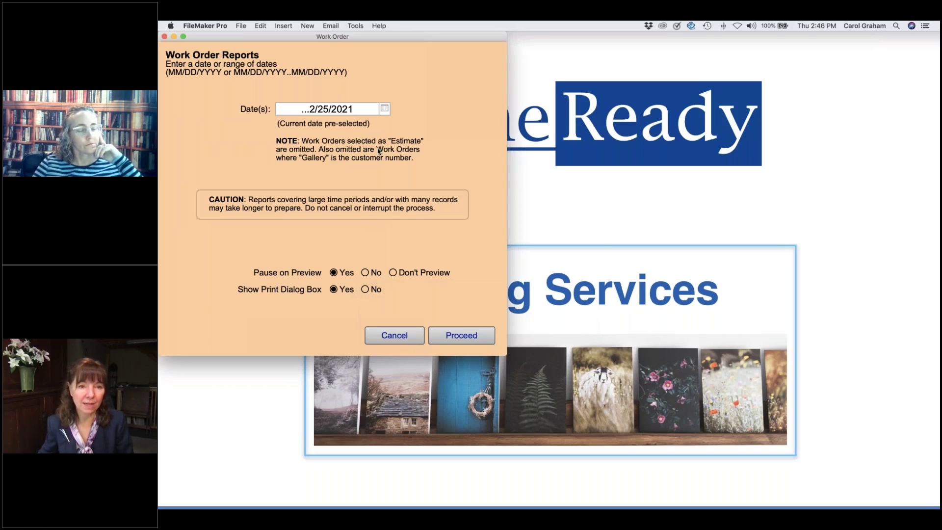
# - Set the work order report's date range to 1/1/2021...2/25/2021 and run the report
pyautogui.click(292, 110)
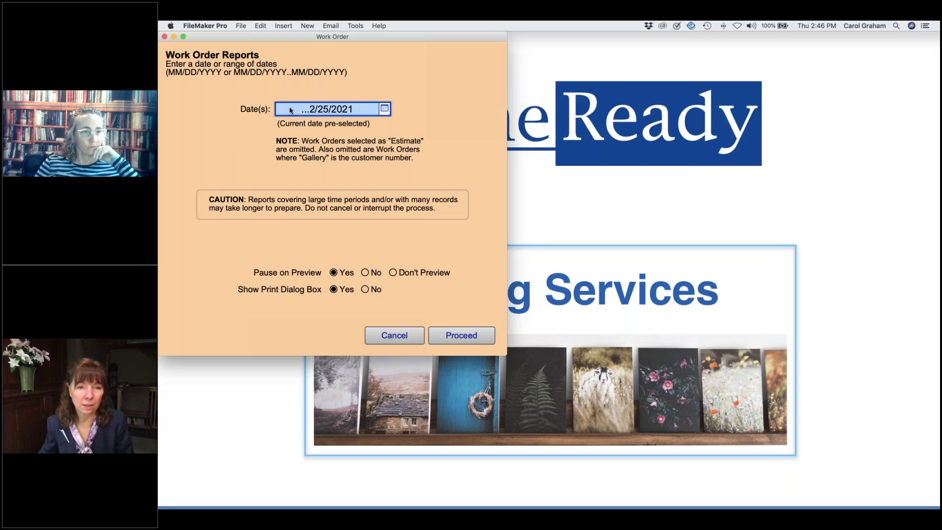
pyautogui.press('Left')
pyautogui.write('1/1/20')
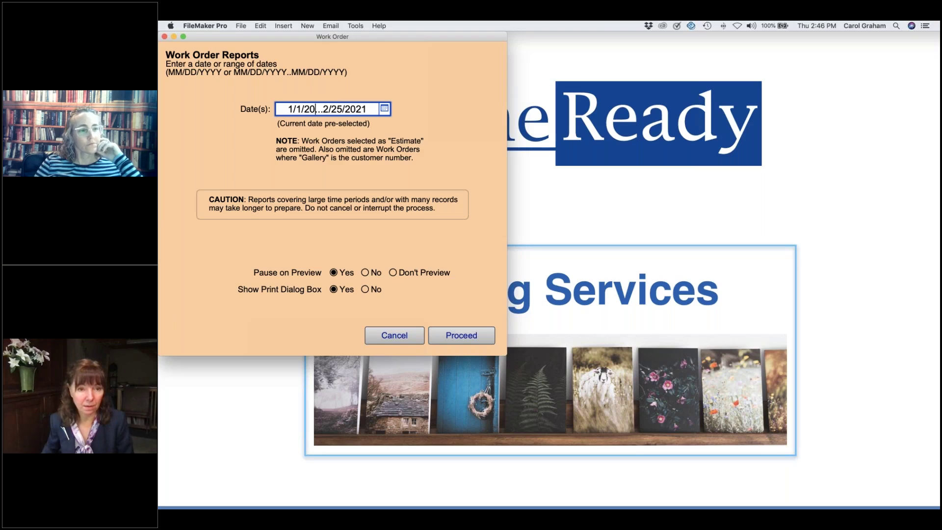
pyautogui.write('21')
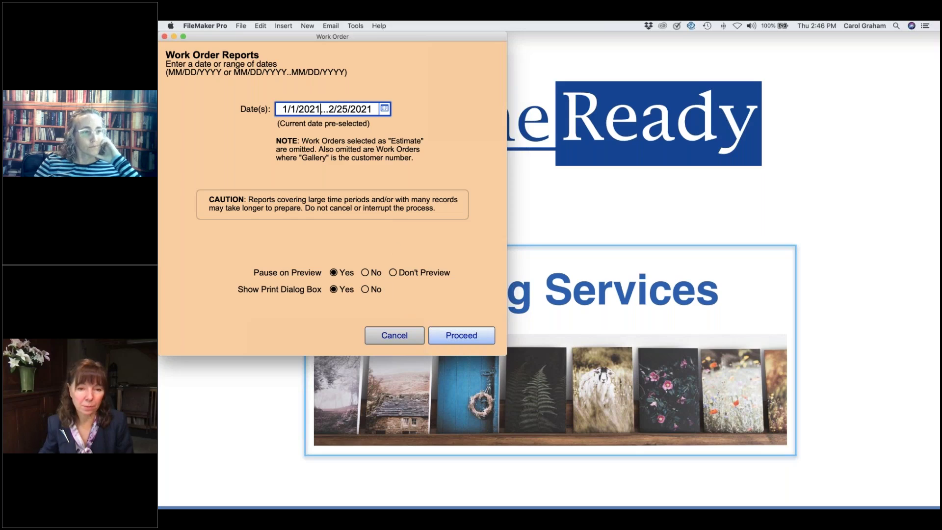
pyautogui.click(459, 336)
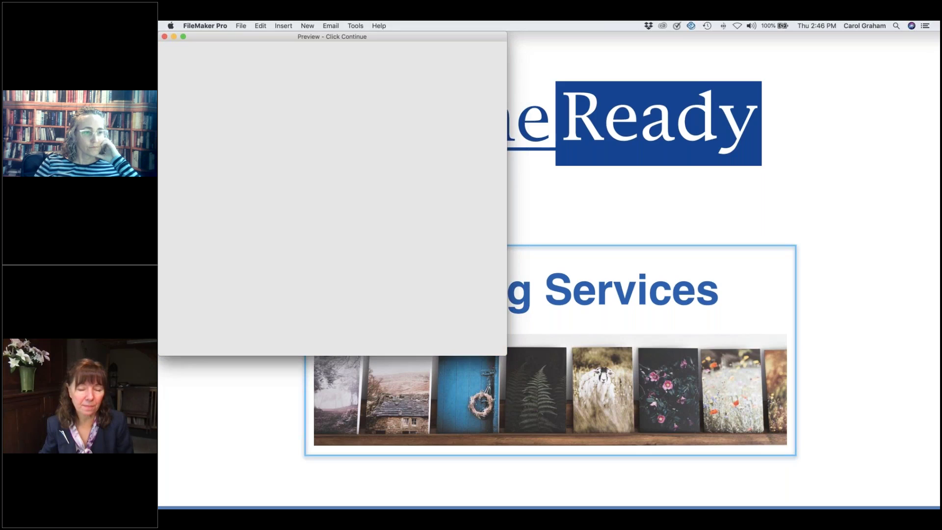